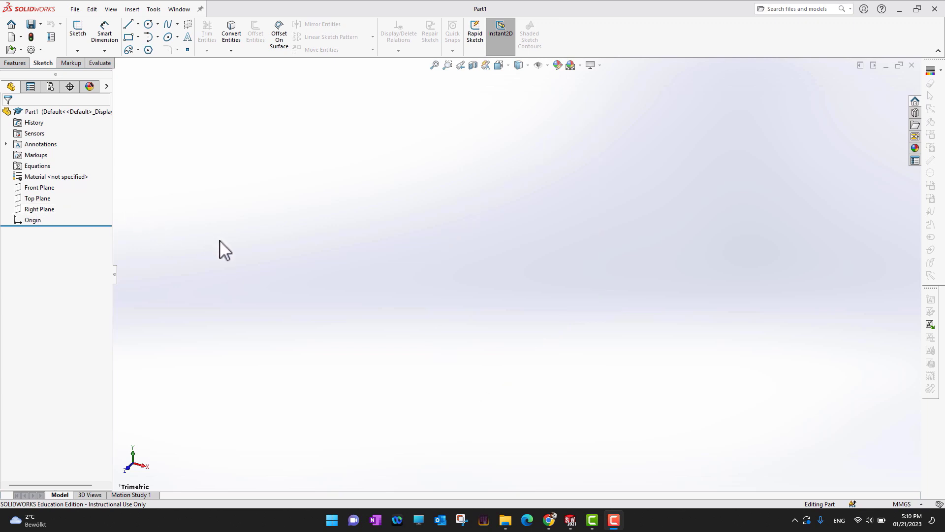
click(33, 196)
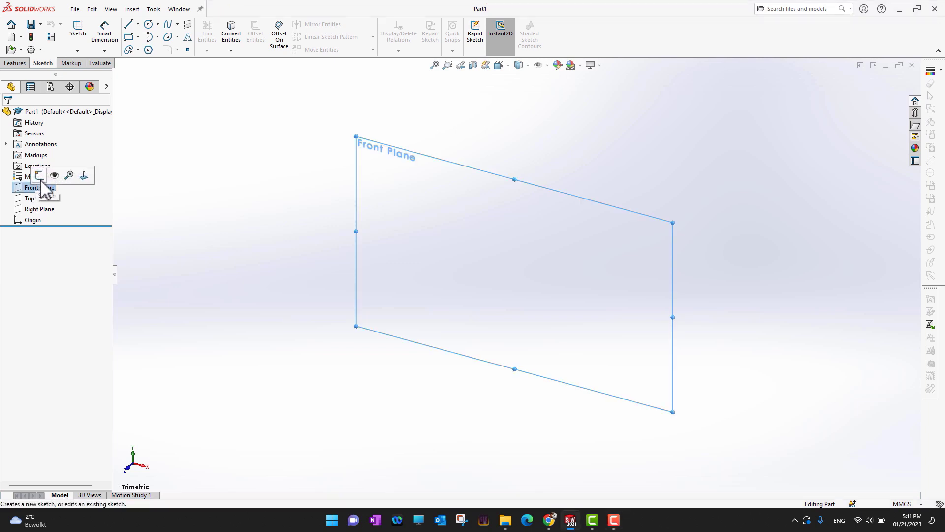
click(306, 243)
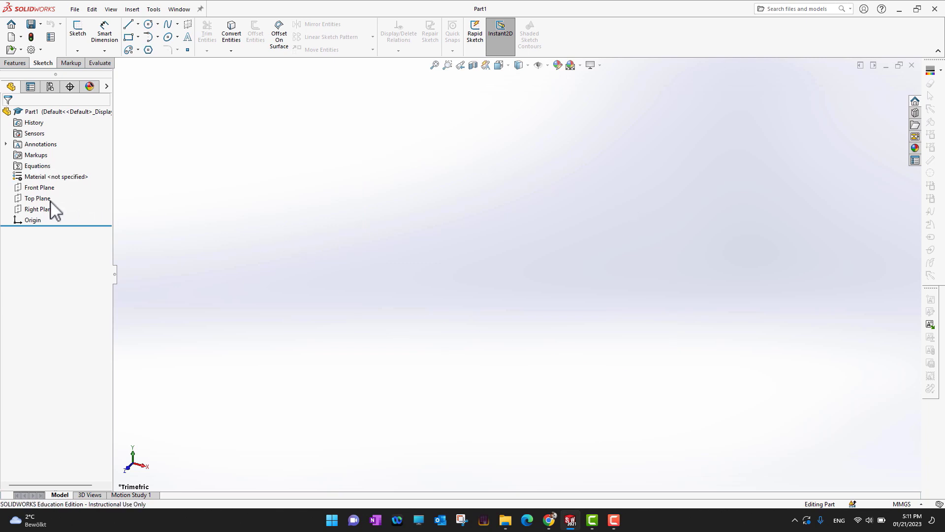
click(35, 188)
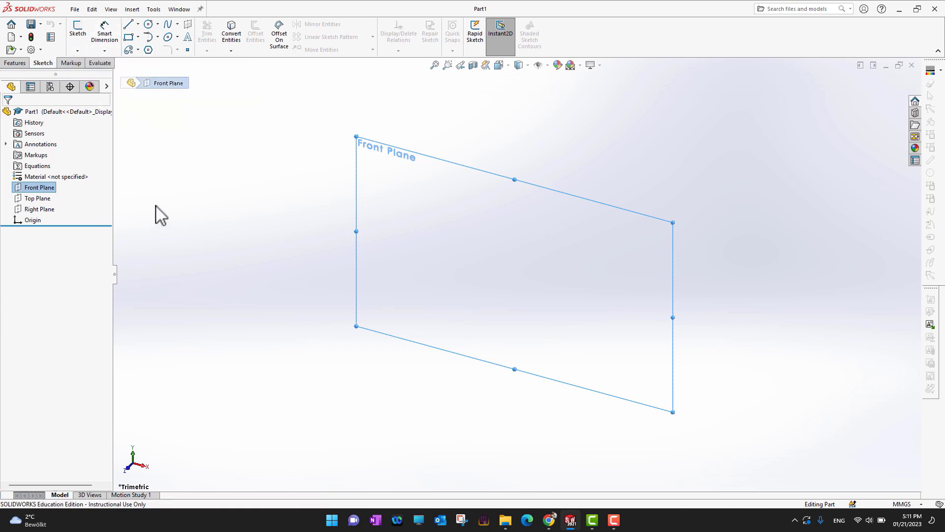
click(186, 219)
Start a sketch on the Front Plane and draw four connected zigzag lines above the origin.
click(36, 188)
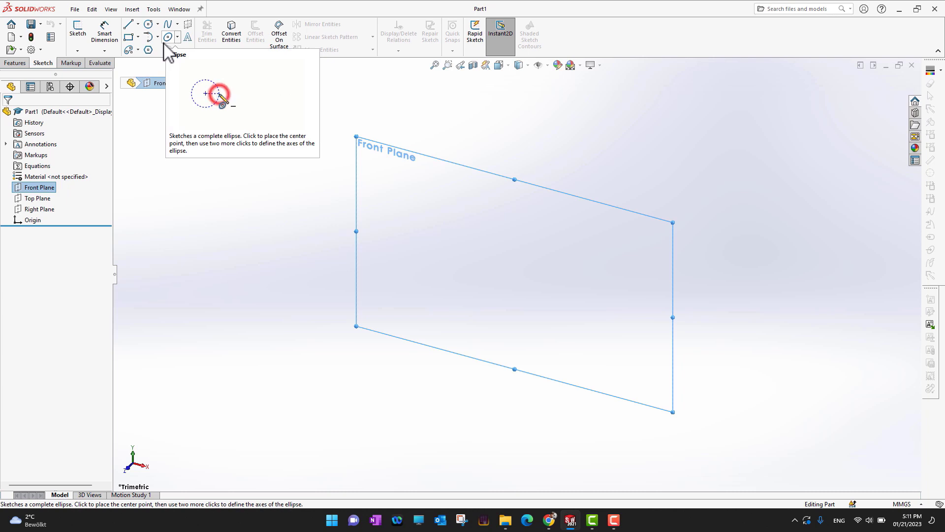
click(130, 28)
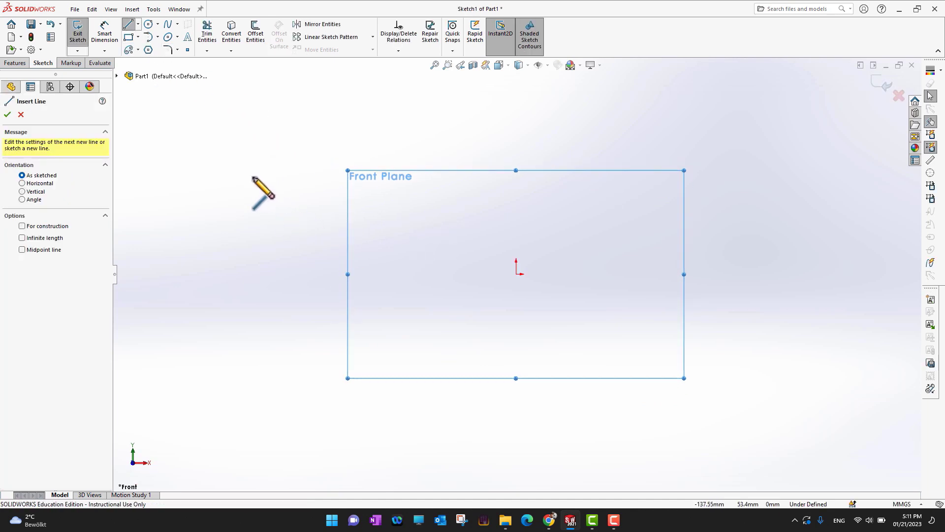
click(268, 207)
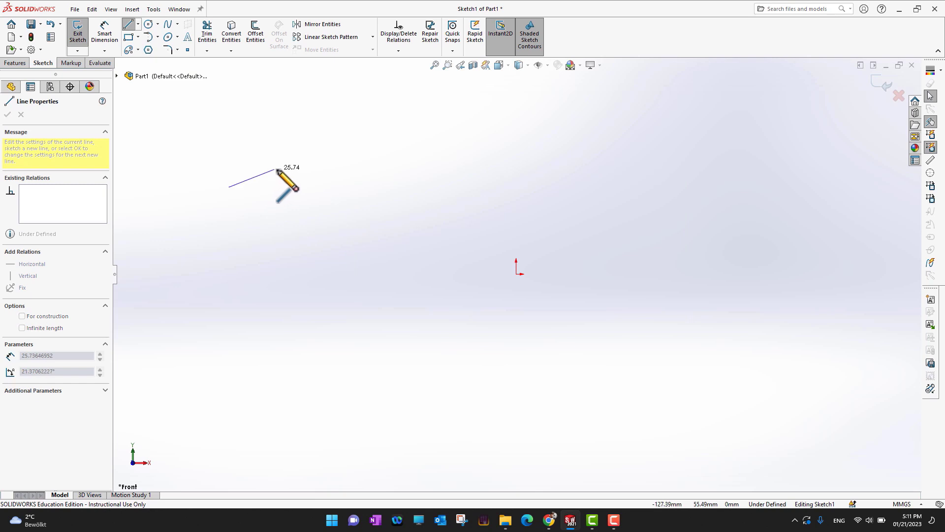
click(384, 138)
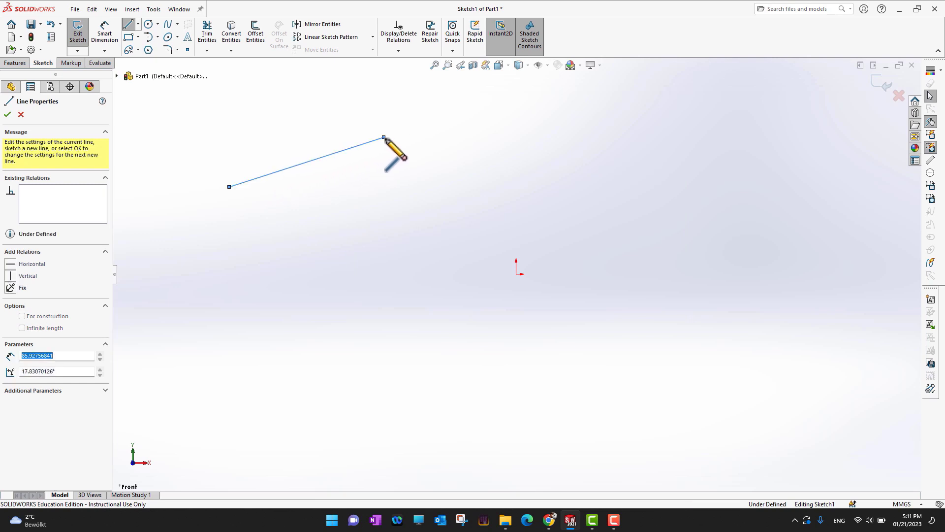
click(480, 198)
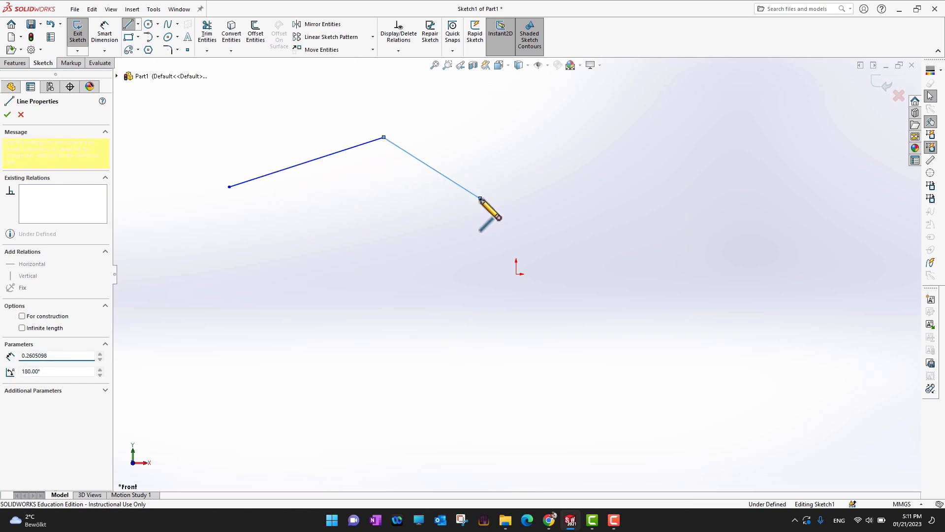
click(601, 131)
click(724, 202)
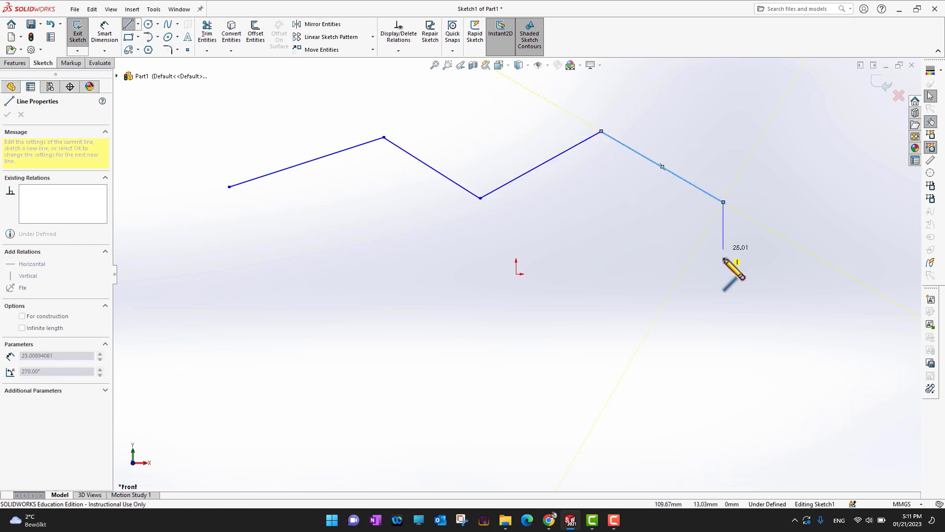
Continue the line chain with six more segments around below the origin, closing the outline at its start point, and end the Line tool.
click(715, 304)
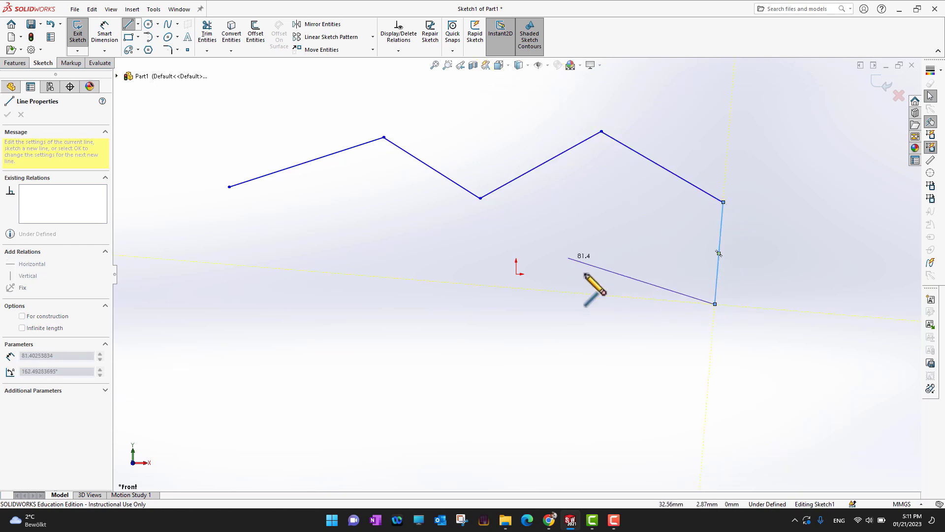
click(591, 324)
click(429, 299)
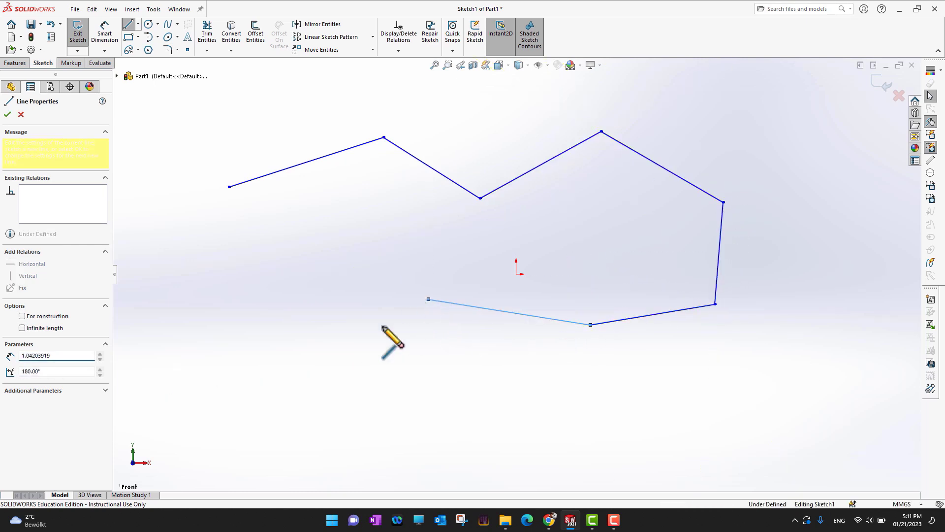
click(269, 379)
click(167, 299)
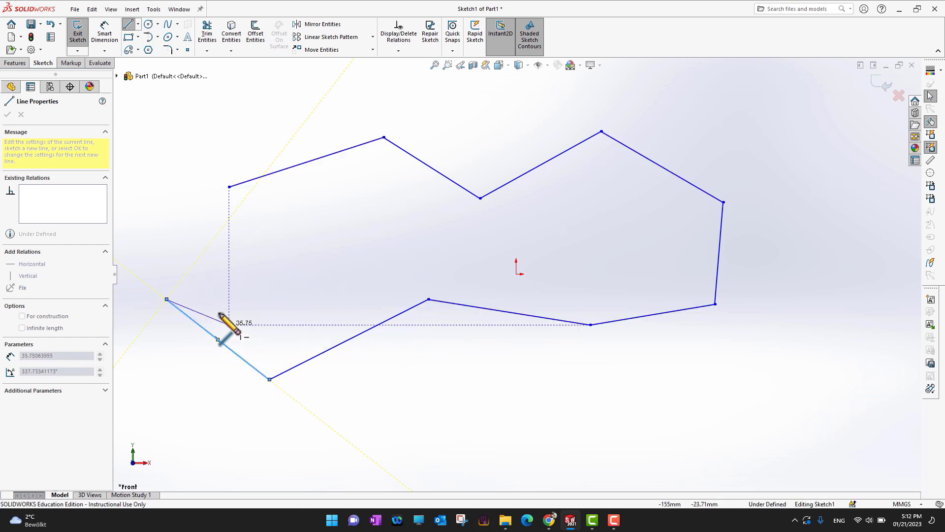
click(229, 187)
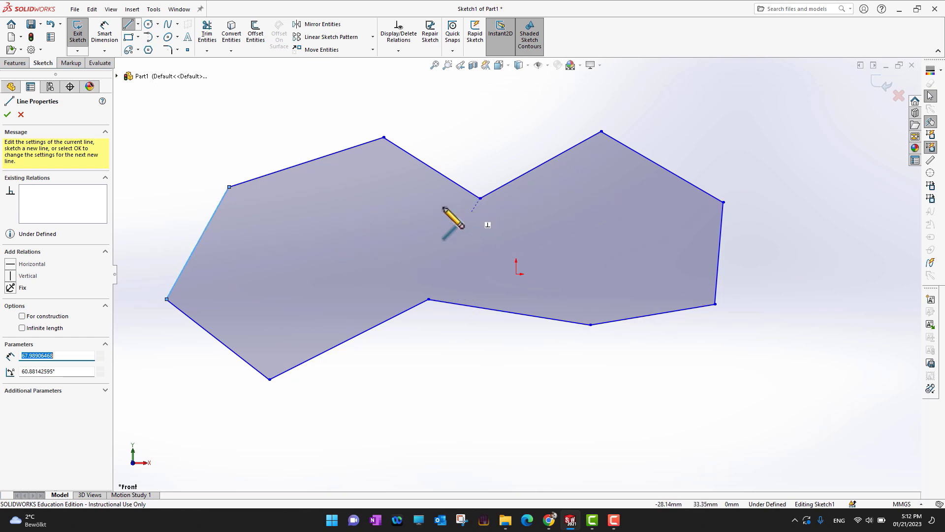
click(8, 115)
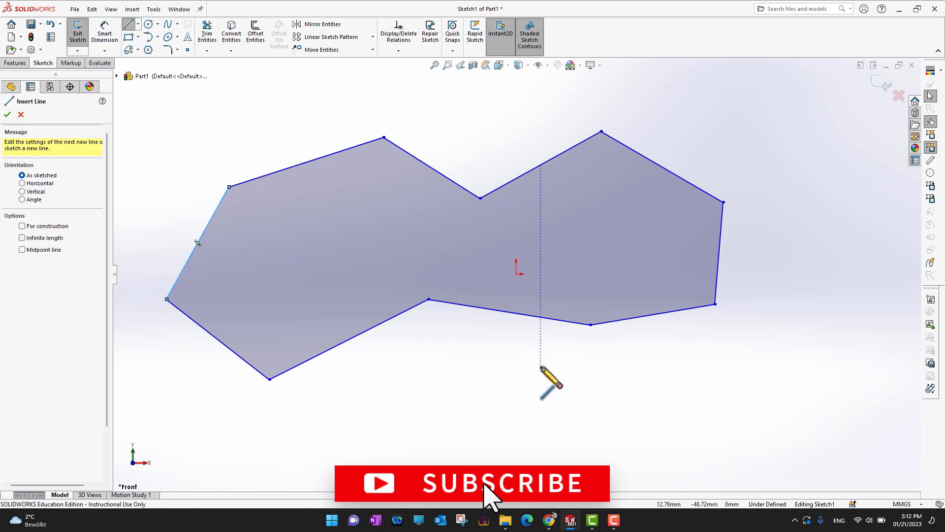
click(20, 115)
Start a Blind Boss-Extrude of the closed outline and pull its depth in the preview to 72 mm.
mouse_move(472, 390)
middle_down()
mouse_move(474, 360)
mouse_move(479, 382)
mouse_move(502, 363)
middle_up()
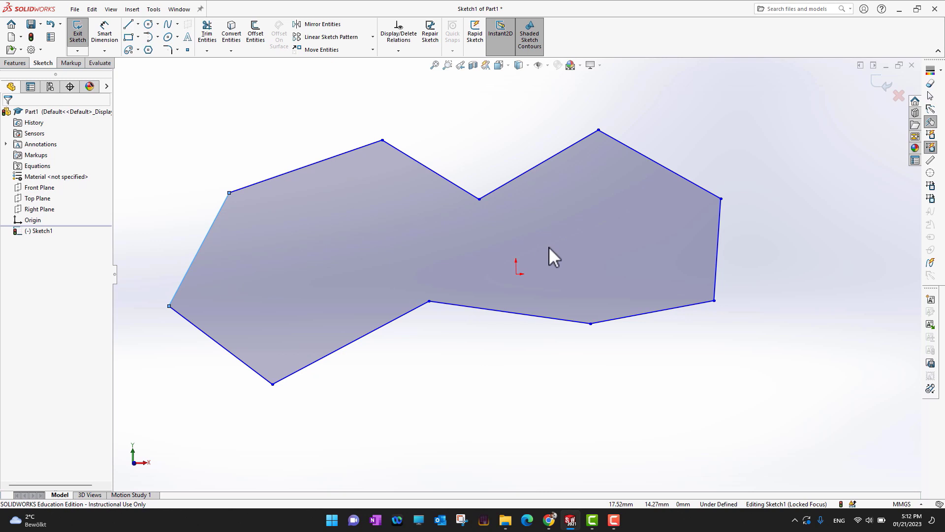
click(15, 63)
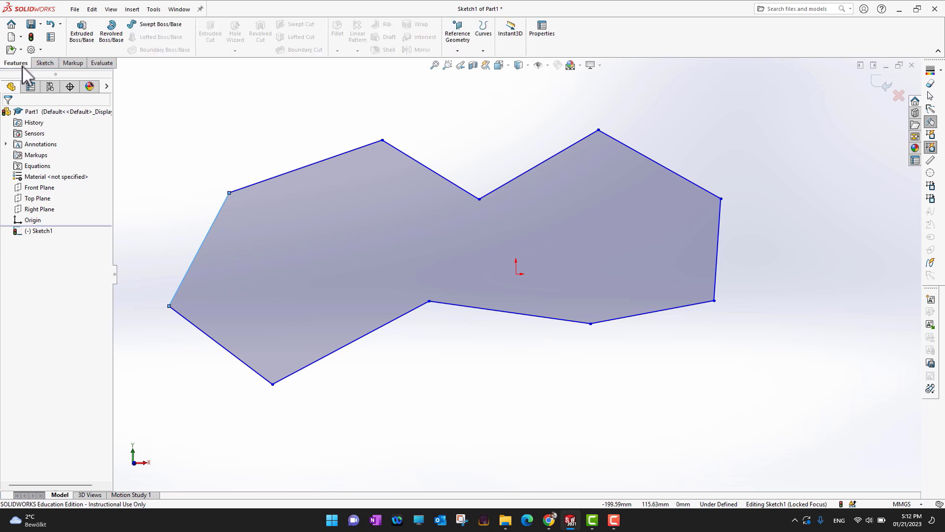
click(87, 47)
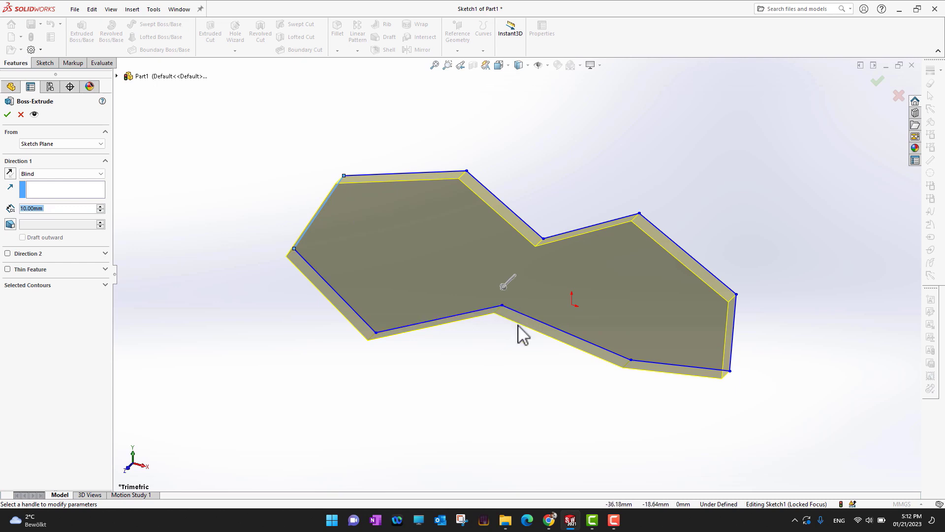
click(504, 288)
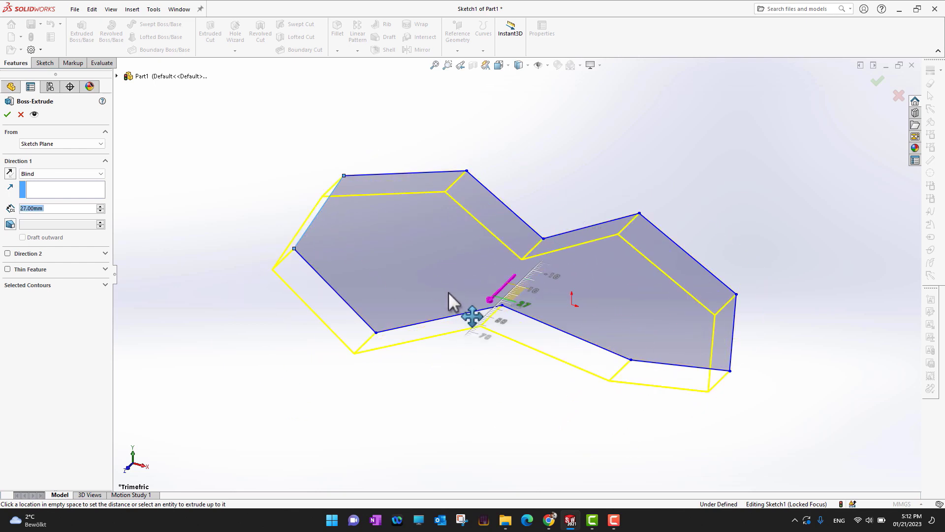
click(475, 311)
click(476, 312)
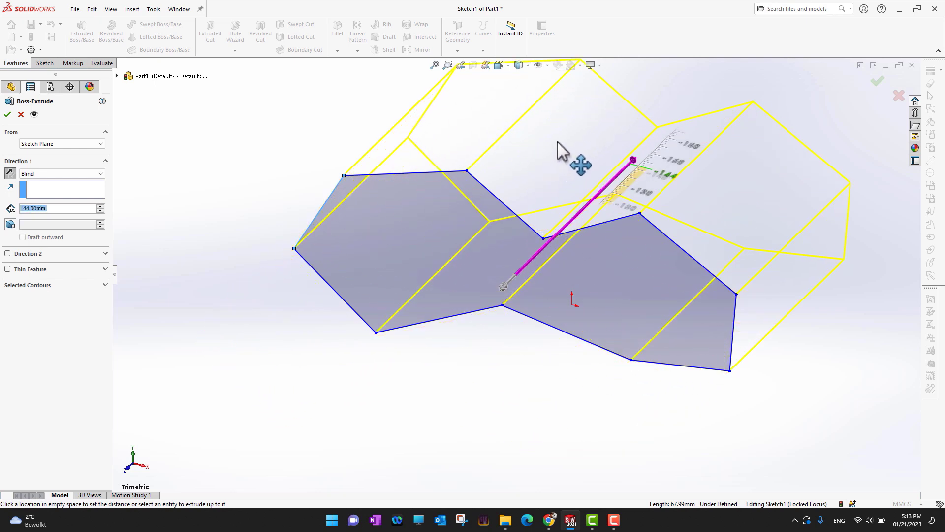
click(415, 320)
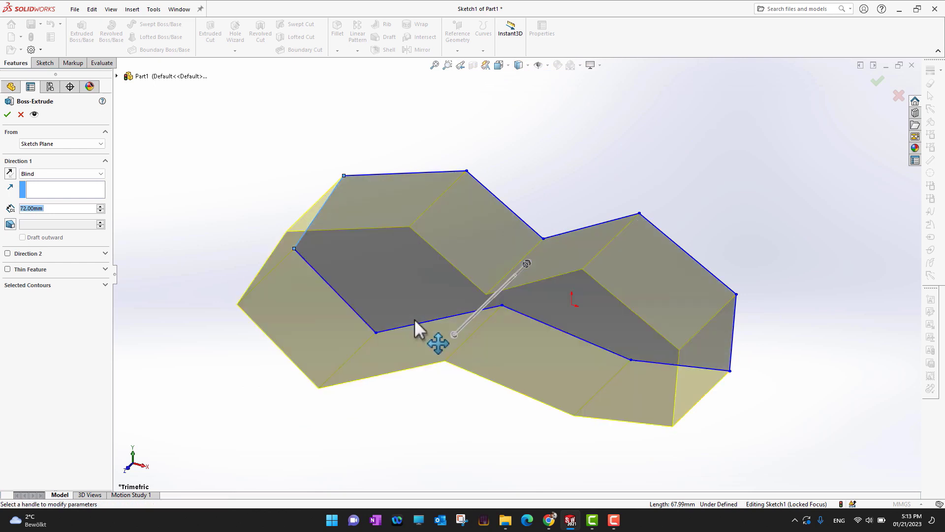
Try smaller extrusion depths in 10 mm decrements and step the depth back up to 72 mm.
middle_drag(441, 463, 401, 359)
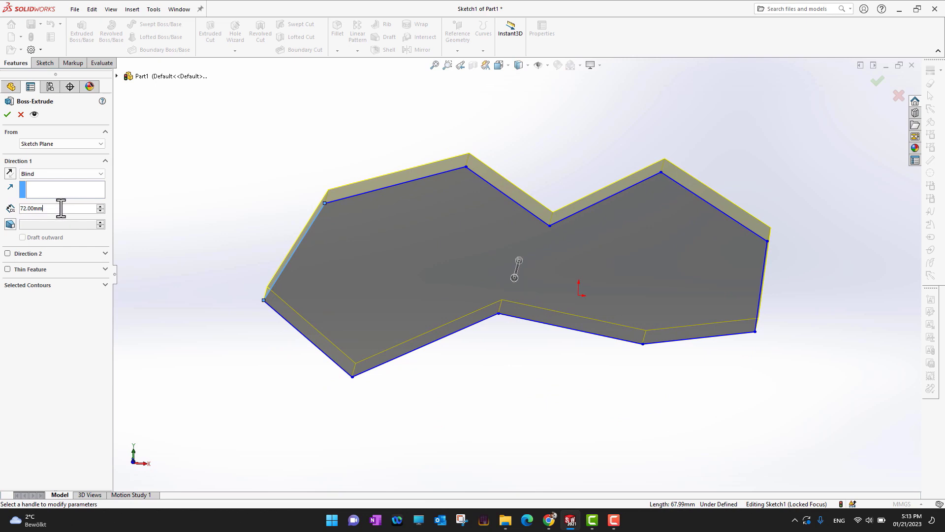
middle_drag(609, 291, 598, 207)
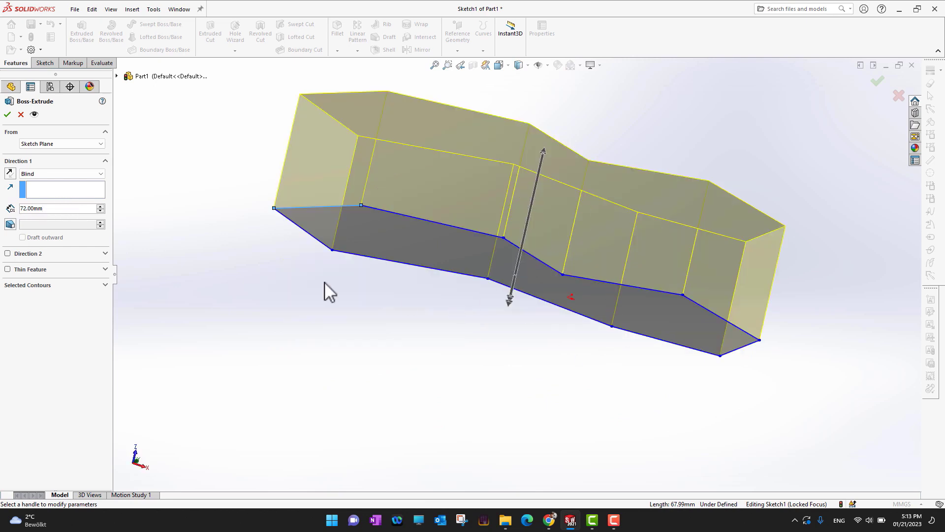
click(100, 210)
click(99, 211)
click(100, 210)
click(100, 211)
click(100, 211)
click(101, 206)
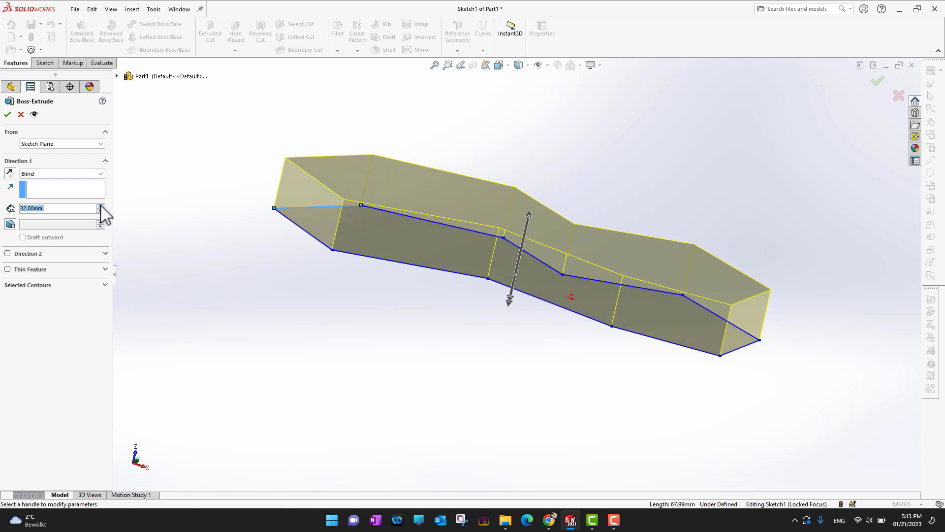
click(101, 206)
click(101, 205)
click(100, 206)
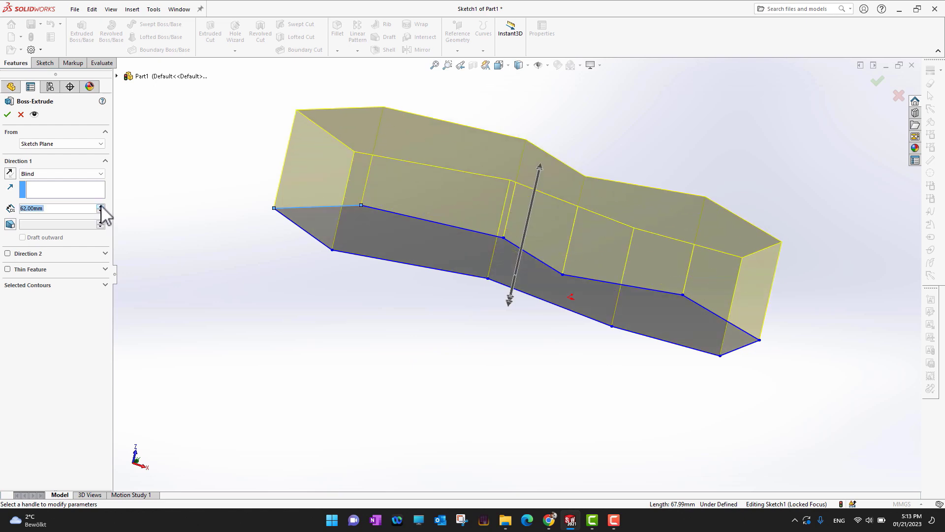
click(100, 205)
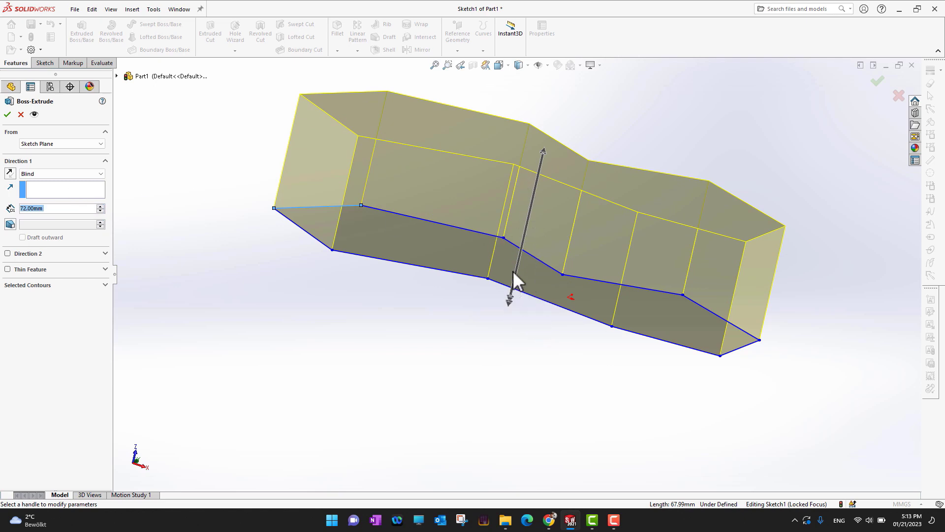
Flip the extrusion direction and restore the original one, and accept the 72 mm boss extrusion.
click(11, 176)
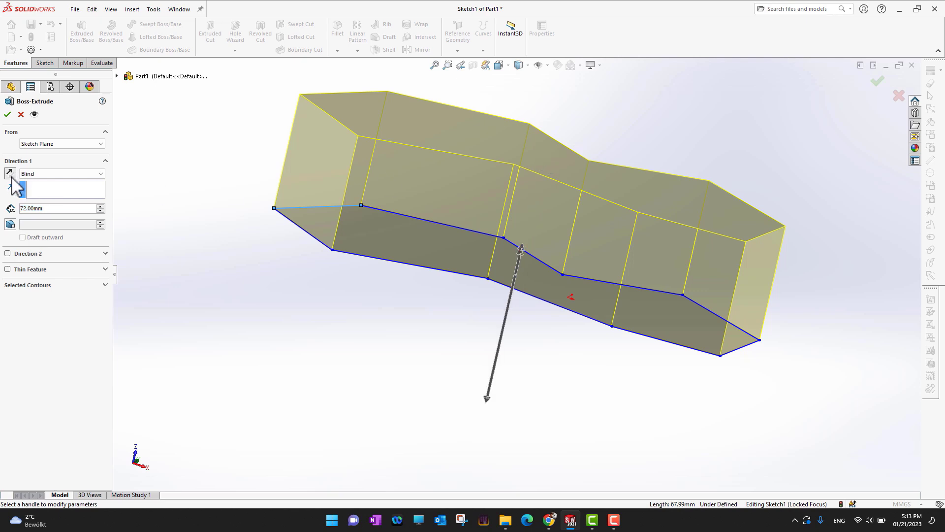
click(11, 176)
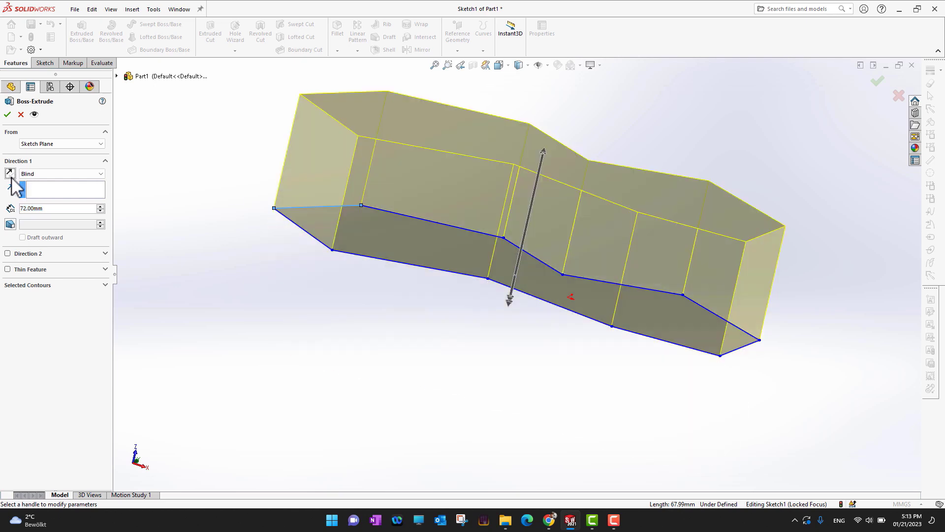
click(11, 176)
click(10, 176)
click(8, 115)
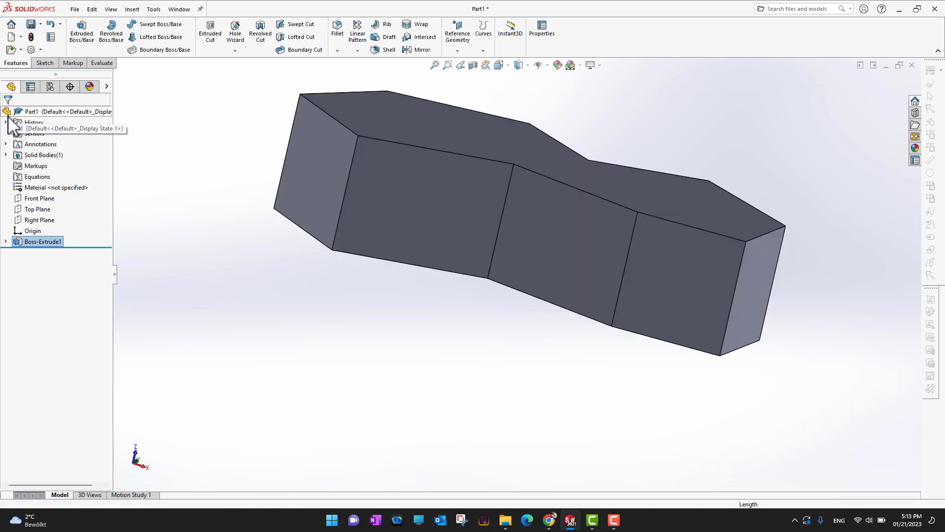
Start a new sketch on the large upper face of the extruded solid.
middle_drag(688, 127, 667, 201)
scroll(662, 224, up, 4)
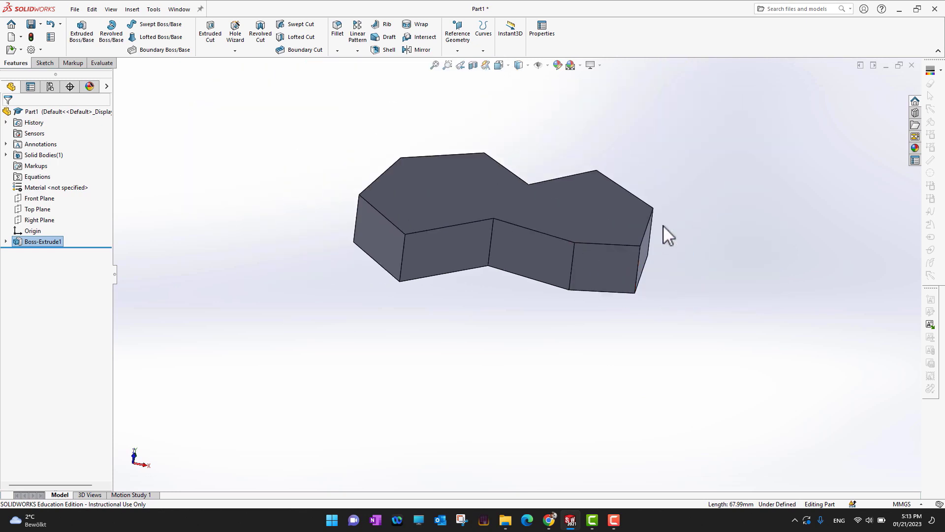
scroll(663, 226, up, 1)
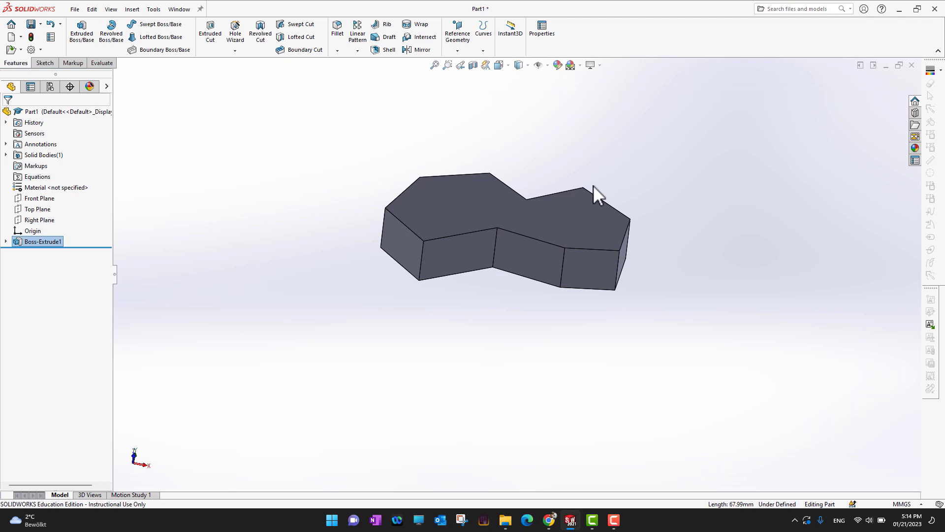
scroll(592, 185, up, 2)
scroll(574, 241, up, 4)
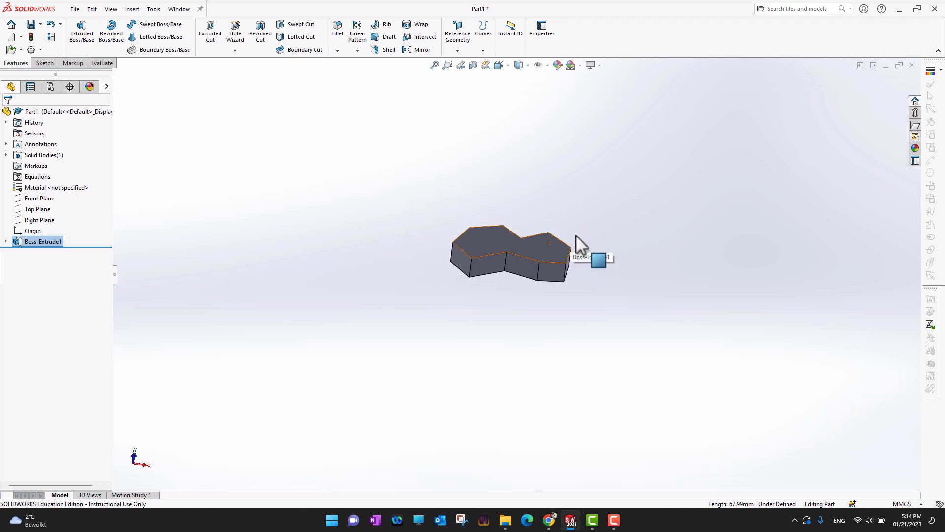
scroll(573, 236, down, 6)
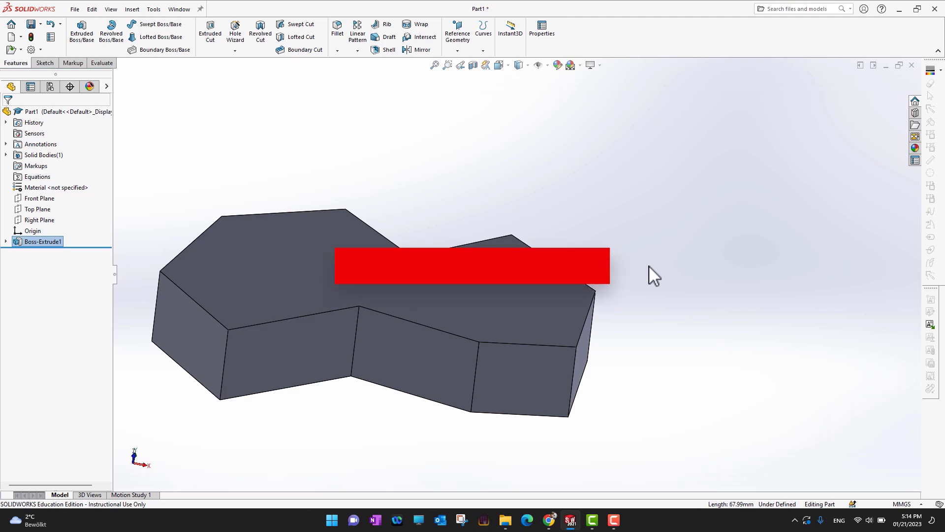
key(f)
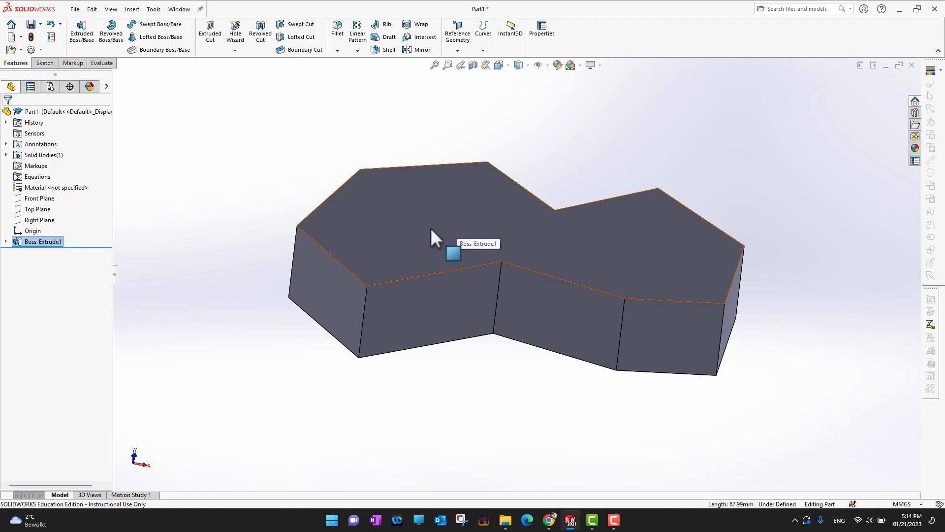
click(462, 221)
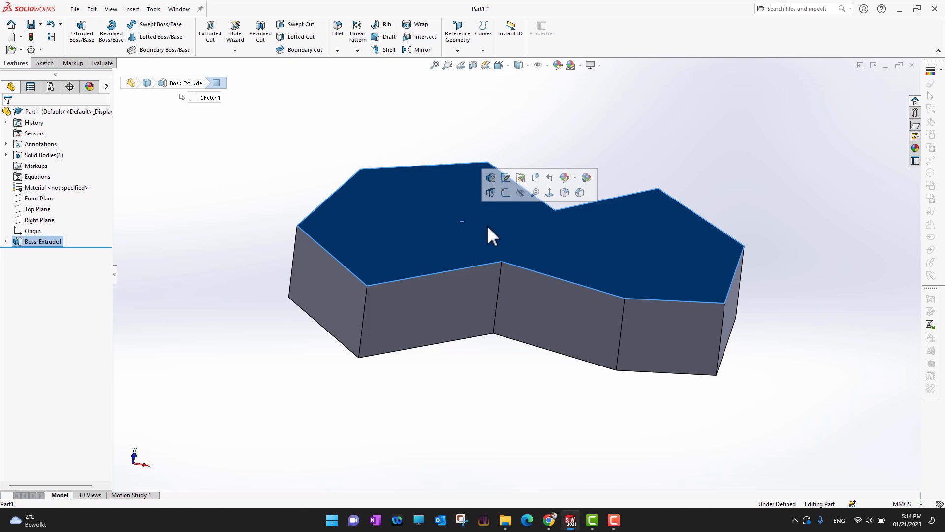
click(505, 193)
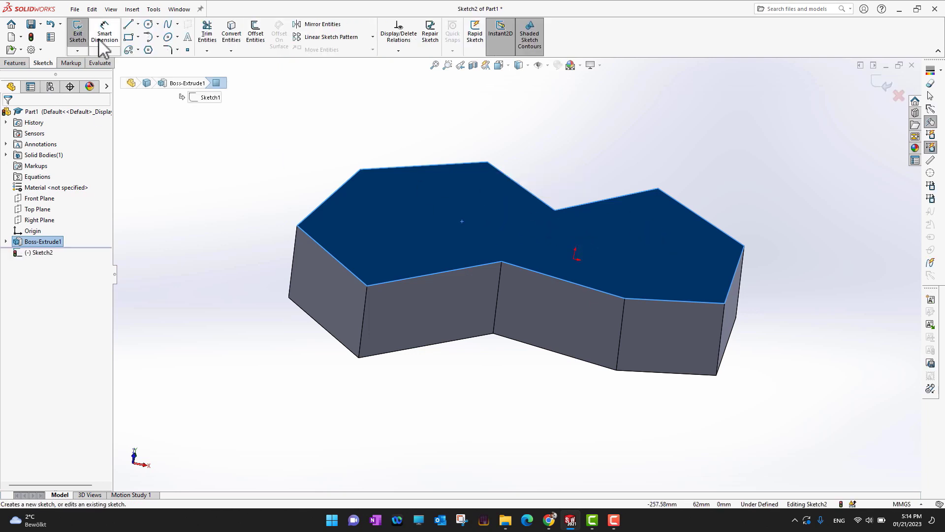
Sketch three circles on the solid's upper face: one about 28.6 mm in radius and two smaller ones about 15.1 mm and 15.5 mm.
click(148, 24)
click(648, 245)
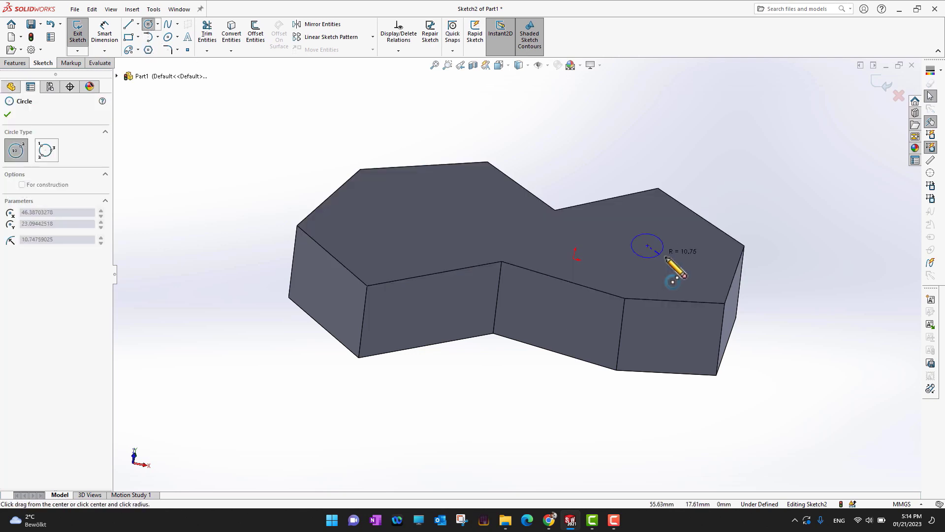
click(681, 270)
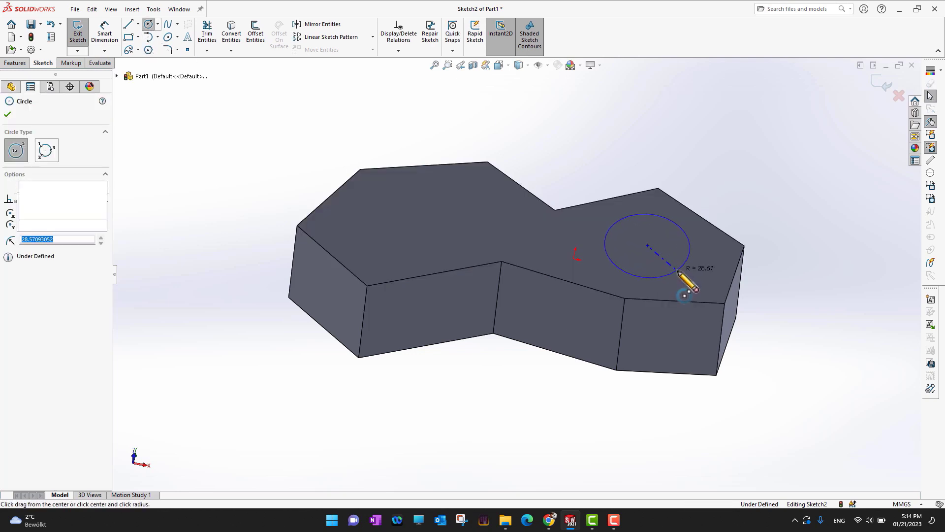
click(481, 197)
click(494, 202)
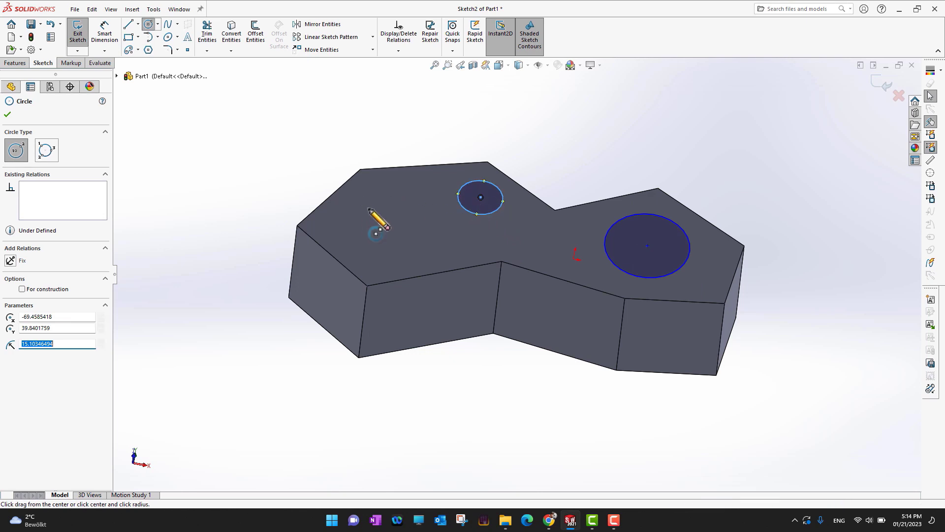
click(369, 211)
click(387, 225)
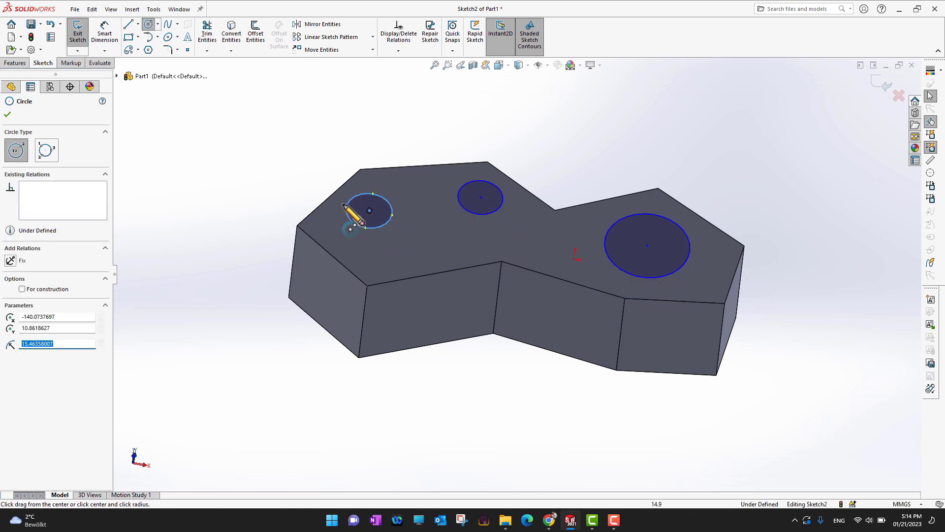
click(8, 115)
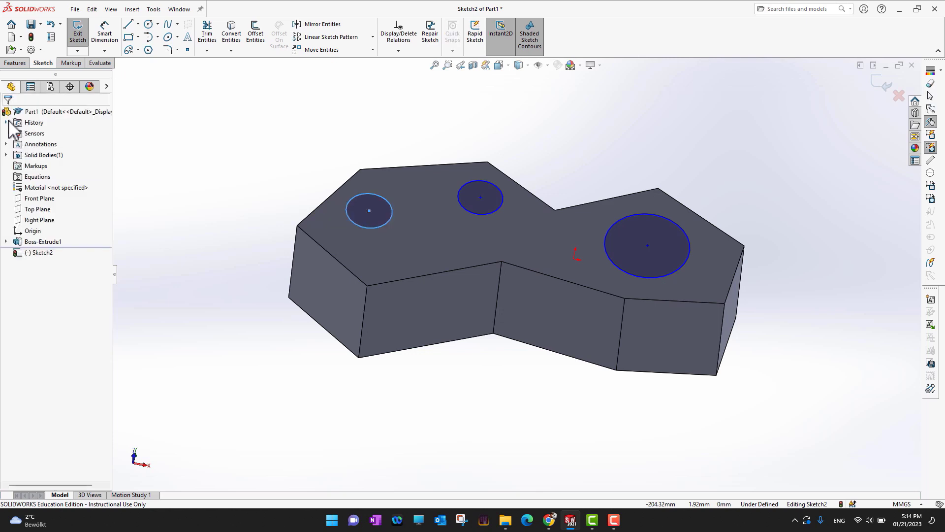
Sketch a corner rectangle about 25 by 16 mm between the two small circles and the front edge of the upper face.
click(129, 37)
click(408, 241)
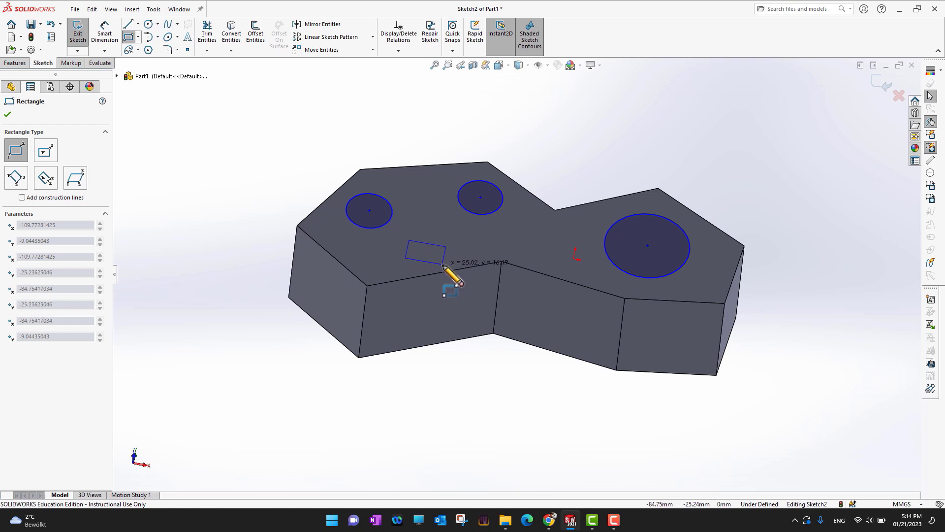
click(443, 264)
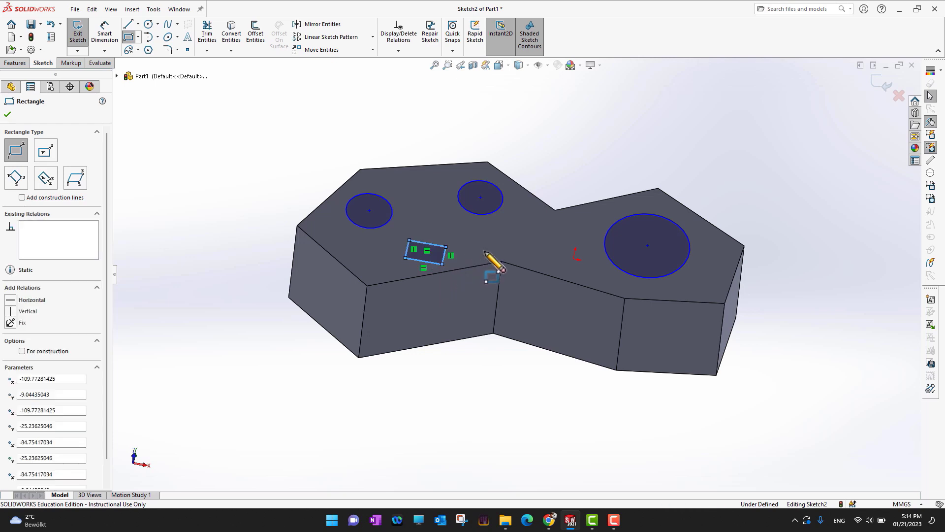
click(7, 115)
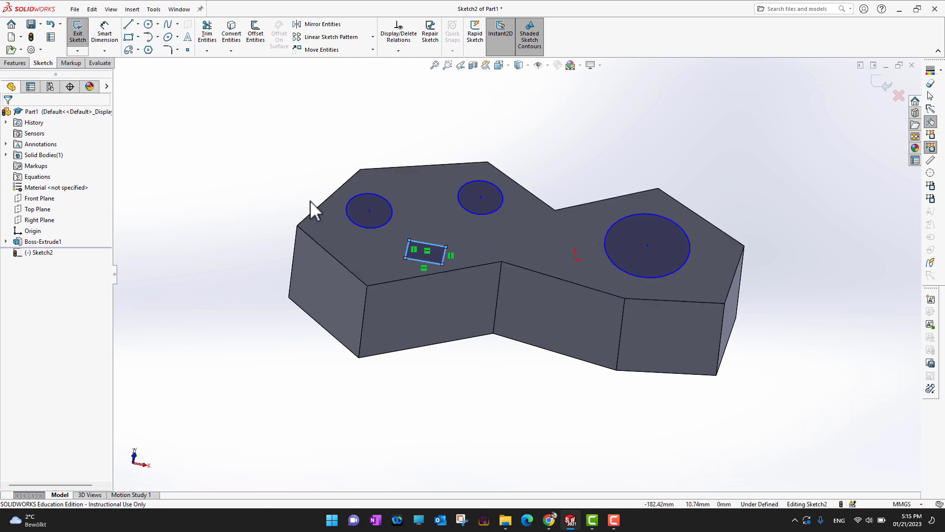
Start a Blind Boss-Extrude of the circles and rectangle and step its depth down in 10 mm decrements to 12 mm.
click(15, 63)
click(81, 32)
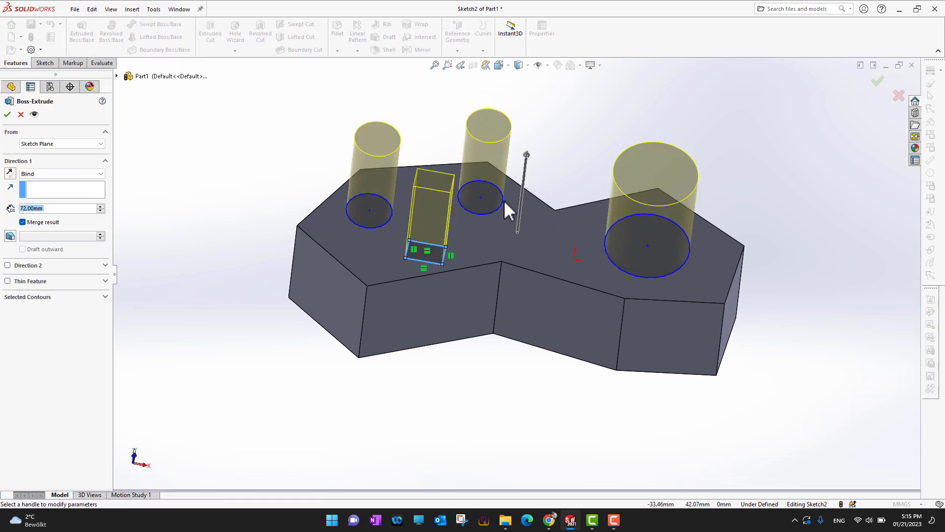
click(100, 211)
click(100, 211)
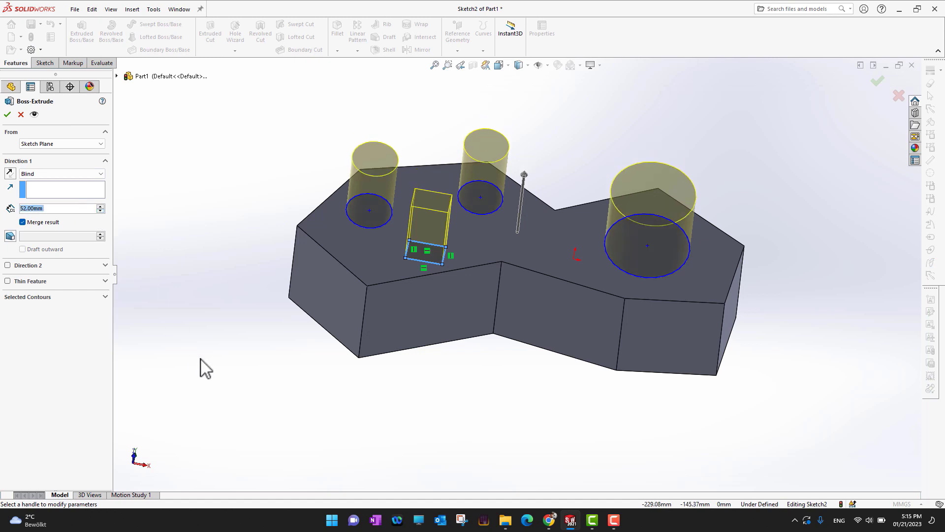
middle_drag(200, 365, 174, 286)
click(100, 211)
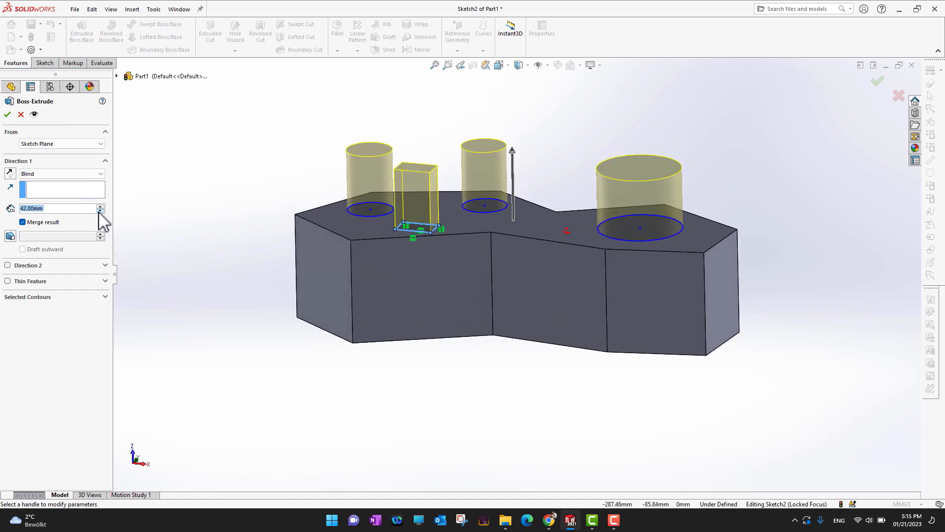
click(100, 211)
click(99, 211)
click(100, 211)
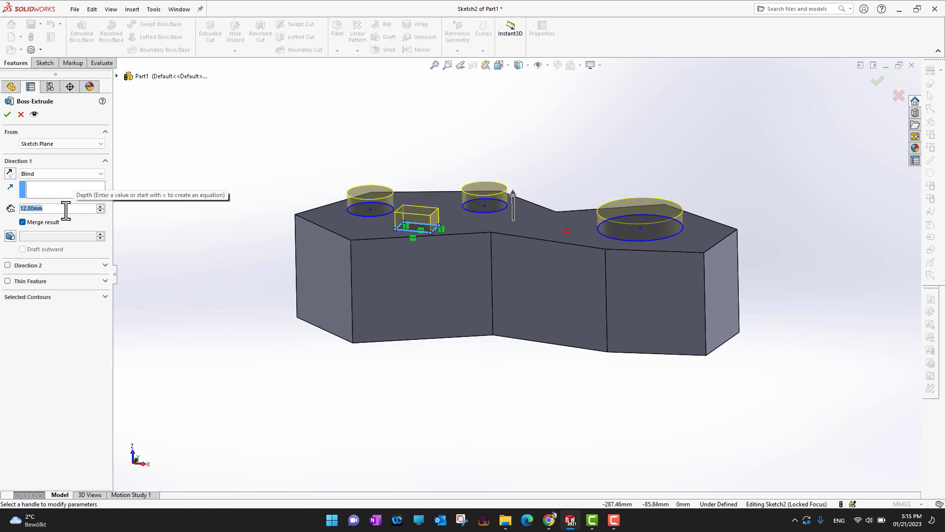
Set the extrusion depth to 20 mm, raise it by one increment to 30 mm, and accept the boss extrusion.
text(20)
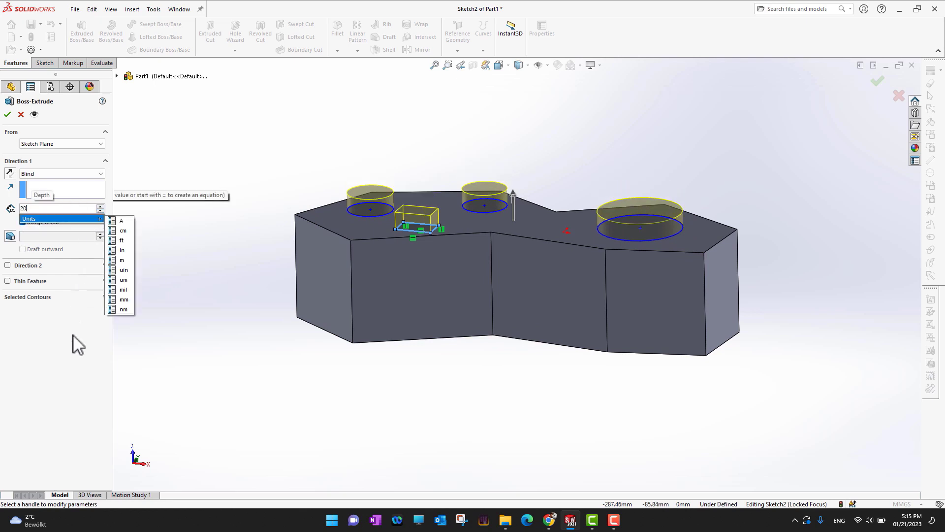
key(Return)
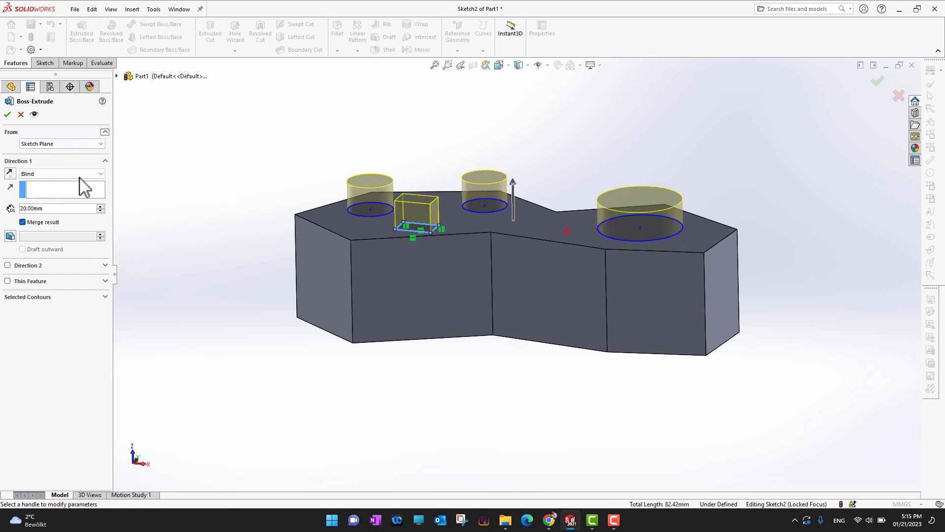
click(101, 206)
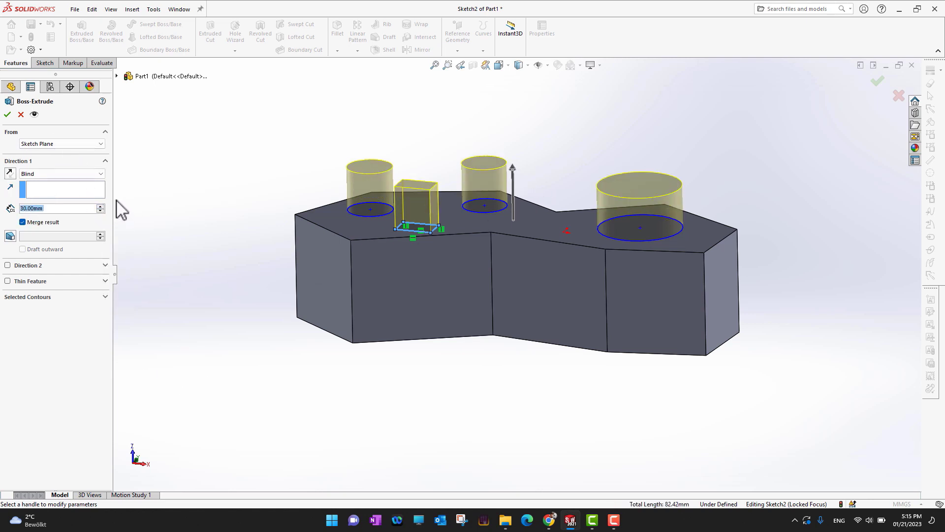
click(7, 114)
Delete the boss extrusion of the circles and rectangle while keeping its sketch.
middle_drag(801, 166, 808, 205)
scroll(620, 225, down, 3)
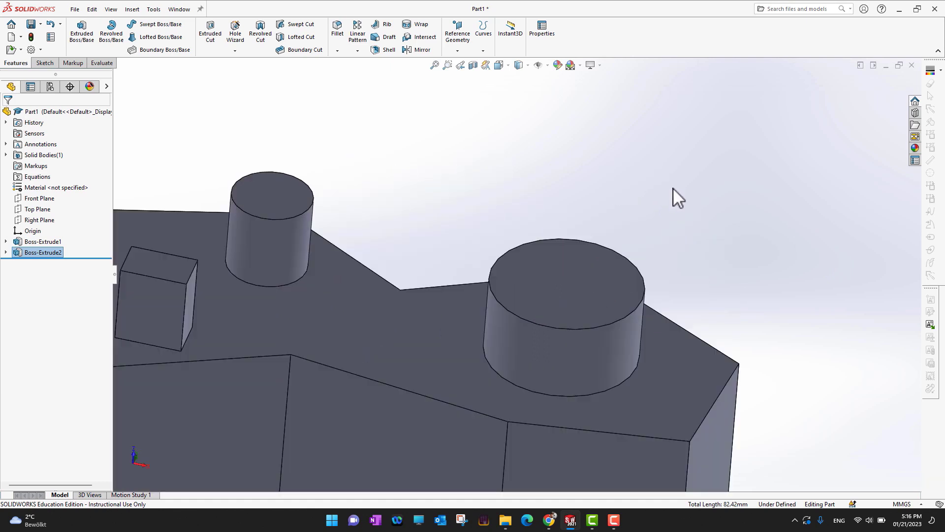
scroll(673, 188, up, 1)
scroll(623, 246, up, 2)
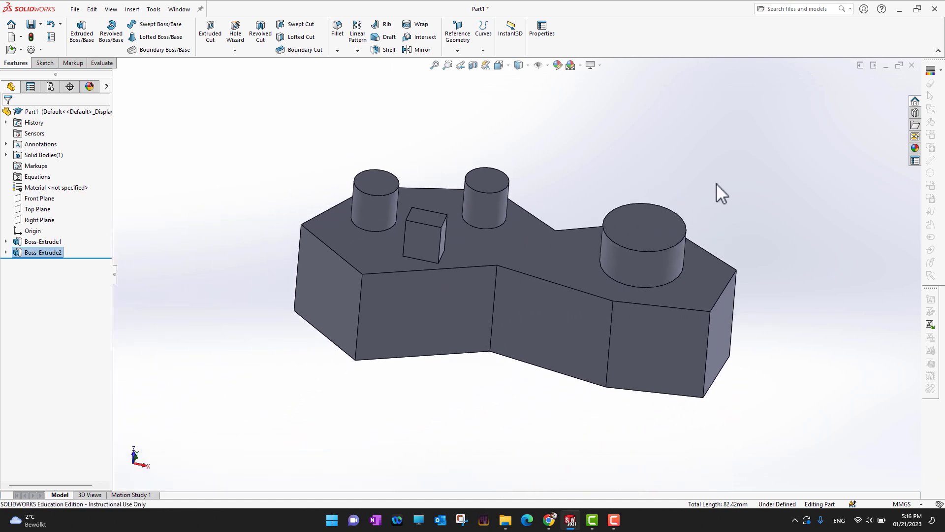
middle_drag(716, 185, 757, 200)
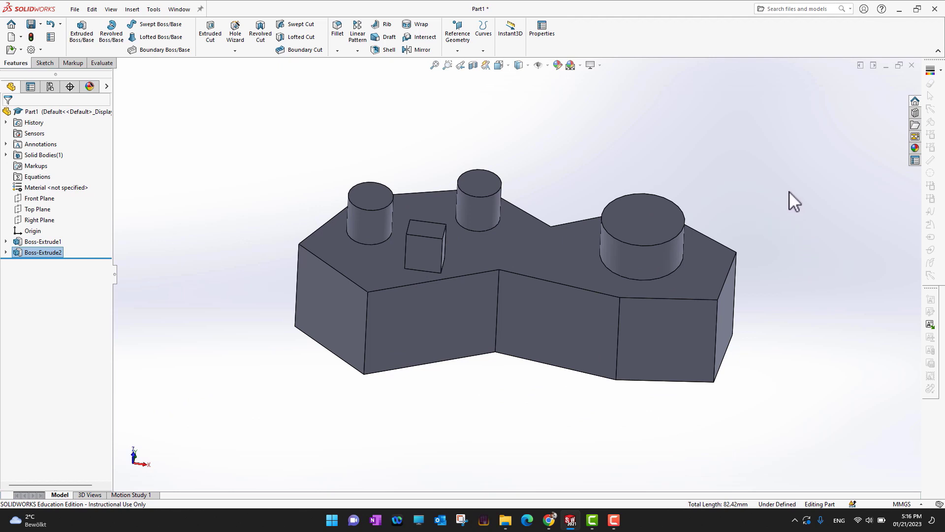
middle_drag(790, 191, 776, 273)
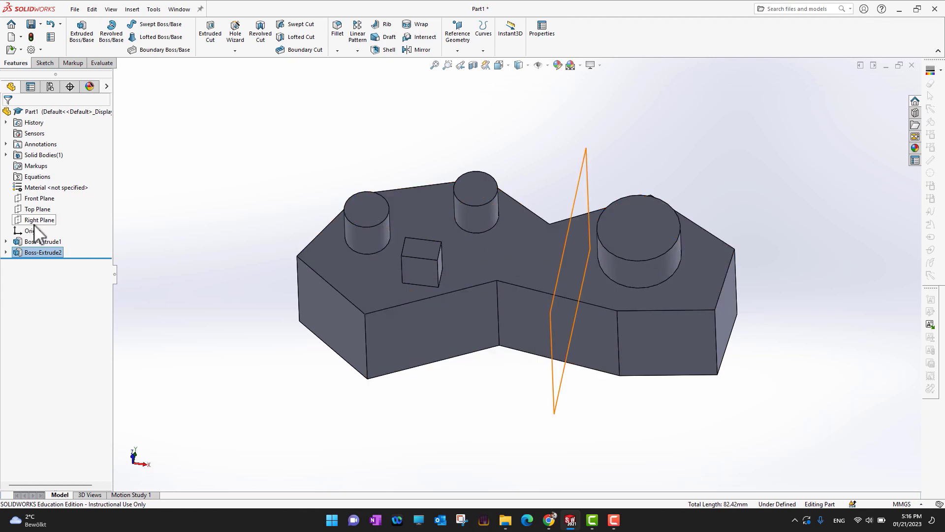
click(6, 252)
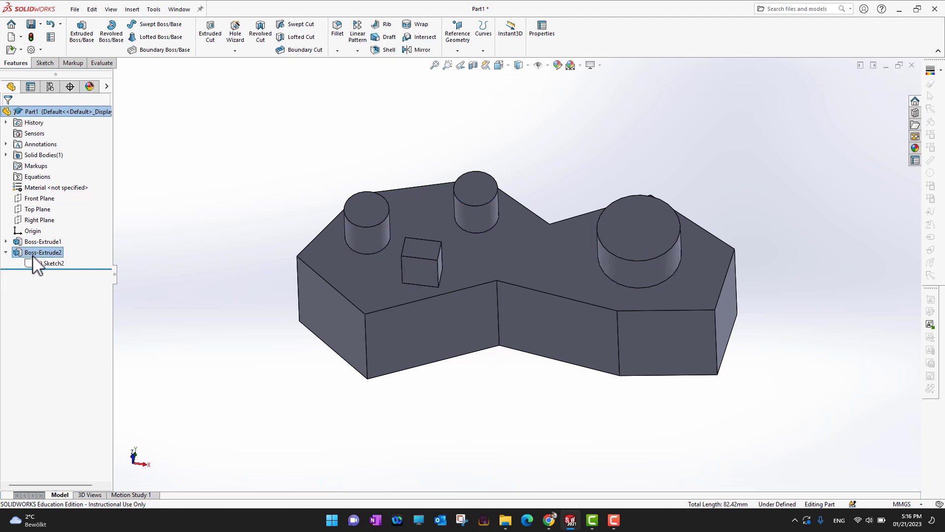
right_click(31, 261)
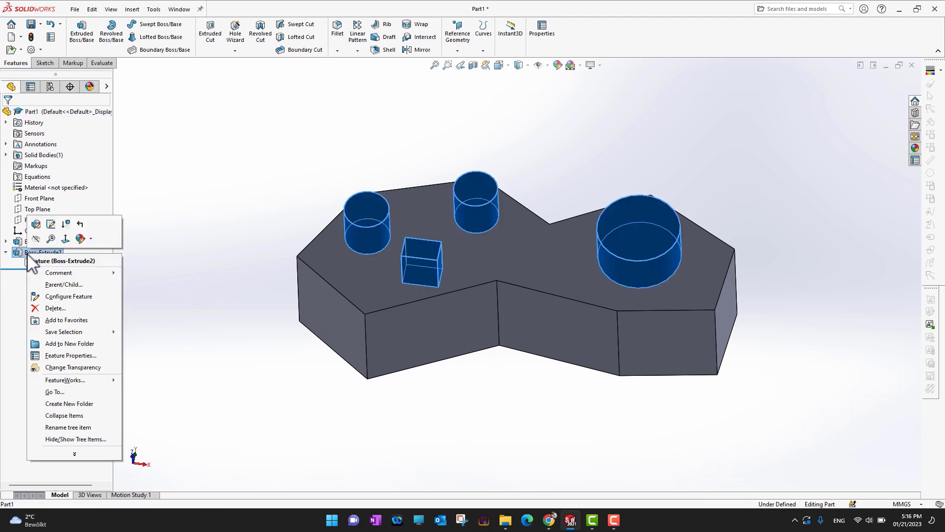
click(49, 310)
click(534, 213)
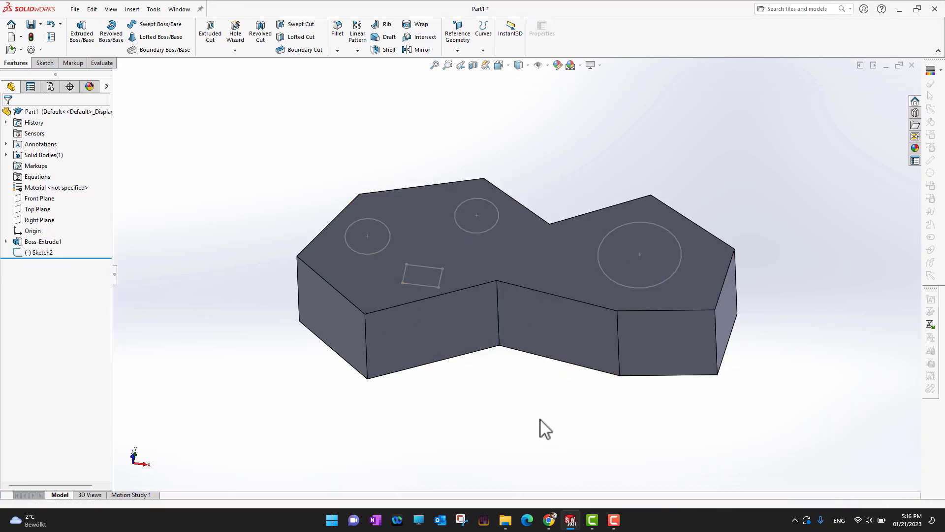
middle_drag(546, 428, 540, 375)
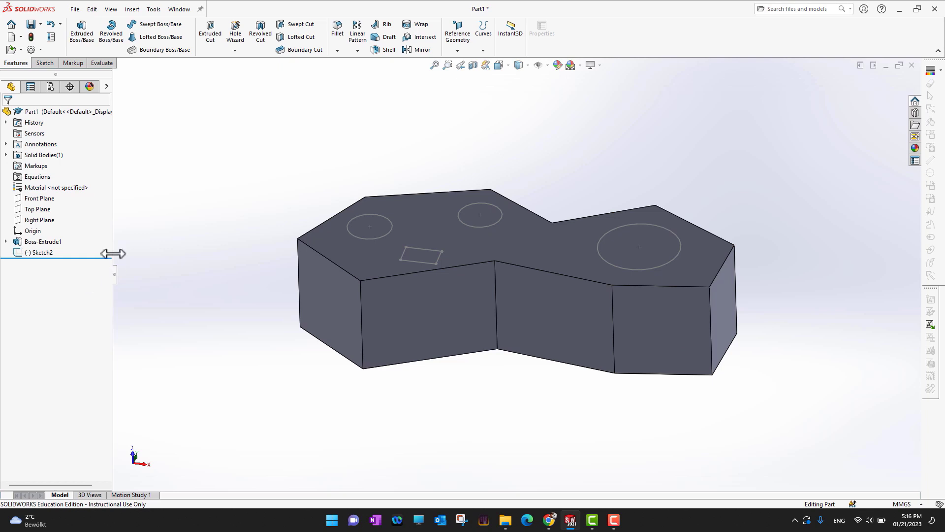
right_click(43, 265)
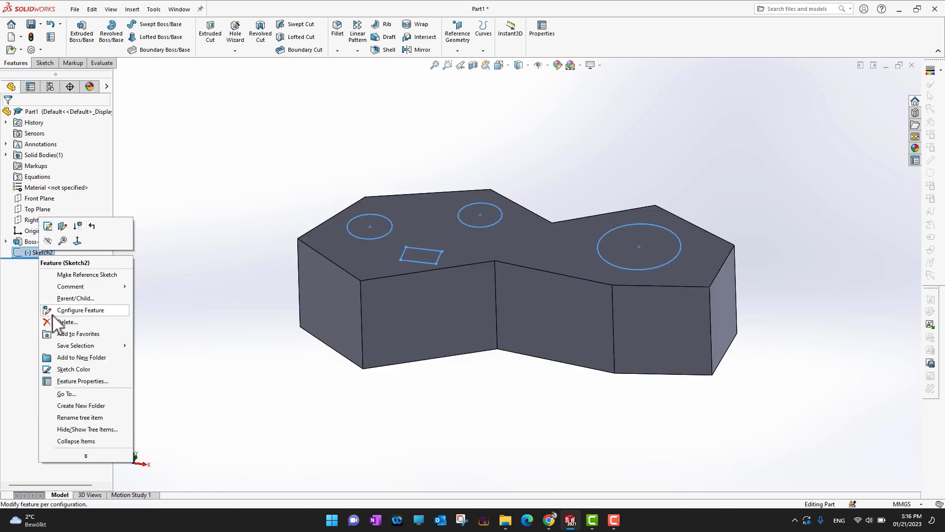
click(238, 385)
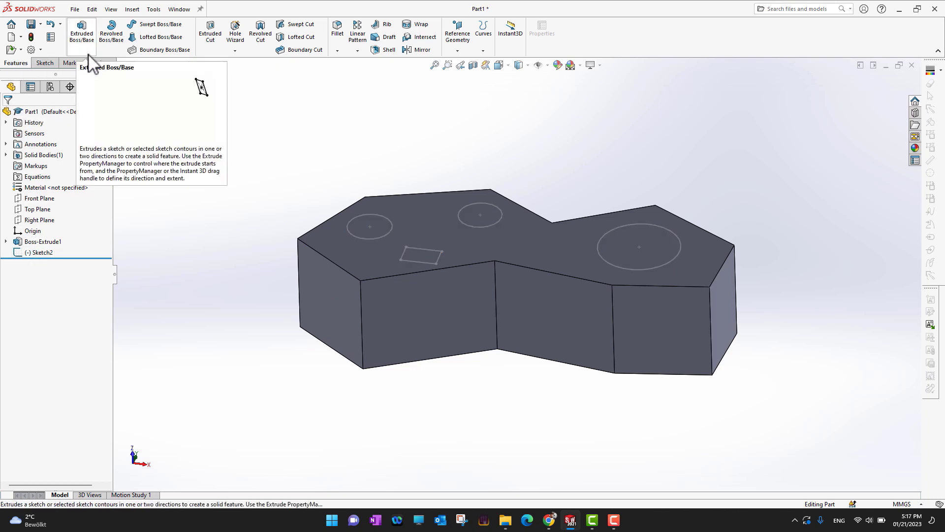
click(212, 43)
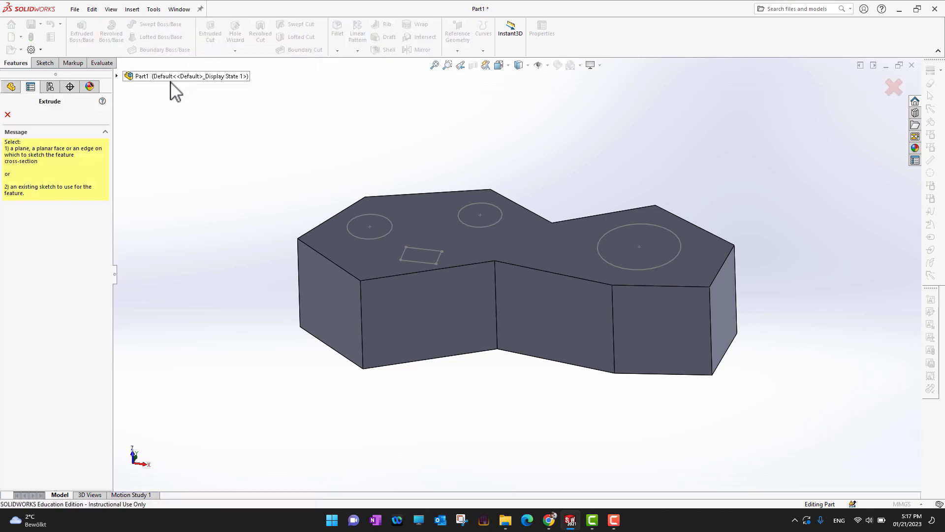
click(7, 115)
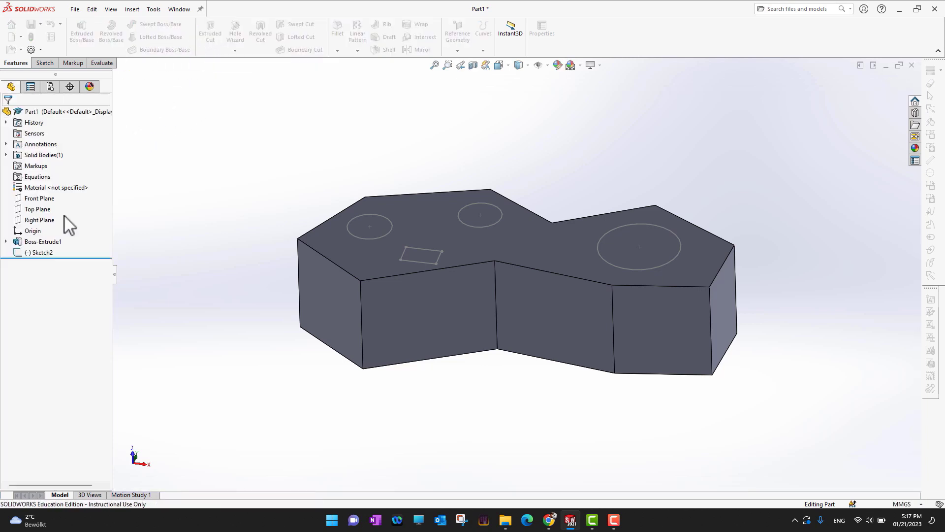
Cut-extrude the sketch of the three circles and the rectangle into the solid with a Blind depth of 50 mm.
click(39, 254)
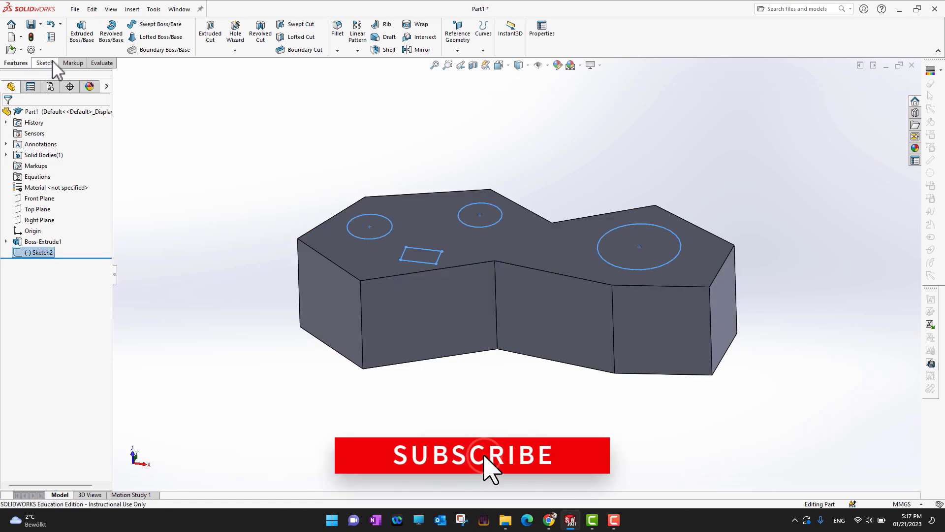
click(212, 46)
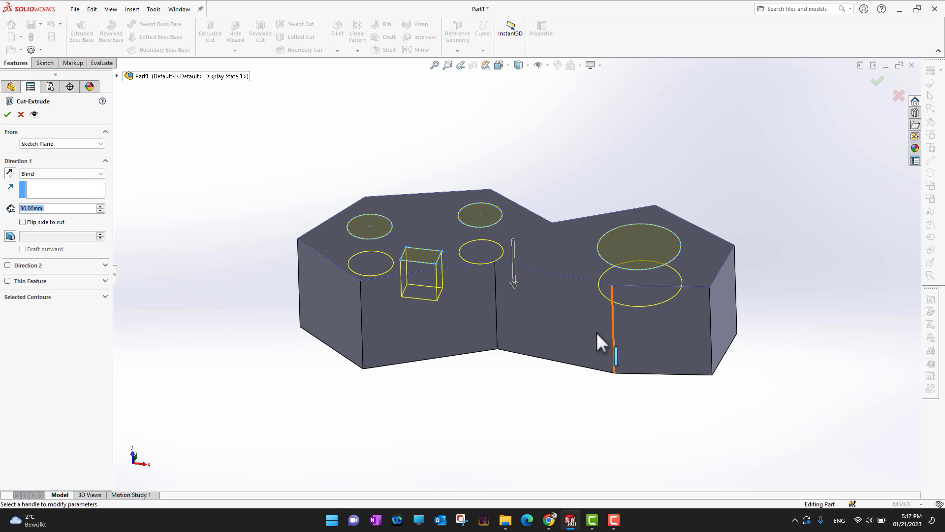
middle_drag(553, 410, 526, 415)
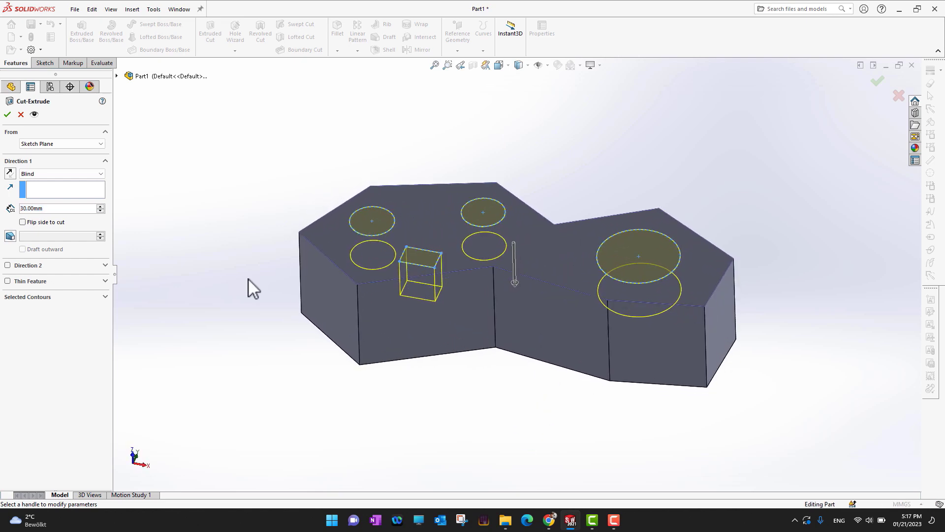
click(101, 210)
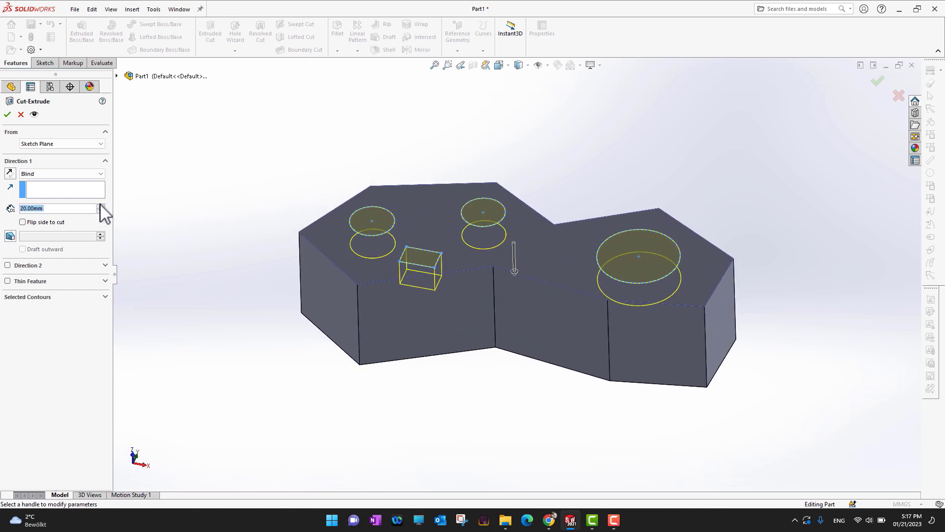
click(100, 206)
click(100, 205)
click(100, 205)
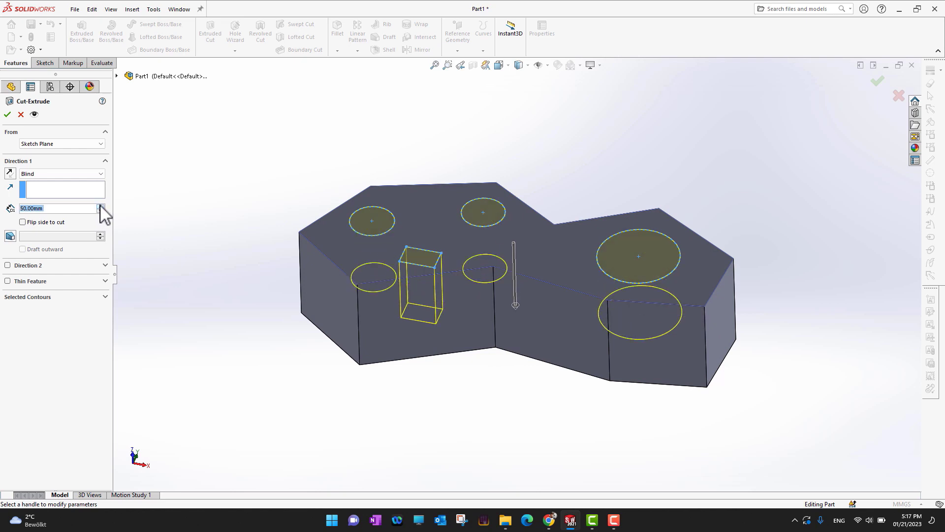
click(7, 115)
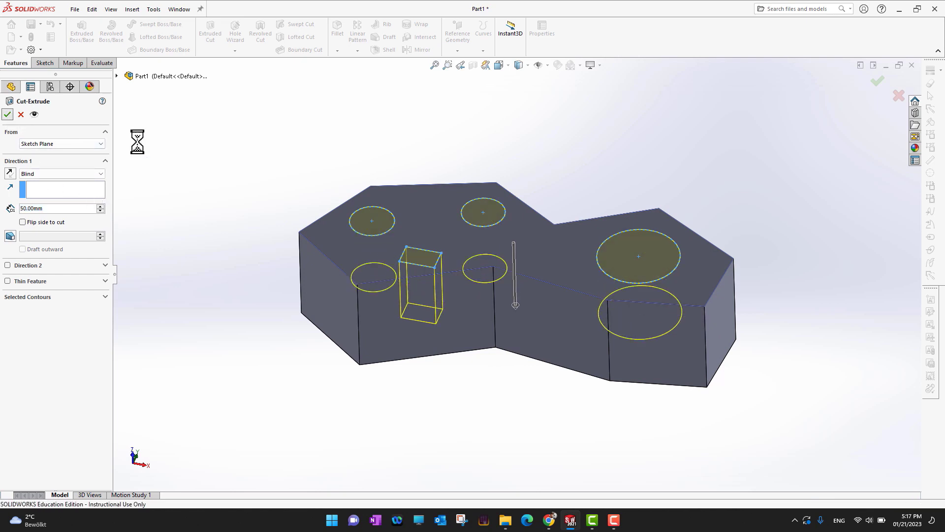
middle_drag(823, 332, 808, 259)
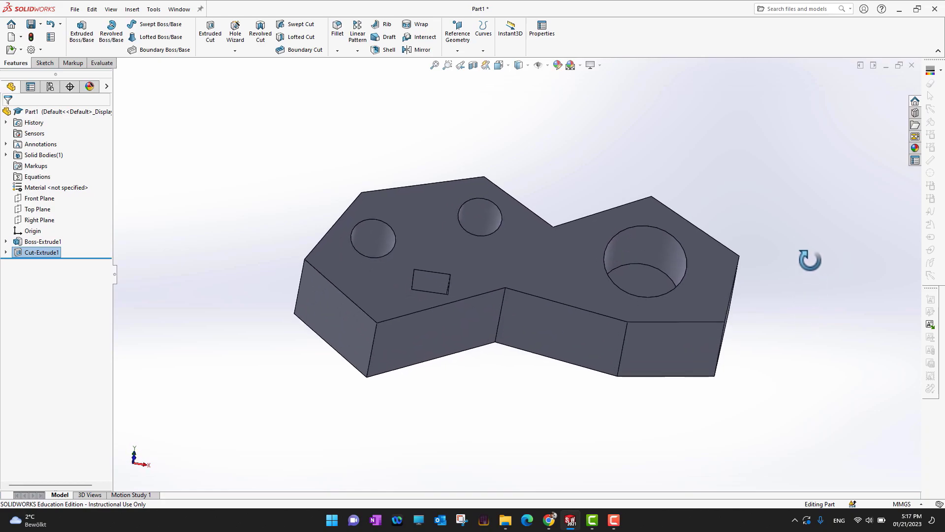
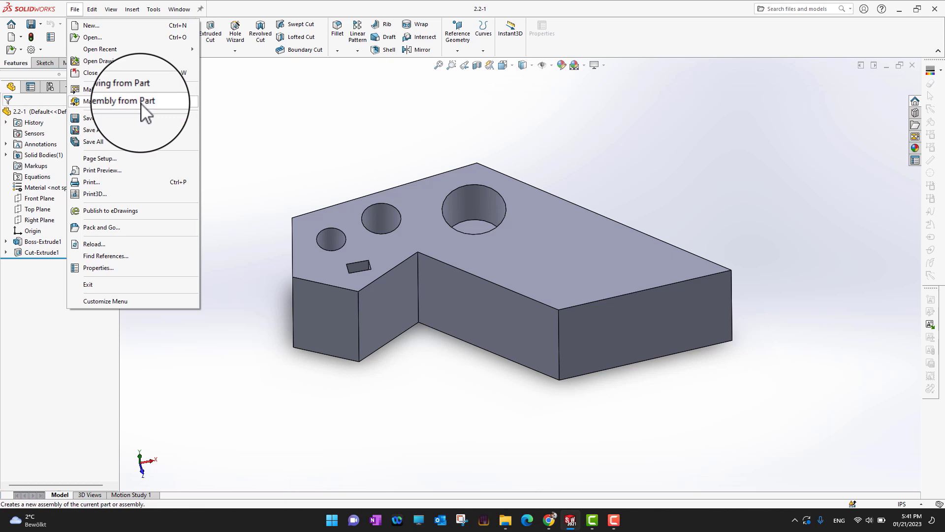
Create a new assembly from part 2.2-1 and place the part at the assembly origin.
click(141, 103)
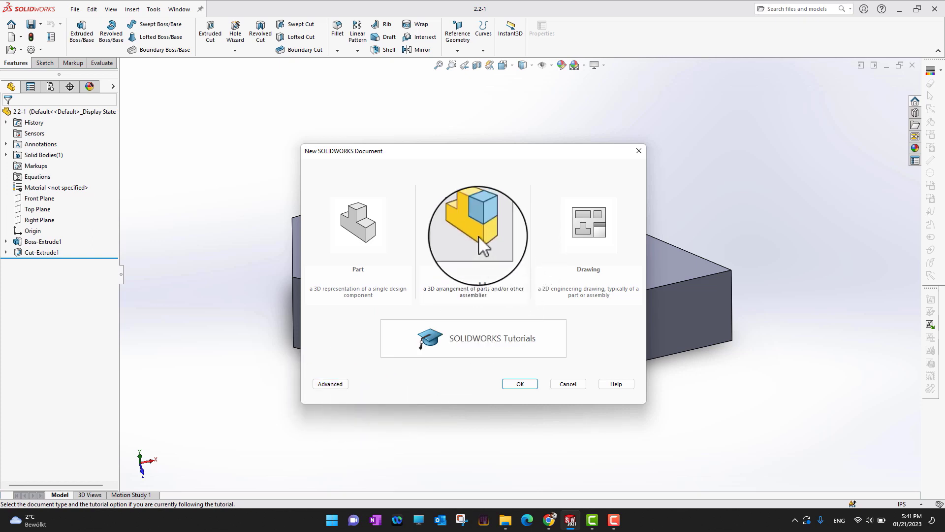
click(532, 388)
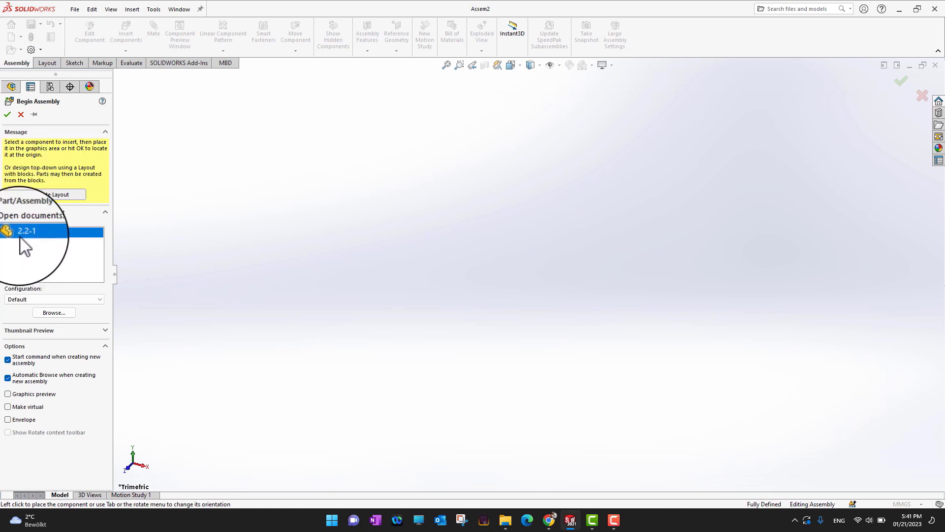
click(8, 116)
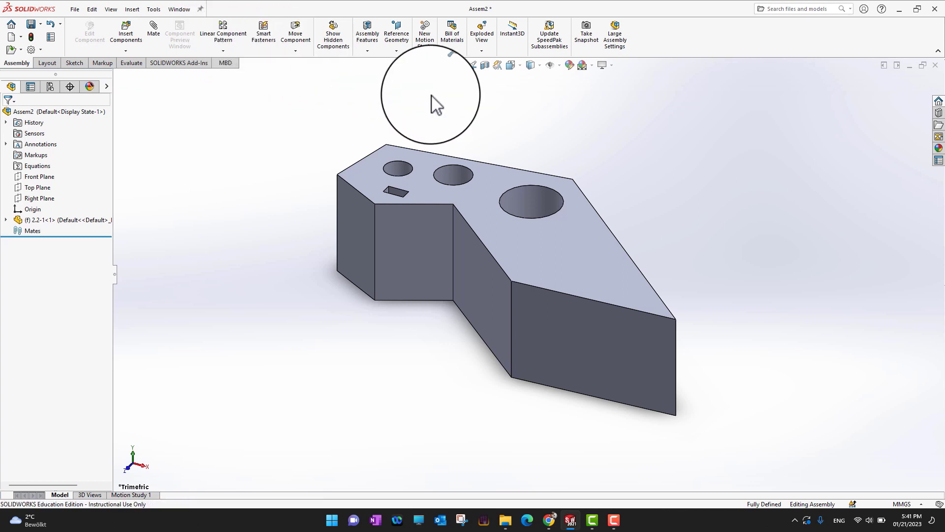
Add two more copies of part 2.2-1 to the assembly, spaced diagonally behind the first one.
middle_drag(197, 264, 226, 313)
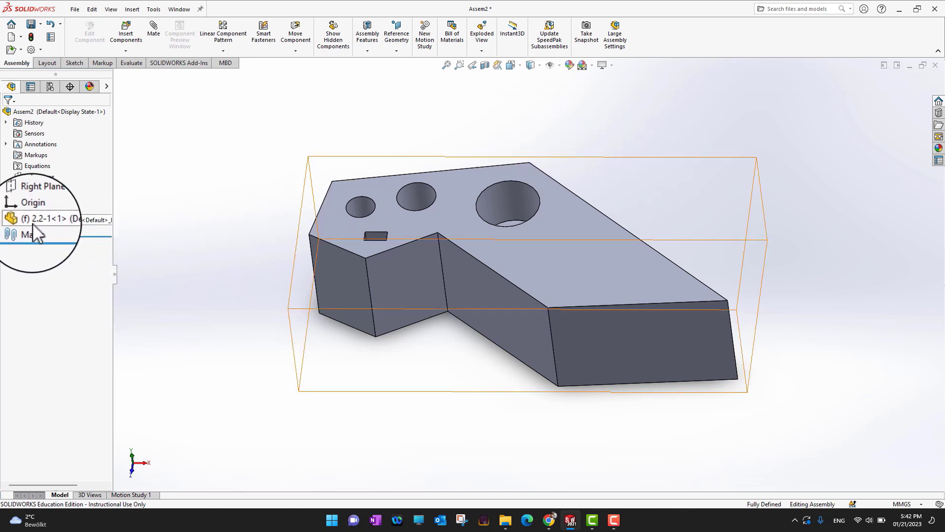
drag(38, 221, 732, 182)
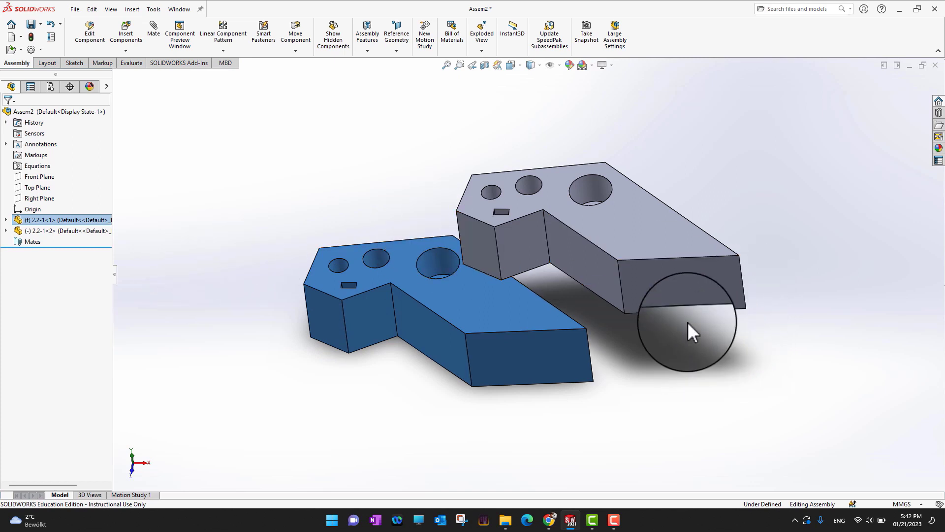
ctrl+click(643, 236)
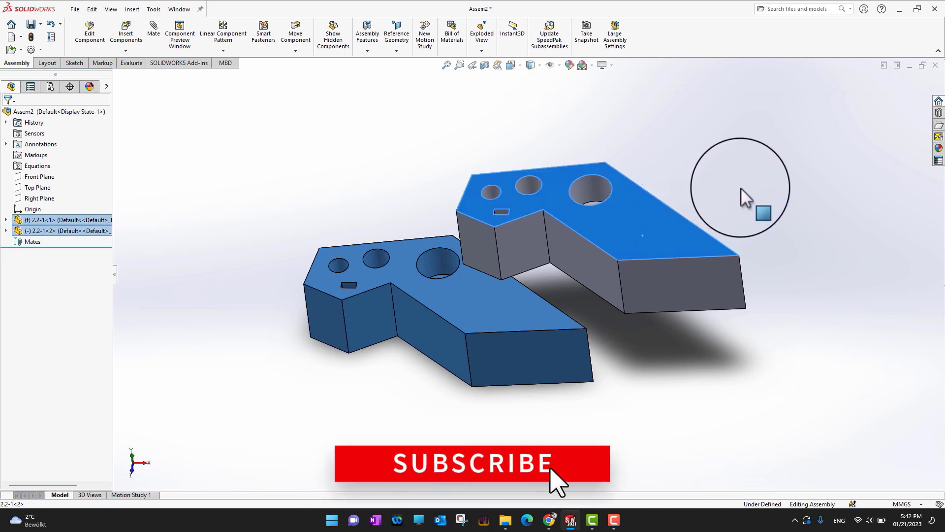
click(764, 205)
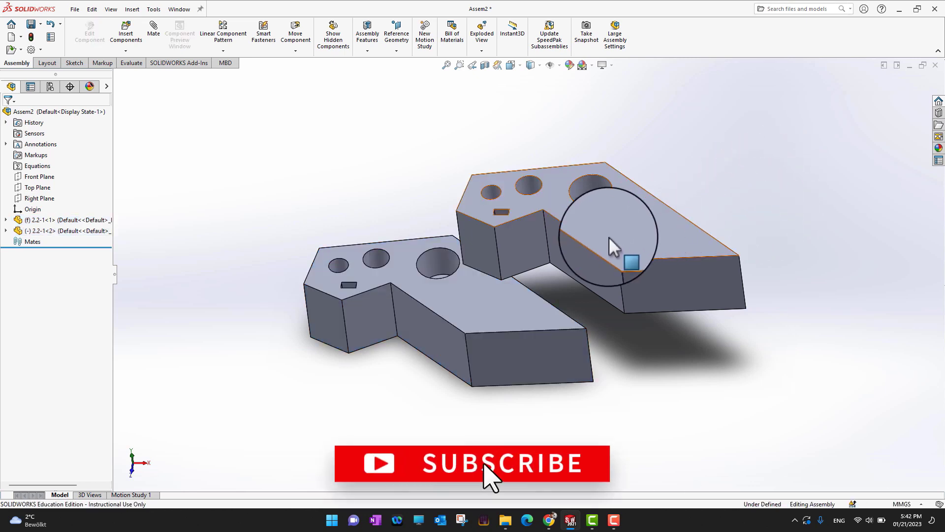
ctrl+drag(642, 235, 781, 176)
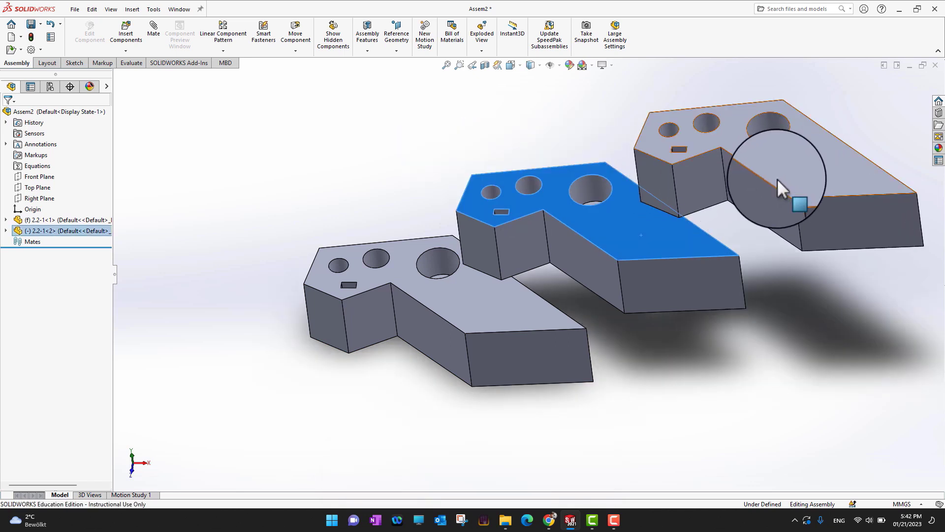
click(797, 359)
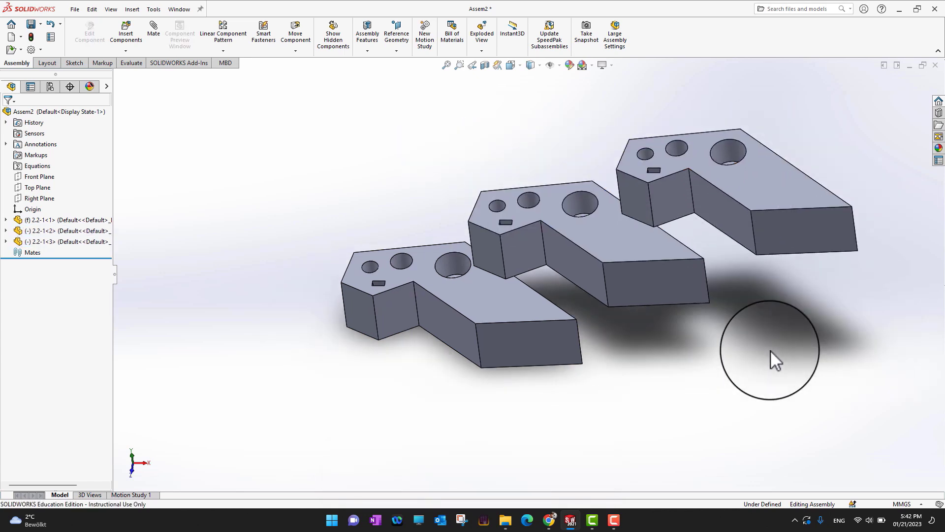
Move the rearmost copy of part 2.2-1 a little farther away and rotate it freely.
key(f)
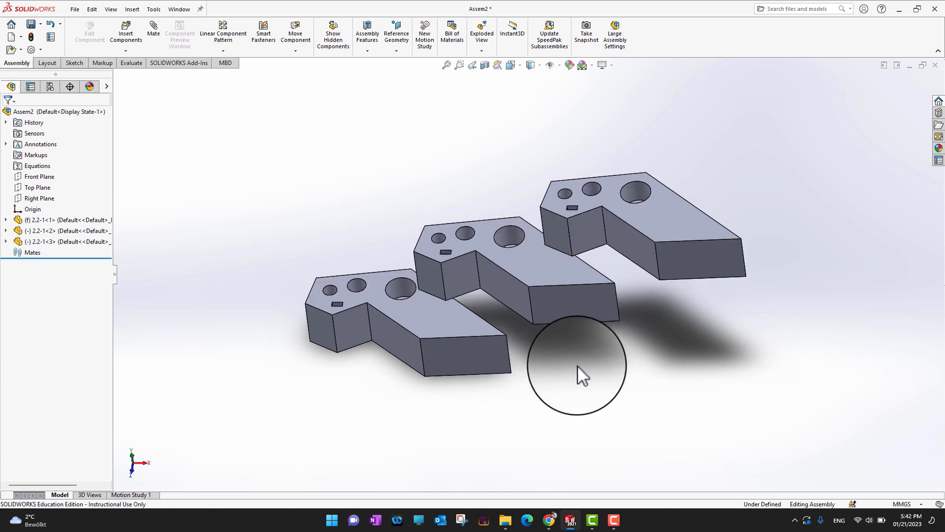
middle_drag(553, 376, 577, 326)
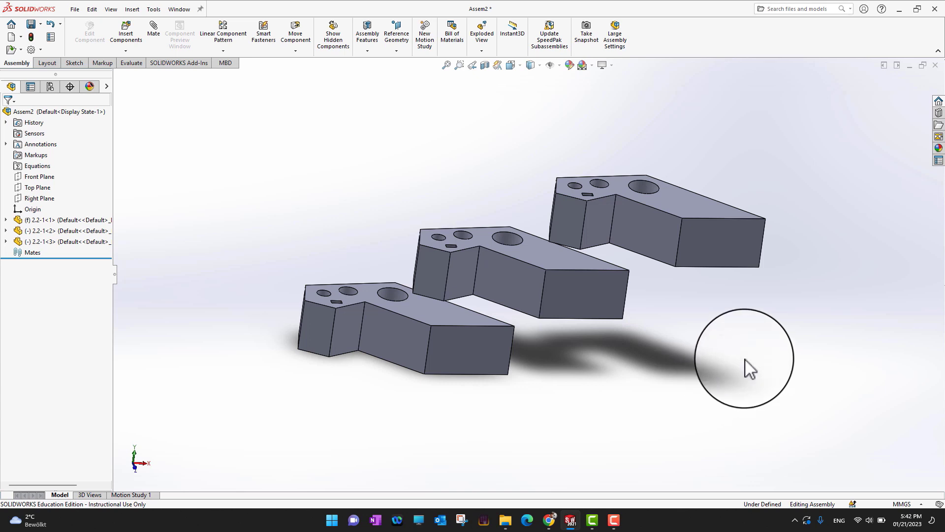
middle_drag(785, 363, 776, 416)
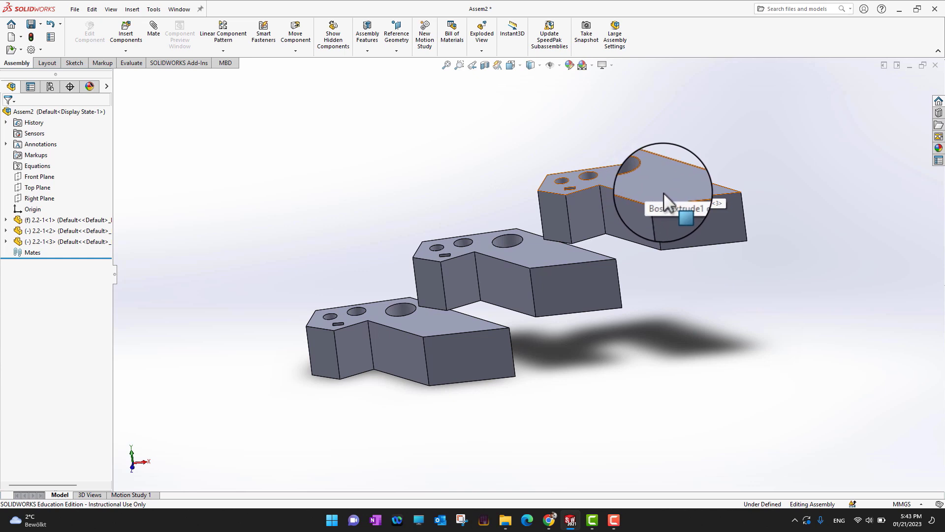
click(672, 190)
drag(672, 189, 722, 175)
right_drag(722, 175, 726, 303)
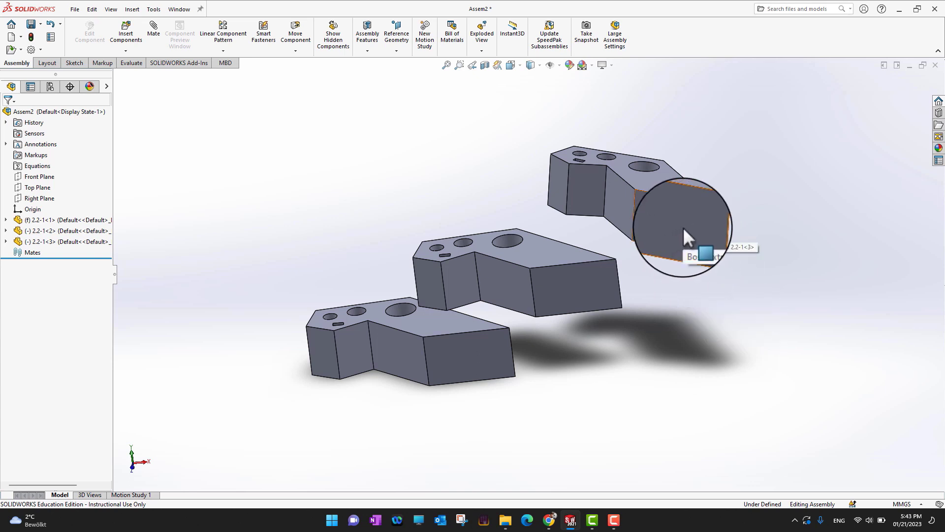
Shift the rotated copy and the middle copy of part 2.2-1 slightly upward.
middle_drag(768, 235, 763, 274)
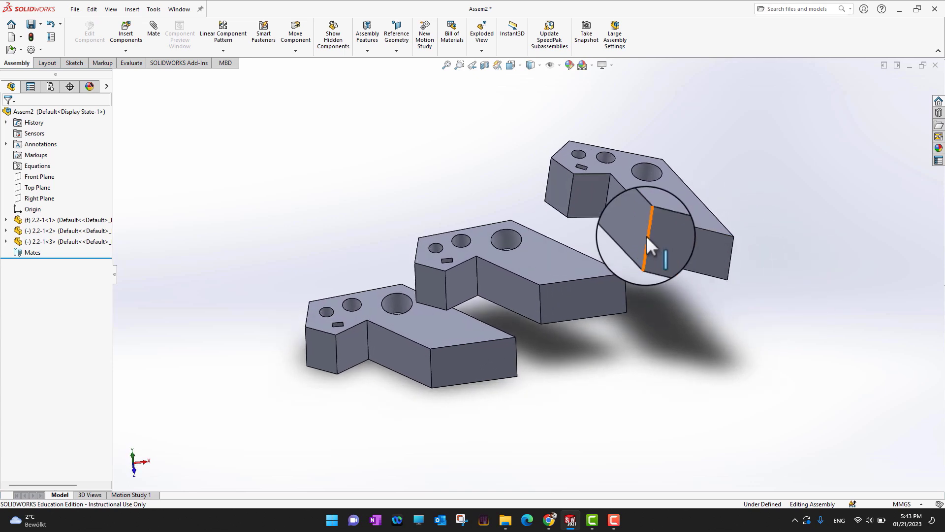
mouse_move(684, 243)
mouse_down()
mouse_move(690, 227)
mouse_move(656, 237)
mouse_move(719, 220)
mouse_move(672, 240)
mouse_move(480, 266)
mouse_move(694, 227)
mouse_up()
drag(594, 297, 588, 276)
click(658, 400)
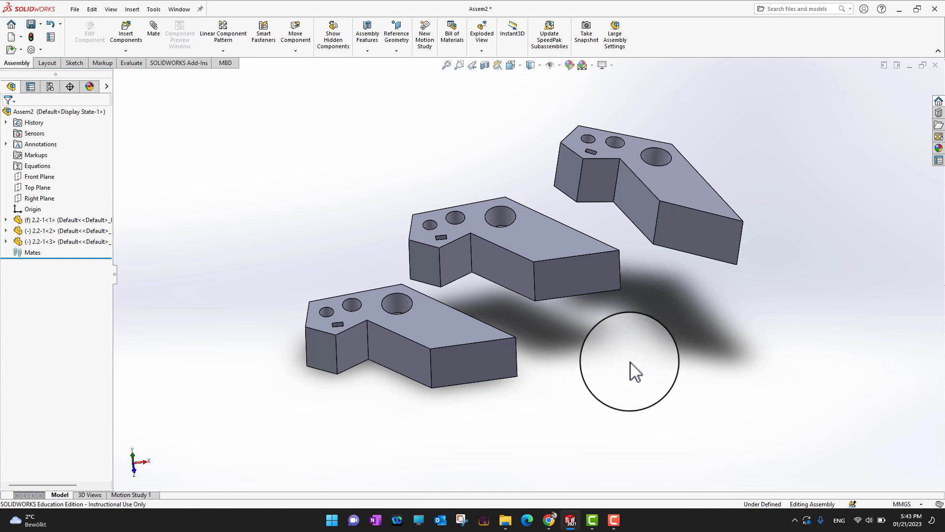
Insert part 2.2-2 from its file and place it behind the middle copy of part 2.2-1.
click(127, 40)
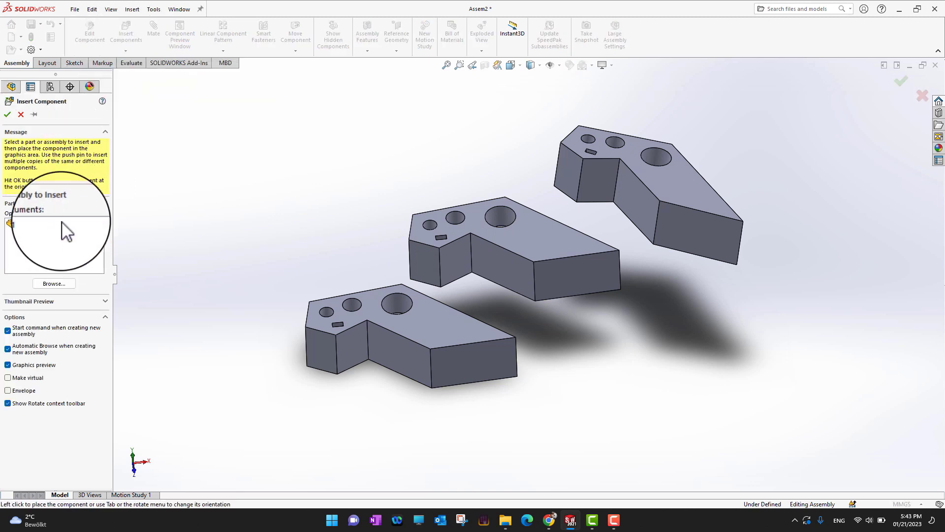
click(54, 283)
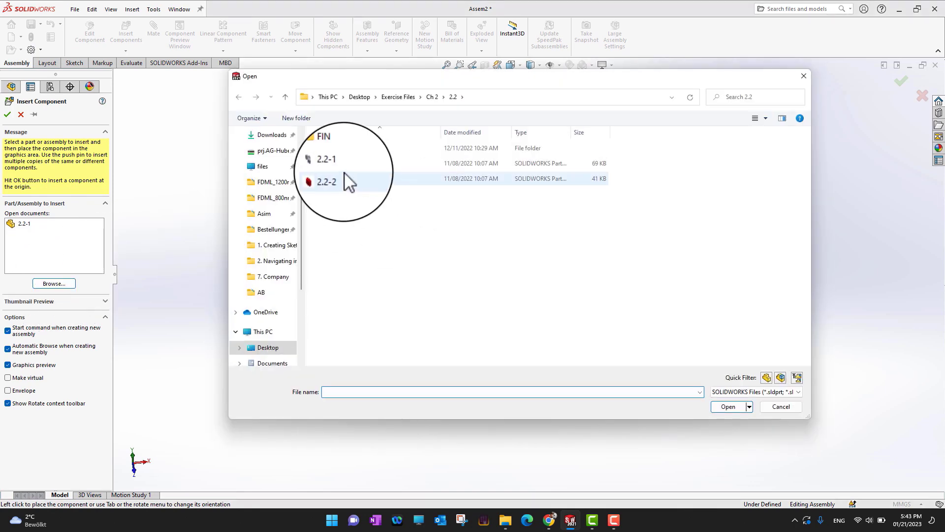
double_click(329, 179)
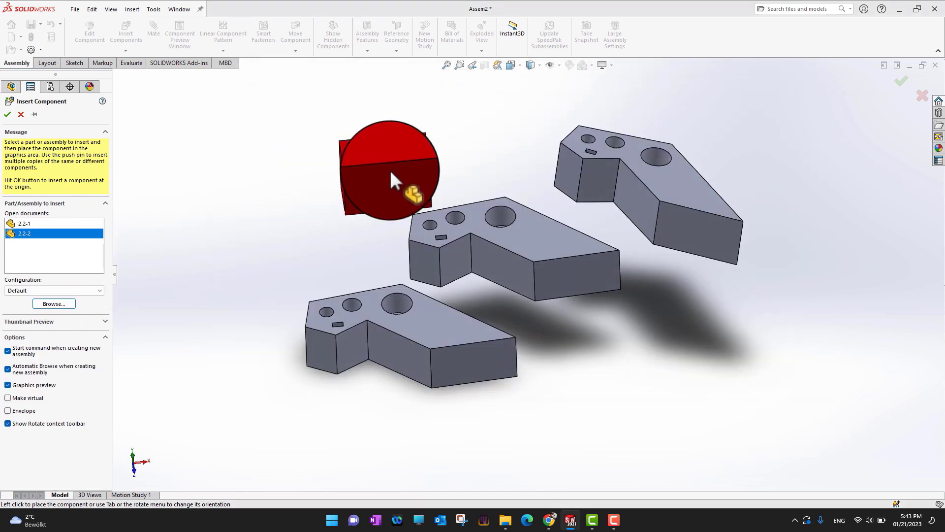
click(411, 180)
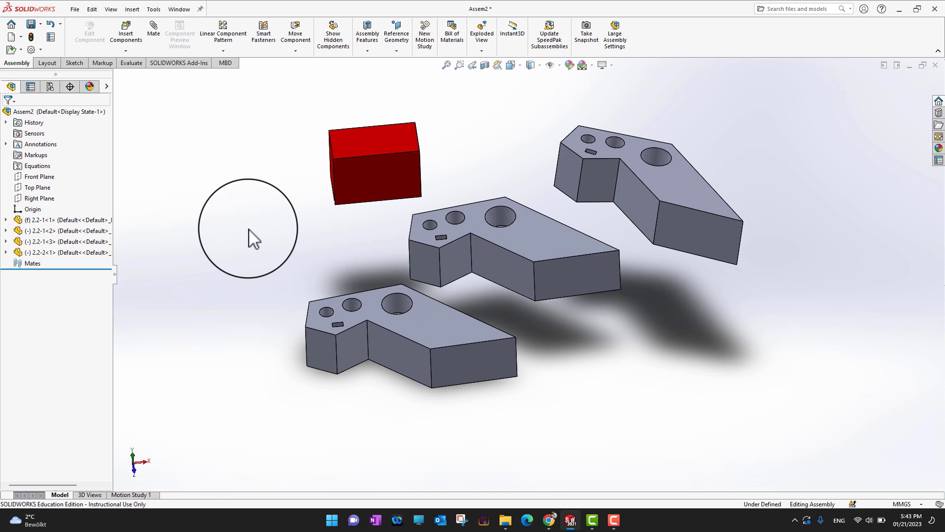
Make two more copies of the red block 2.2-2, one on each side of the original.
ctrl+drag(377, 143, 502, 114)
click(698, 335)
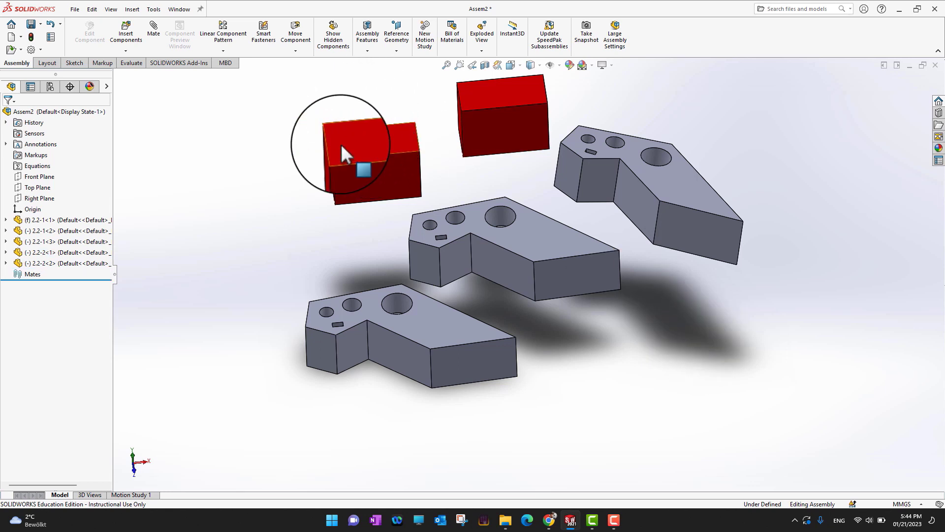
ctrl+drag(341, 144, 231, 154)
click(315, 220)
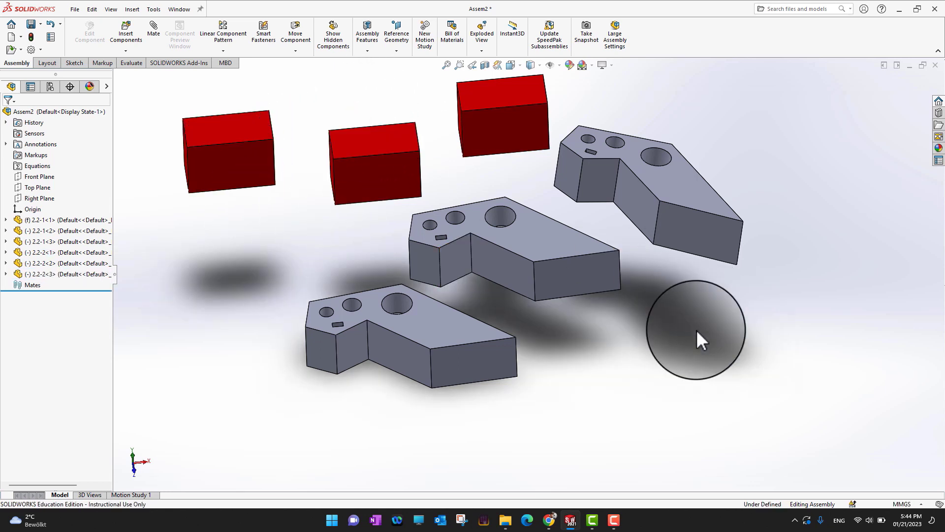
mouse_move(696, 329)
middle_down()
mouse_move(702, 300)
mouse_move(690, 321)
mouse_move(701, 338)
middle_up()
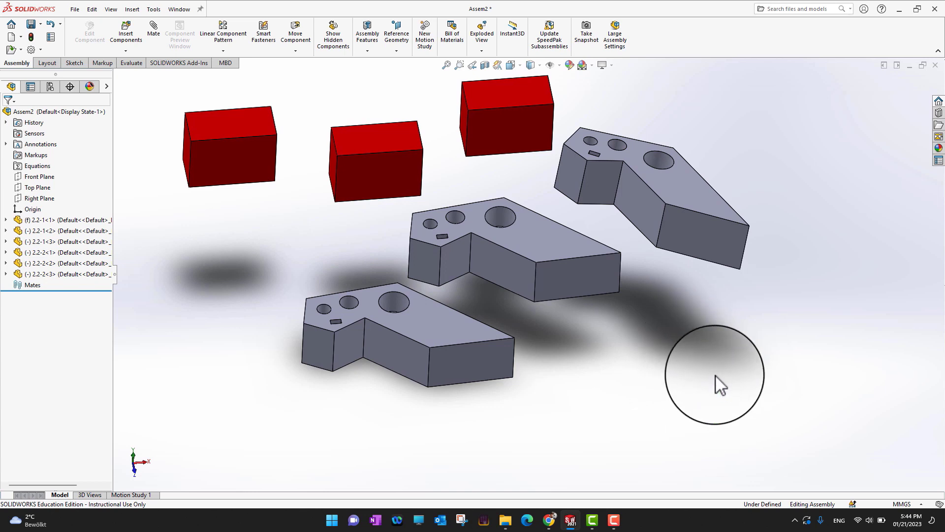
mouse_move(720, 384)
middle_down()
mouse_move(717, 334)
mouse_move(729, 393)
mouse_move(712, 382)
middle_up()
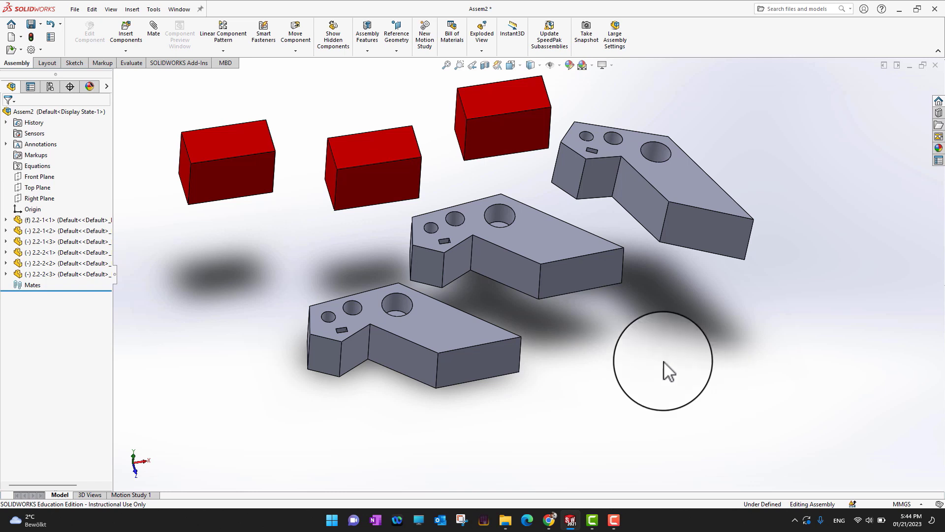
click(510, 214)
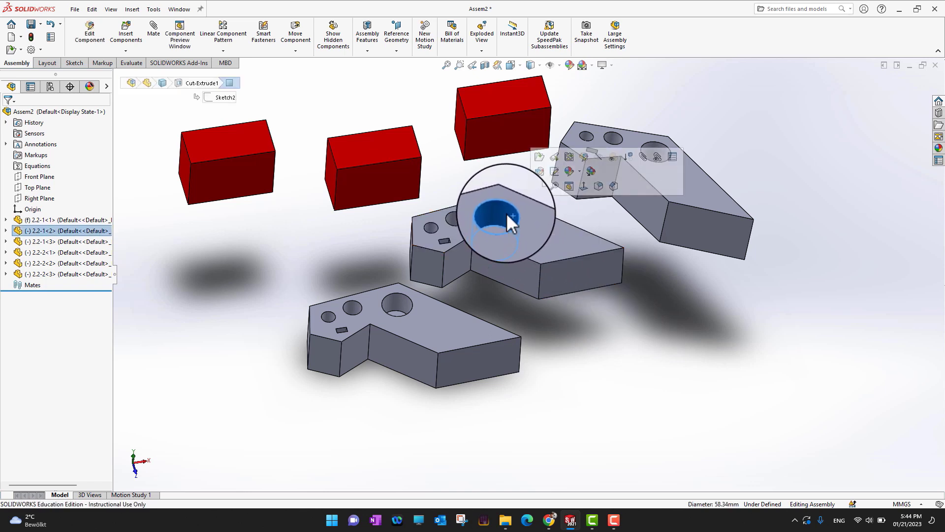
click(388, 303)
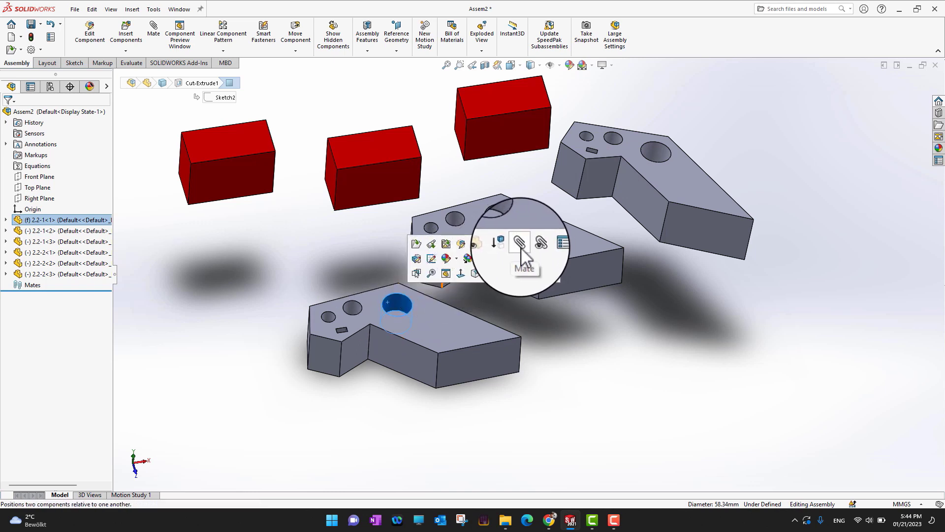
click(630, 346)
click(510, 214)
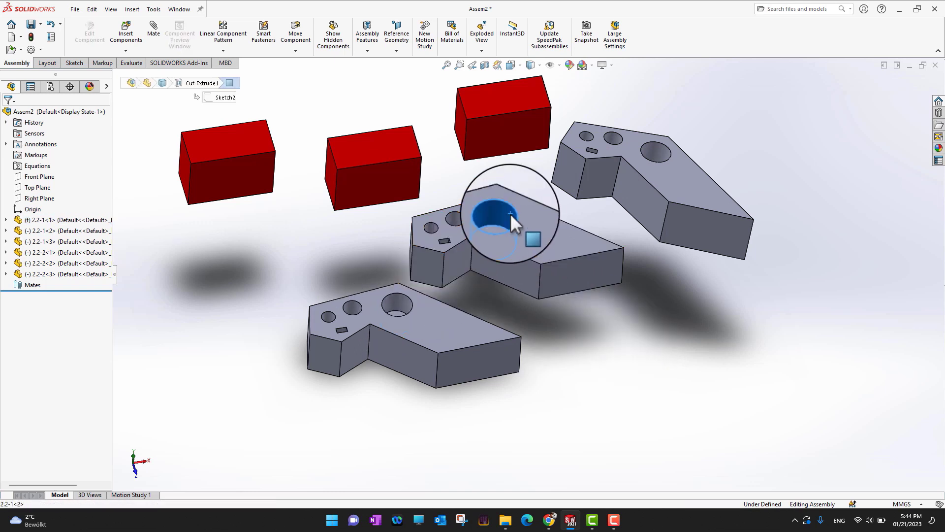
click(396, 301)
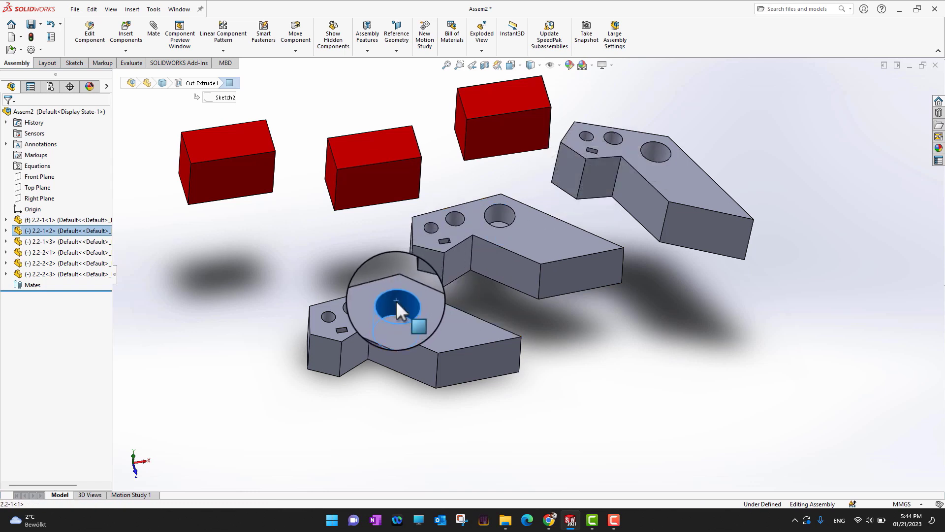
click(596, 320)
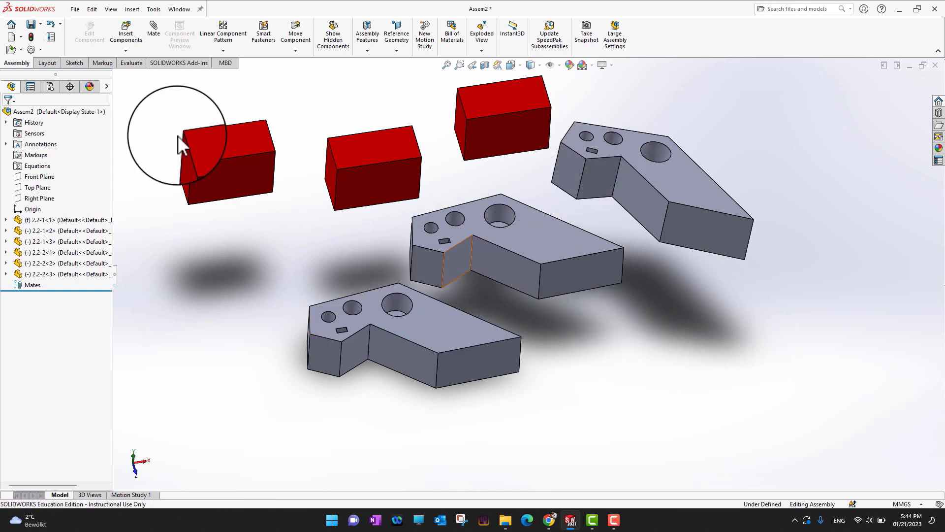
Add a Concentric mate between the largest holes of the middle copy and the fixed 2.2-1 part.
click(156, 38)
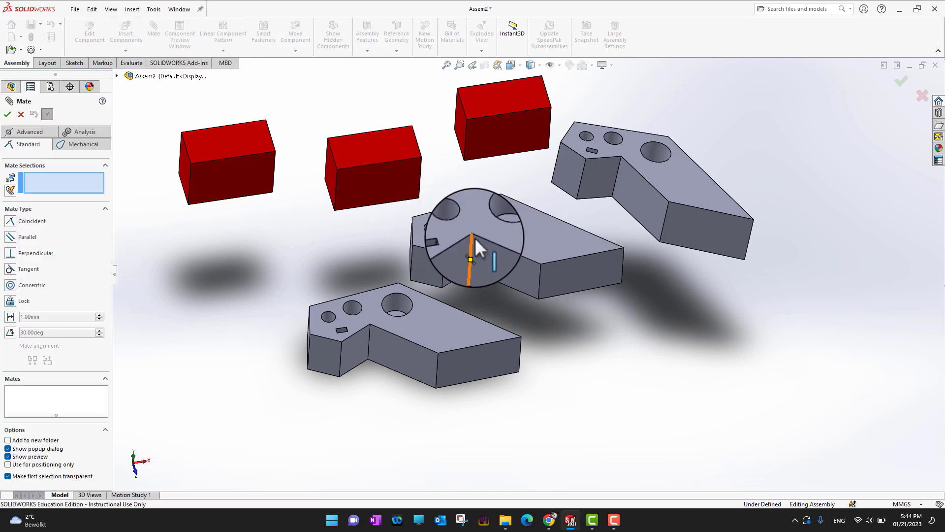
click(503, 211)
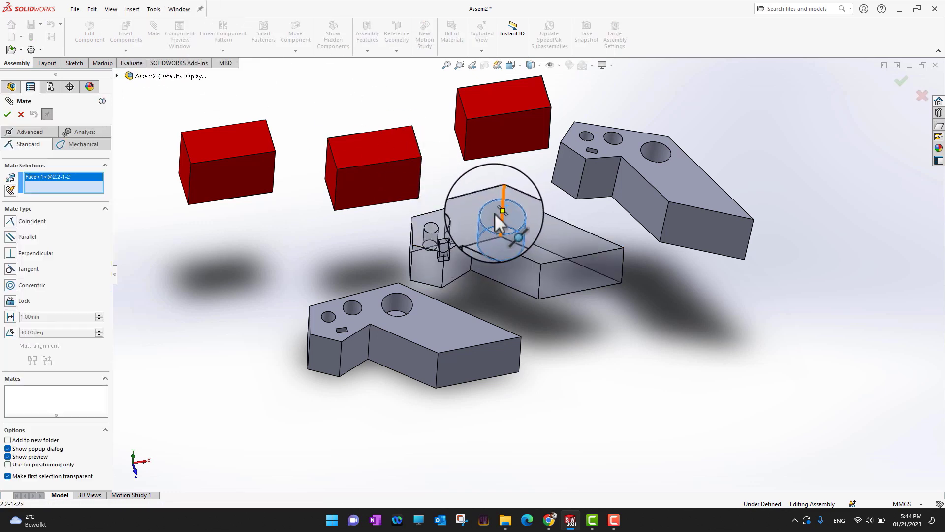
click(406, 306)
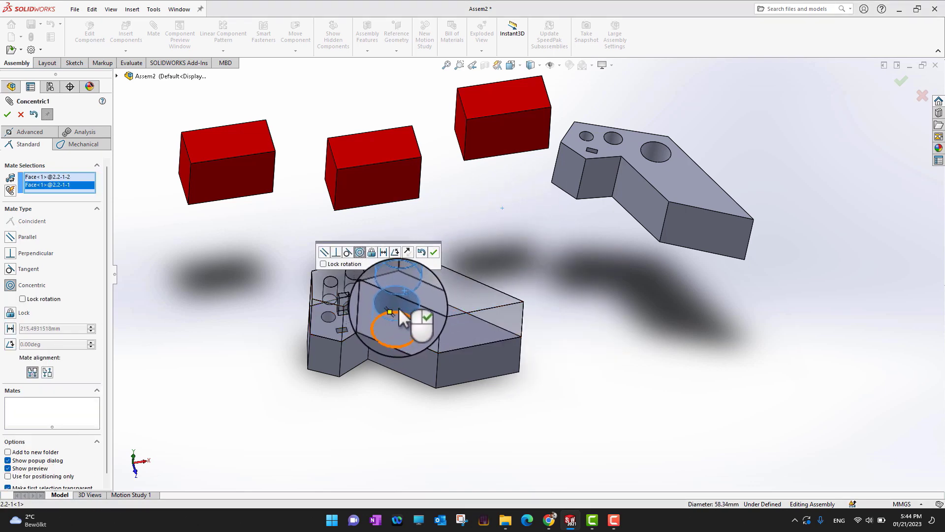
click(6, 118)
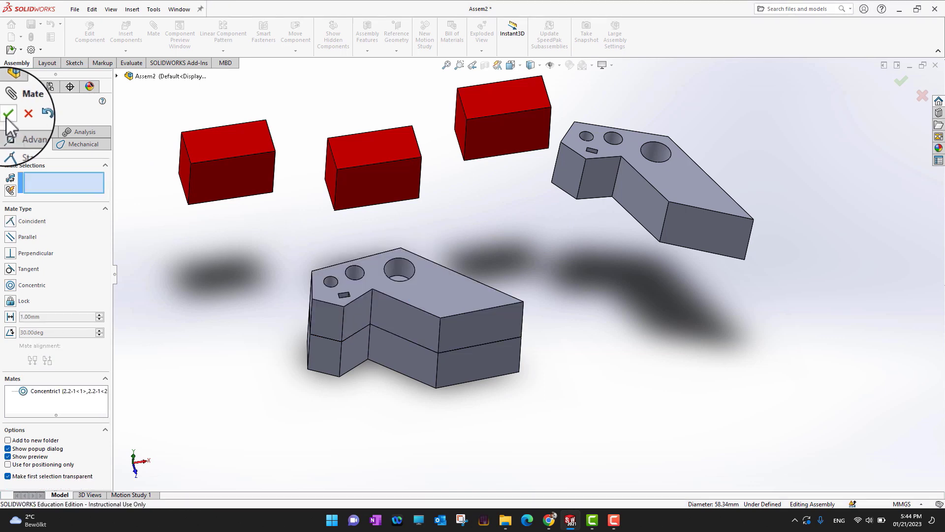
click(7, 118)
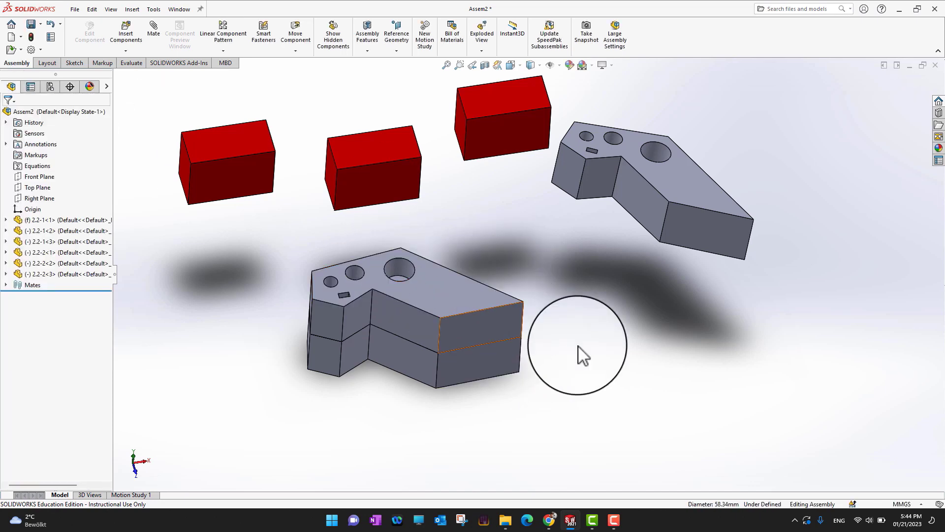
Raise the mated 2.2-1 copy along the shared hole axis and swing it slightly about that axis.
drag(469, 311, 457, 265)
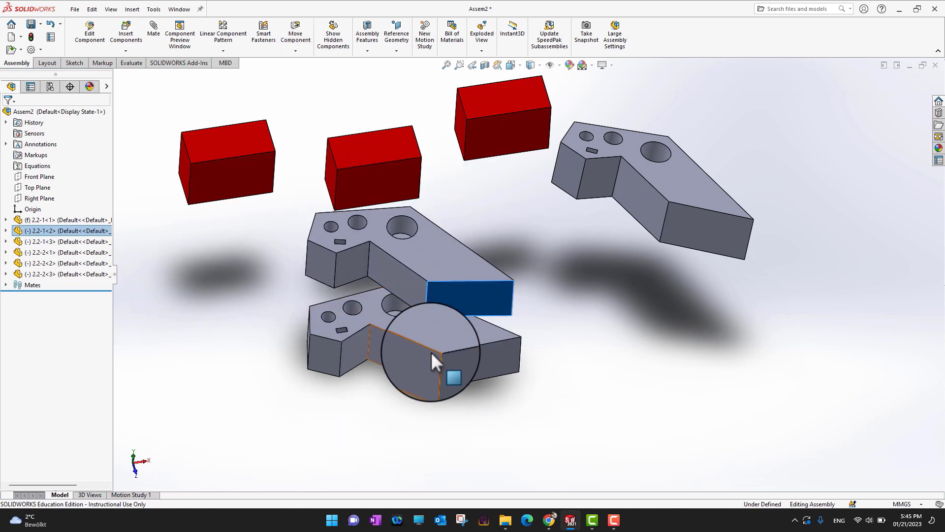
scroll(430, 351, up, 2)
scroll(463, 404, down, 3)
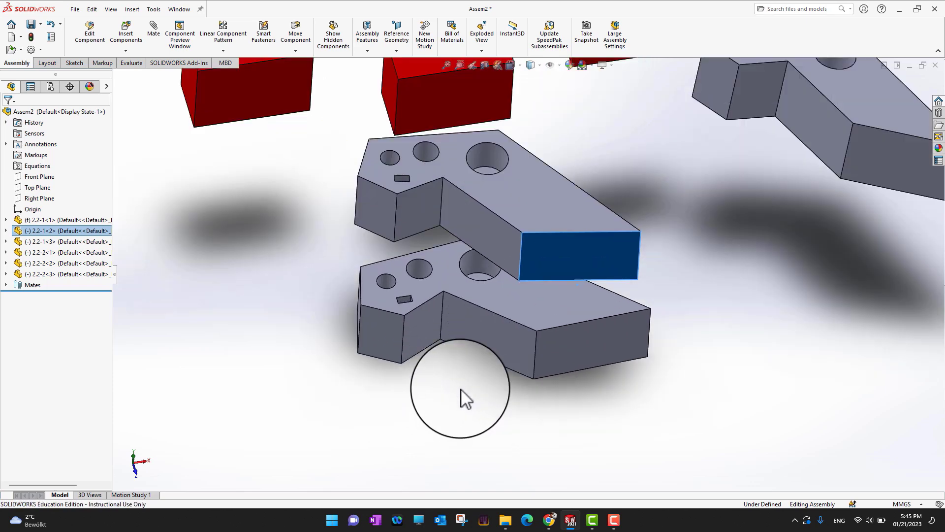
Add a Coincident mate between the matching end faces of the raised 2.2-1 copy and the fixed 2.2-1 part.
drag(594, 239, 495, 183)
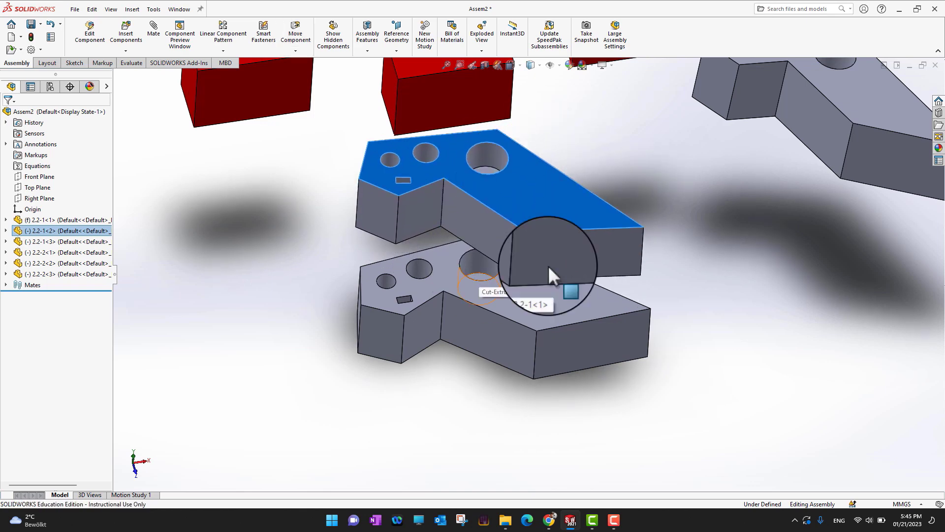
click(725, 250)
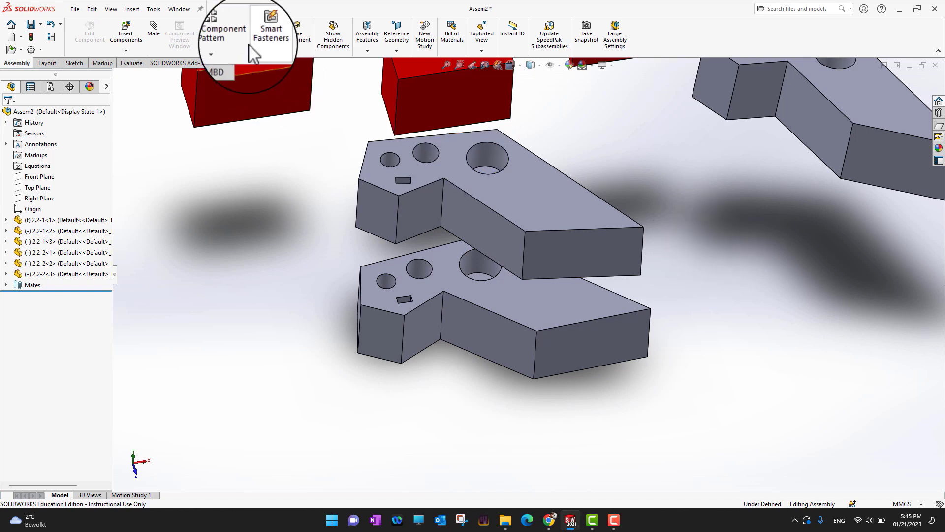
click(153, 34)
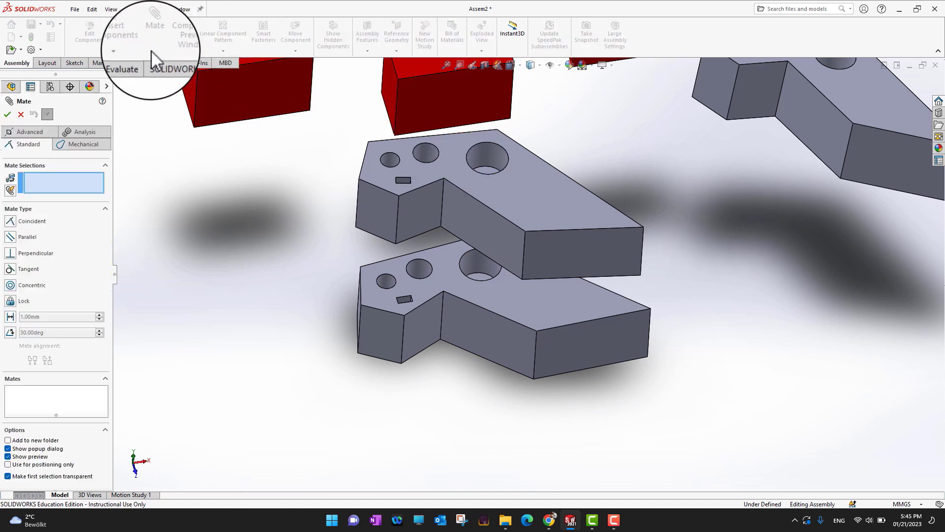
click(569, 252)
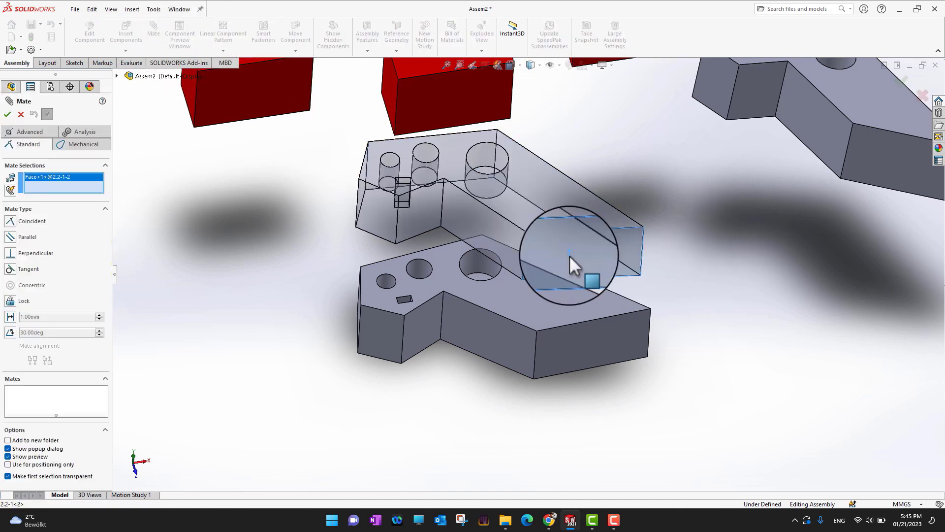
click(583, 338)
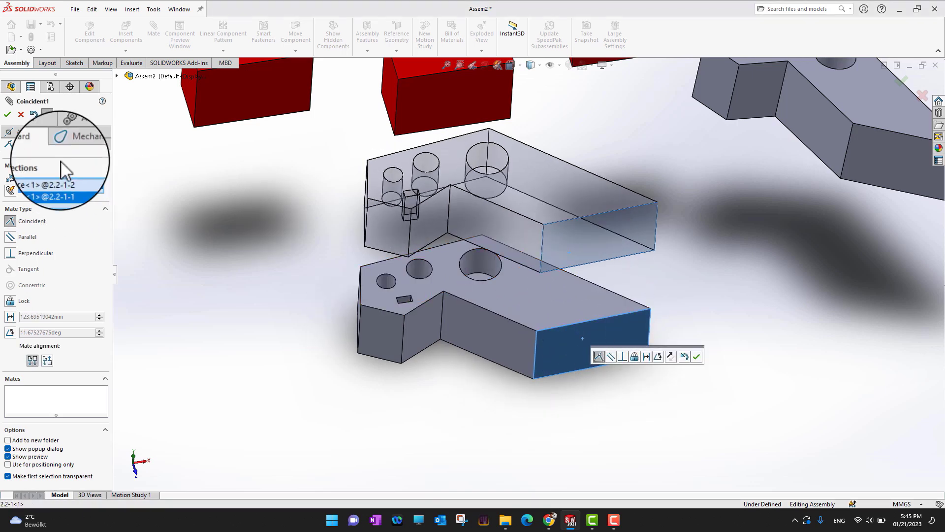
click(10, 114)
click(9, 114)
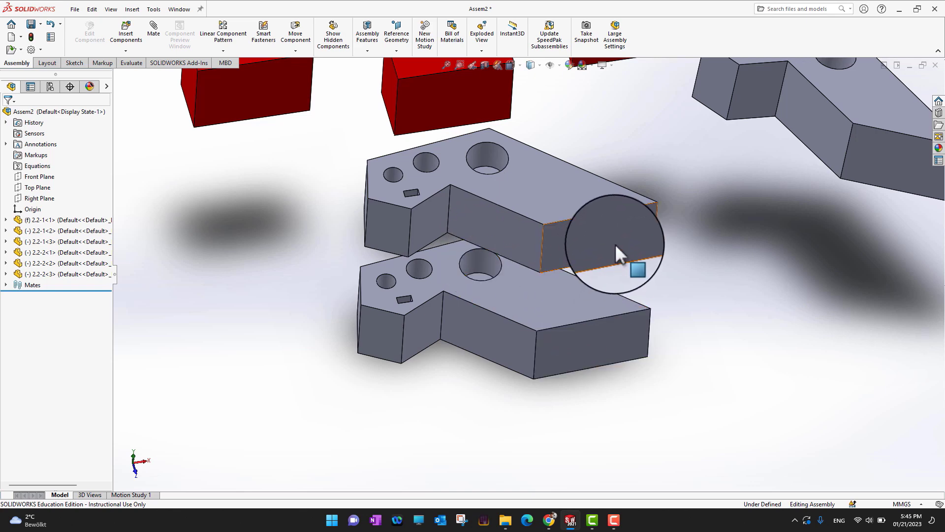
Raise the mated 2.2-1 copy farther along the hole axis to test its remaining freedom, and inspect it from below.
click(571, 254)
drag(571, 253, 596, 255)
click(710, 278)
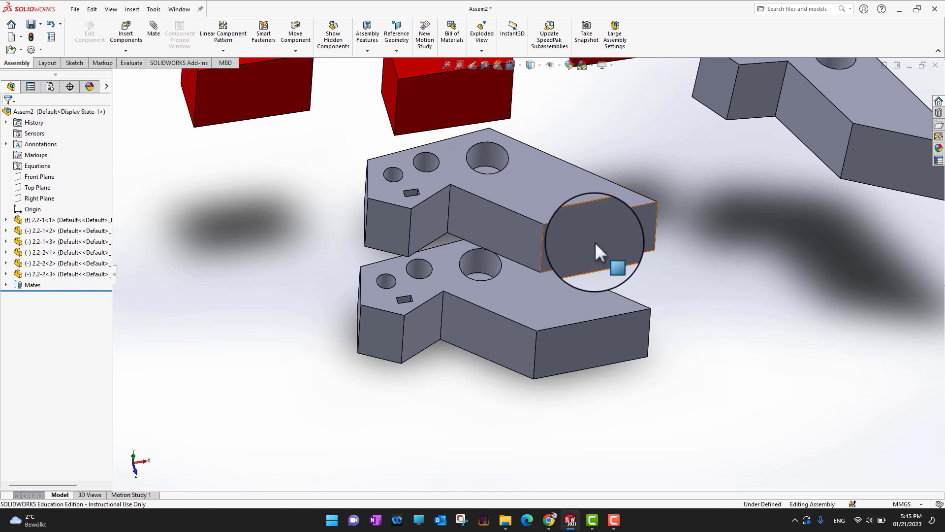
drag(595, 243, 611, 184)
middle_drag(742, 359, 527, 394)
middle_drag(743, 443, 733, 264)
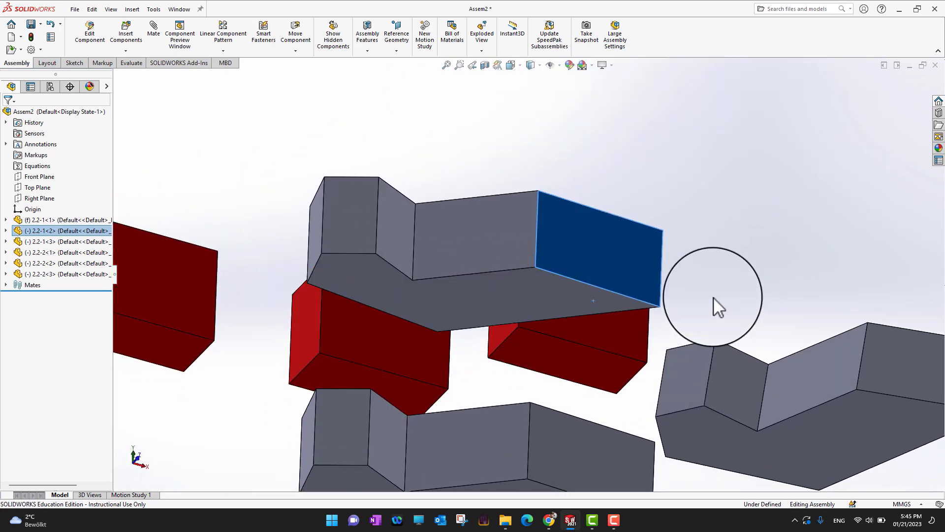
middle_drag(713, 297, 755, 371)
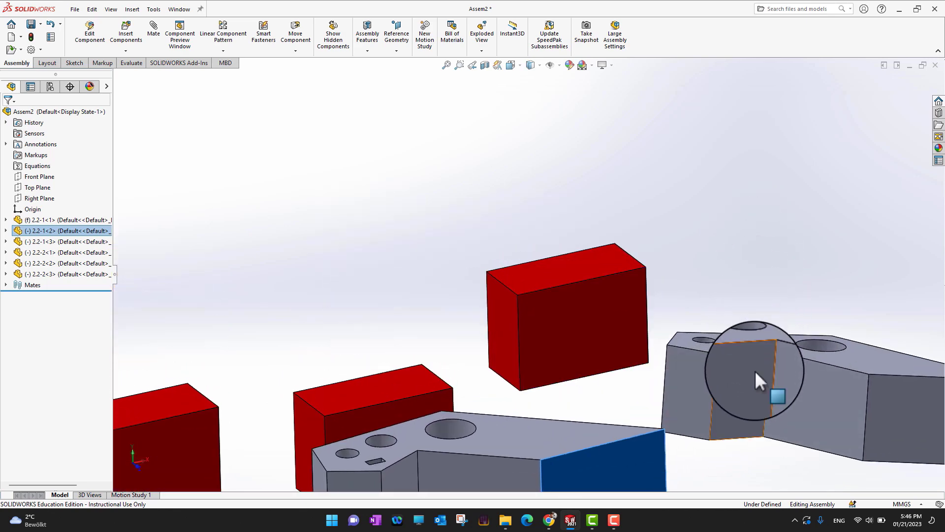
key(f)
mouse_move(678, 425)
middle_down()
mouse_move(693, 350)
mouse_move(686, 435)
middle_up()
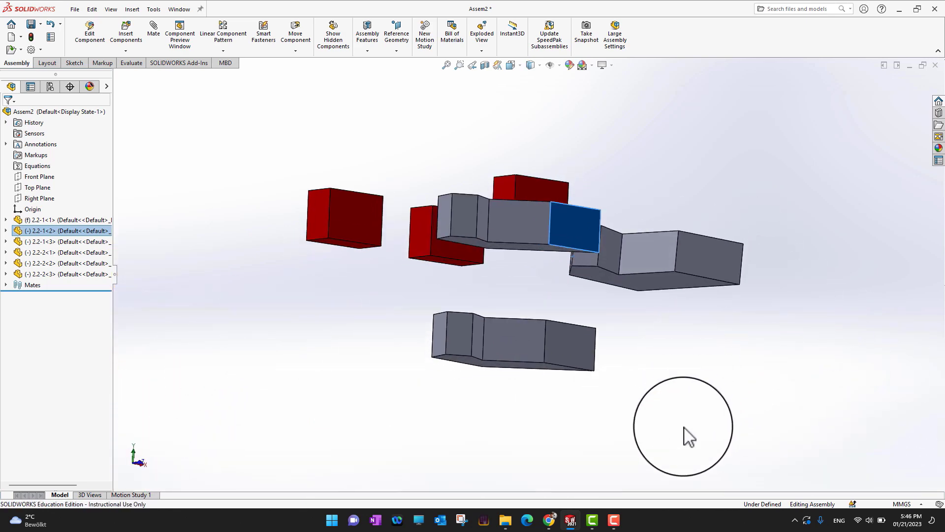
click(684, 423)
middle_drag(681, 365, 665, 429)
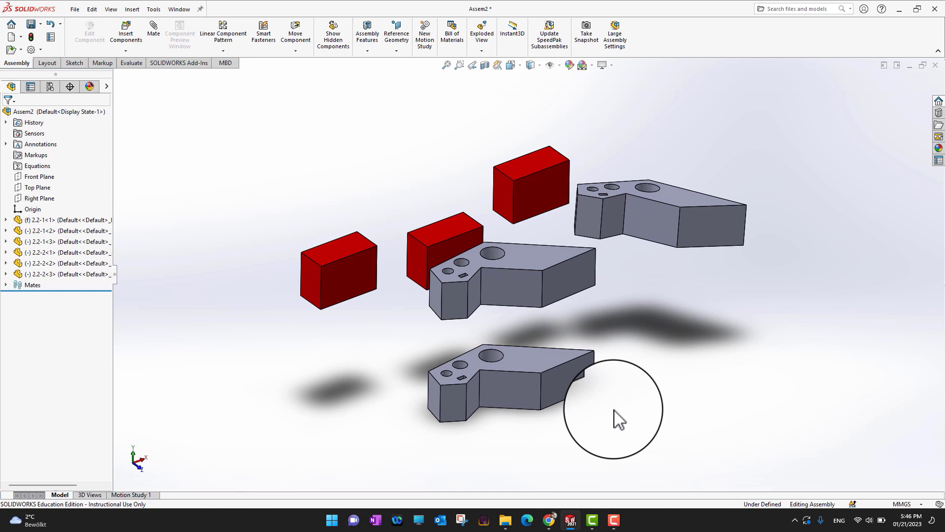
Add a Coincident mate between the fixed 2.2-1 part's top face and the raised copy's bottom face.
click(538, 361)
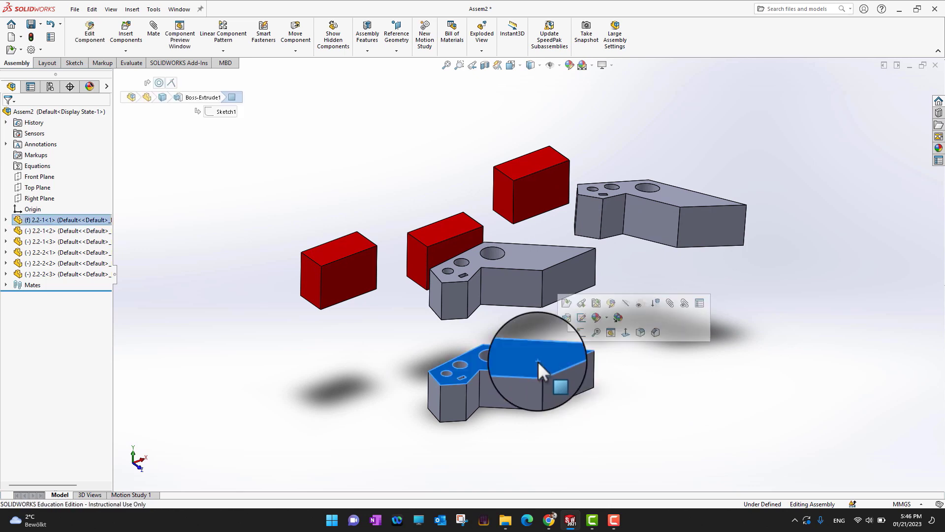
click(669, 305)
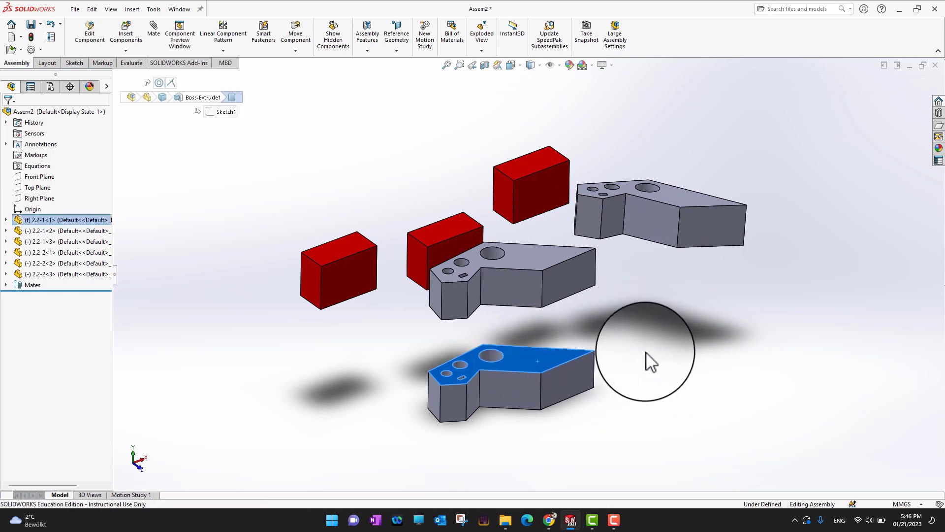
key(m)
middle_drag(672, 358, 669, 275)
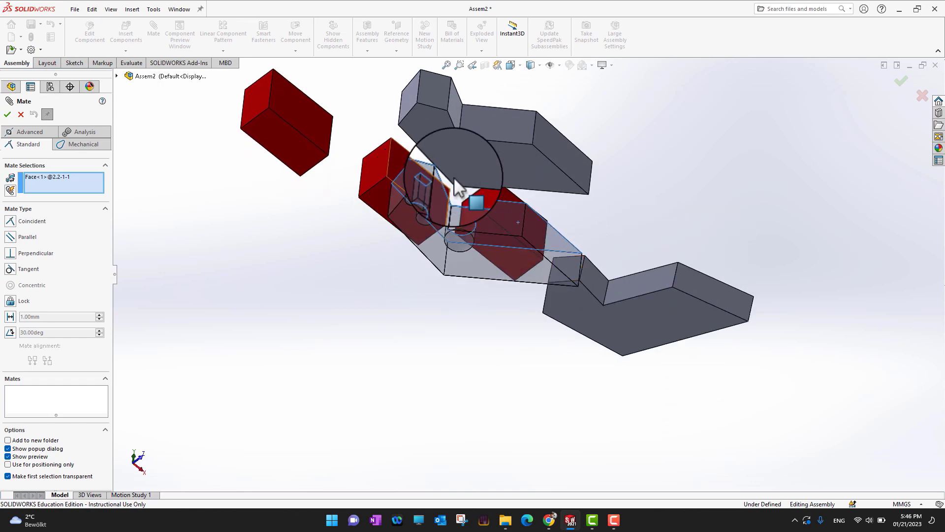
click(529, 168)
middle_drag(680, 190, 529, 358)
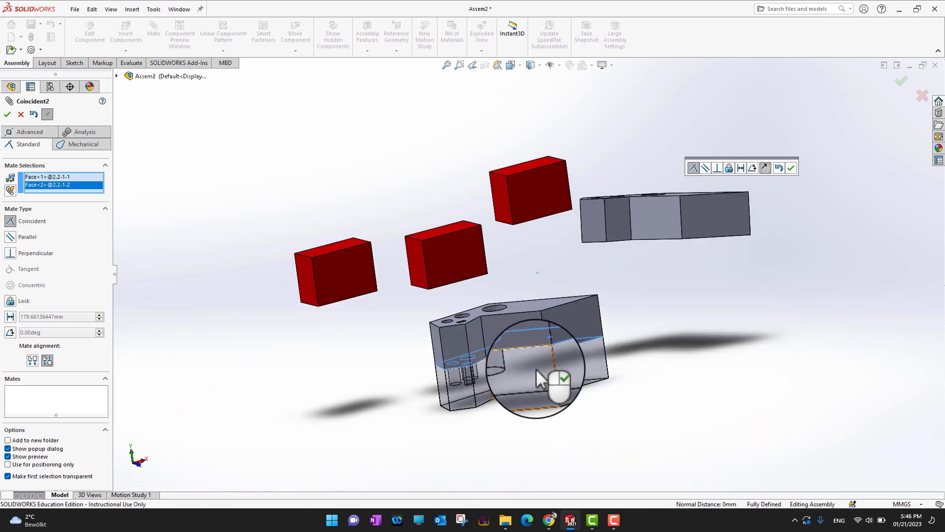
click(7, 115)
click(7, 114)
Try to move the stacked 2.2-1 copy to check whether any freedom of movement remains.
middle_drag(582, 437, 513, 448)
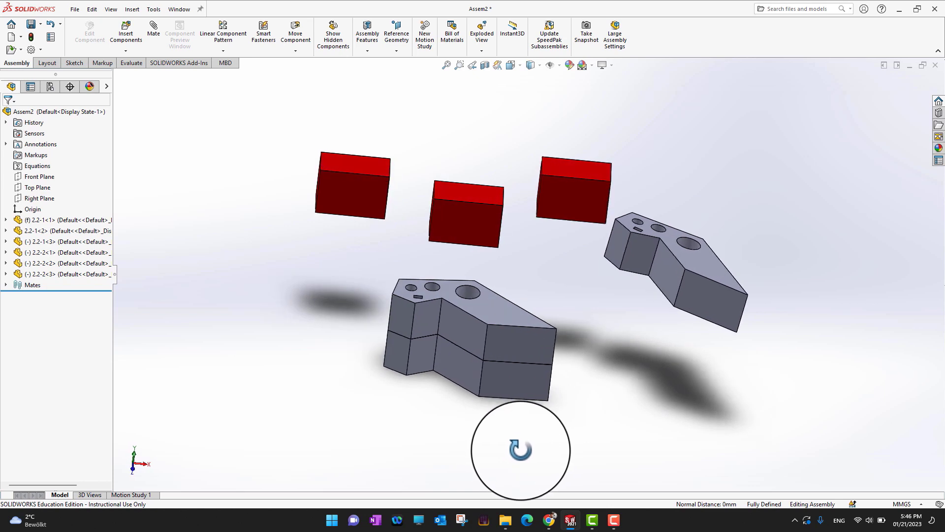
click(513, 341)
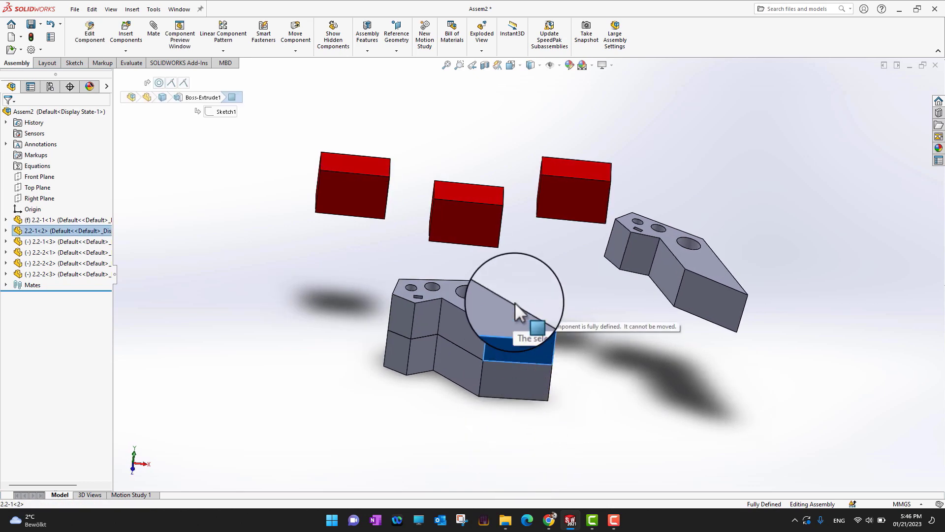
click(559, 428)
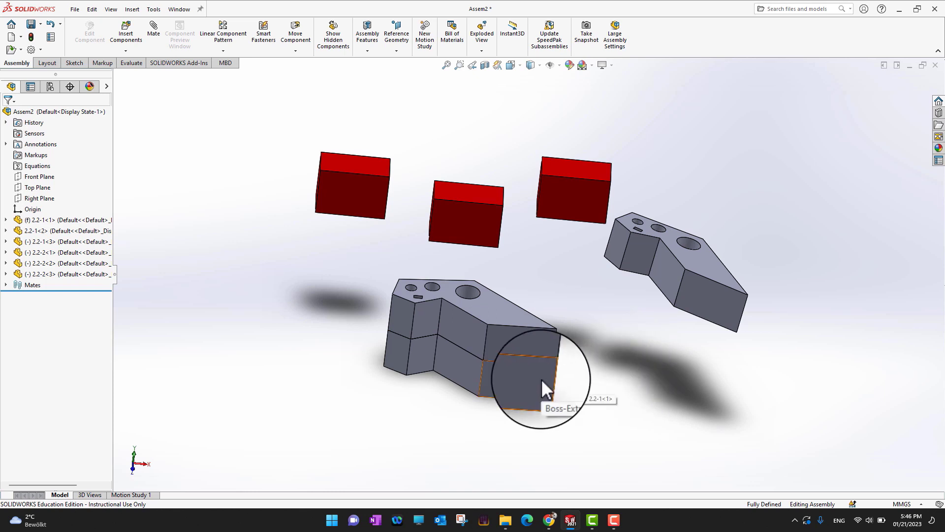
middle_drag(573, 350, 609, 344)
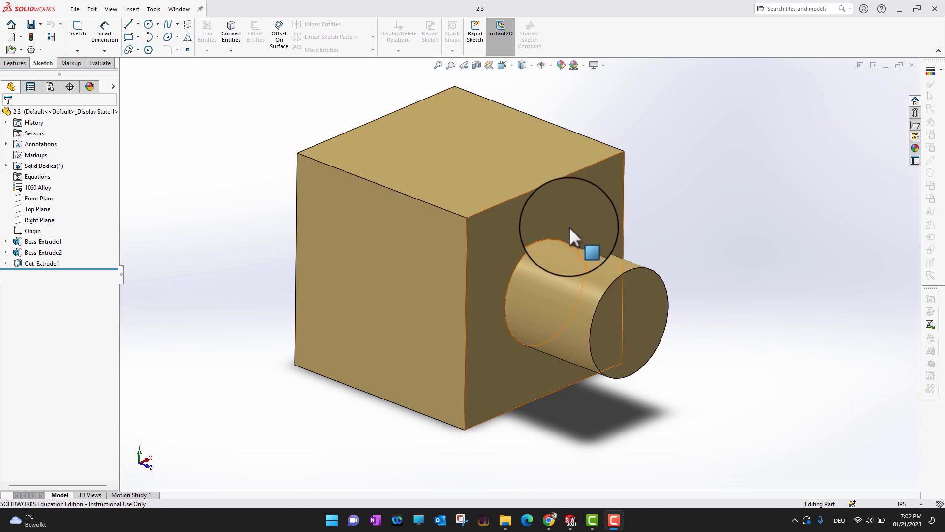
Create a new drawing document from part 2.3 using the standard A3 (ISO) sheet size.
click(75, 9)
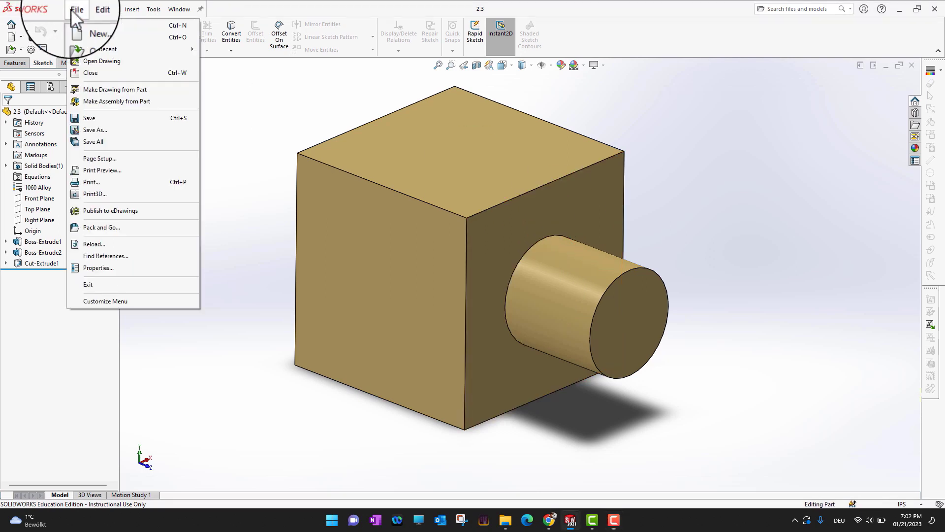
click(100, 89)
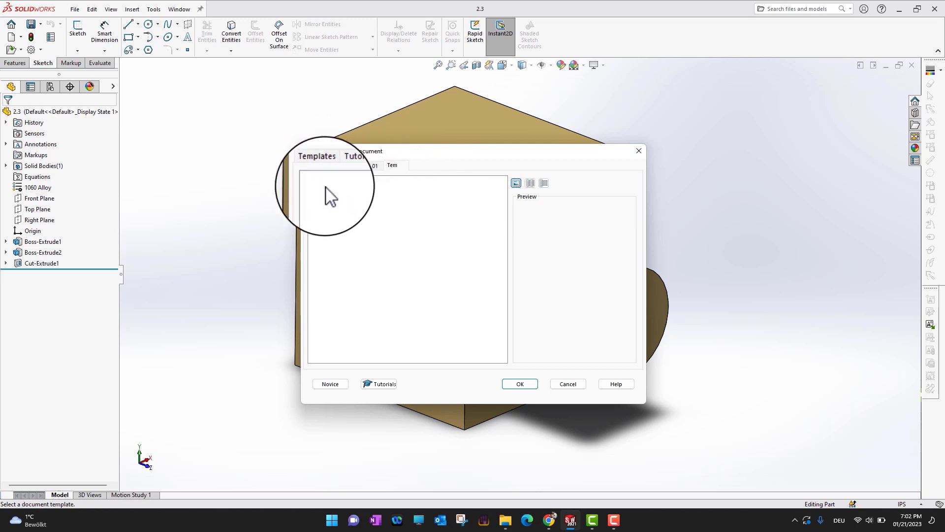
click(329, 387)
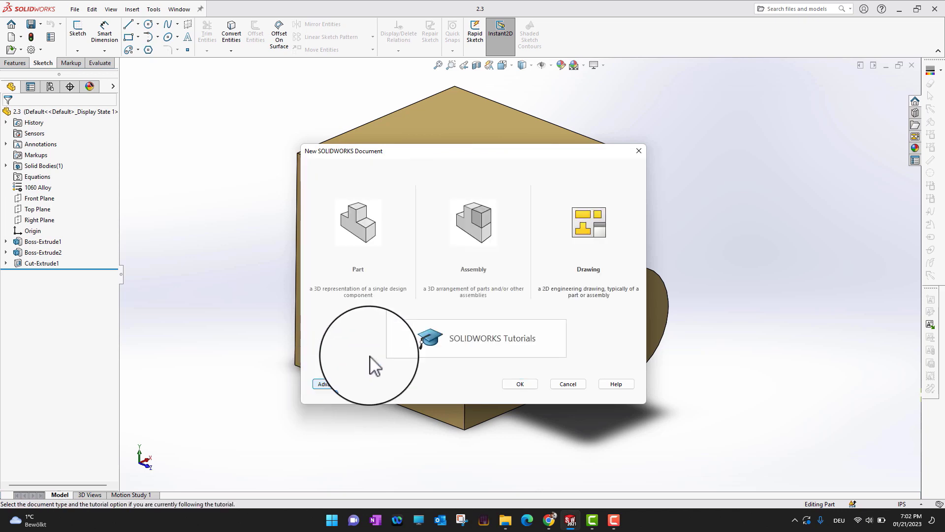
click(593, 241)
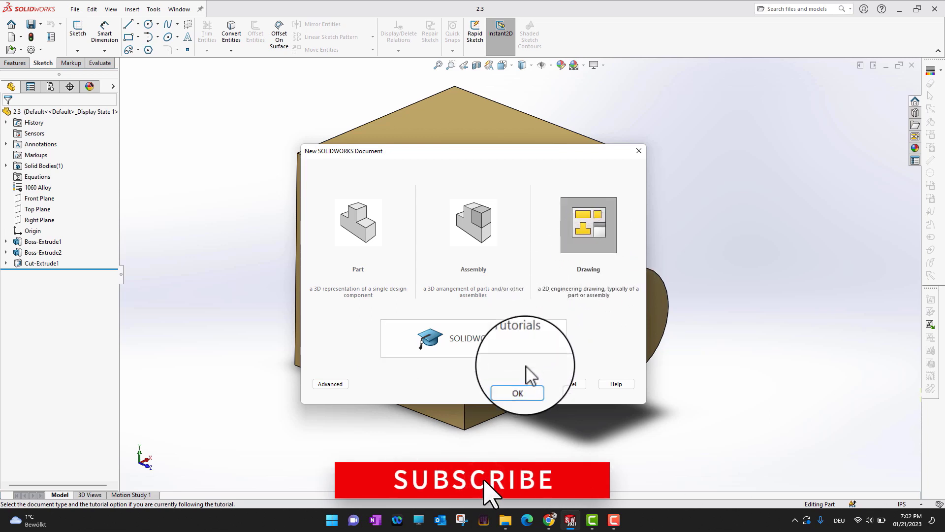
click(520, 384)
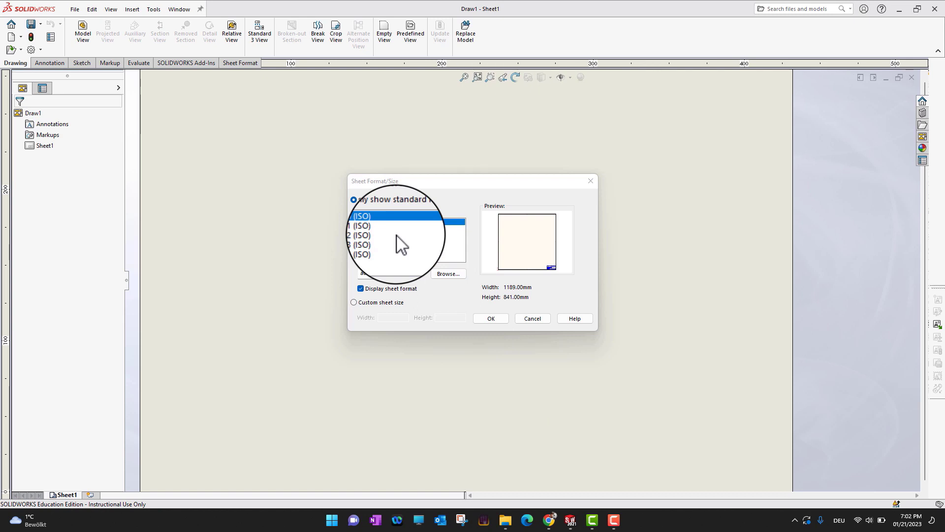
click(369, 241)
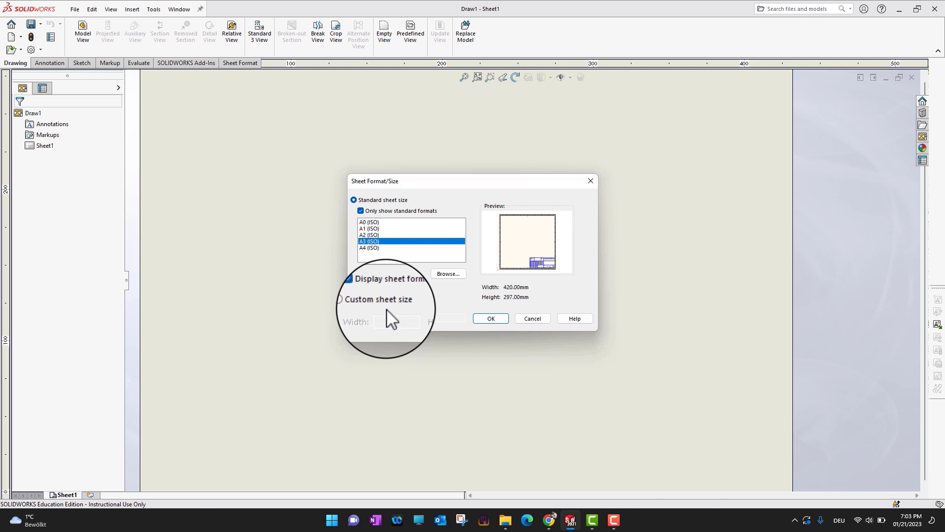
click(483, 321)
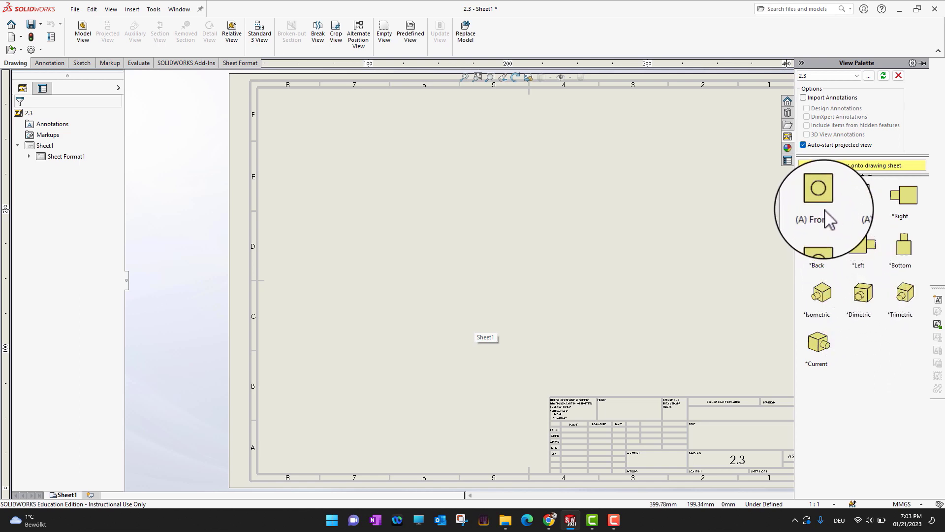
Place the front view of part 2.3 on the sheet and project the right, isometric and top views from it.
drag(821, 212, 436, 219)
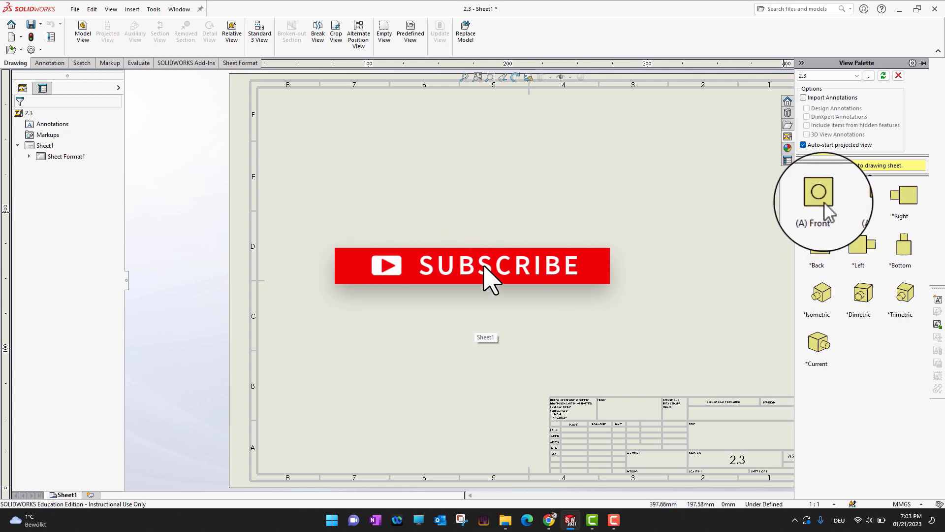
mouse_move(823, 202)
mouse_down()
mouse_move(695, 221)
mouse_move(449, 285)
mouse_move(327, 285)
mouse_move(414, 286)
mouse_up()
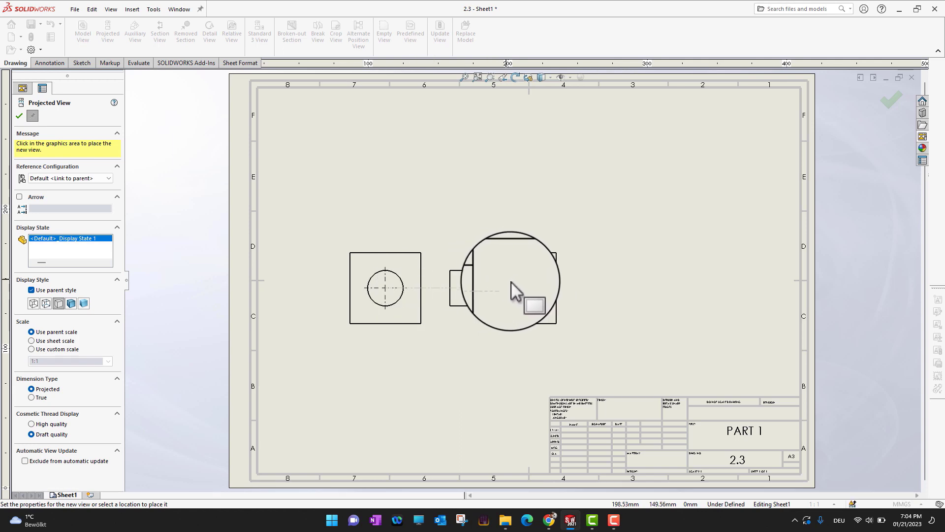
click(551, 286)
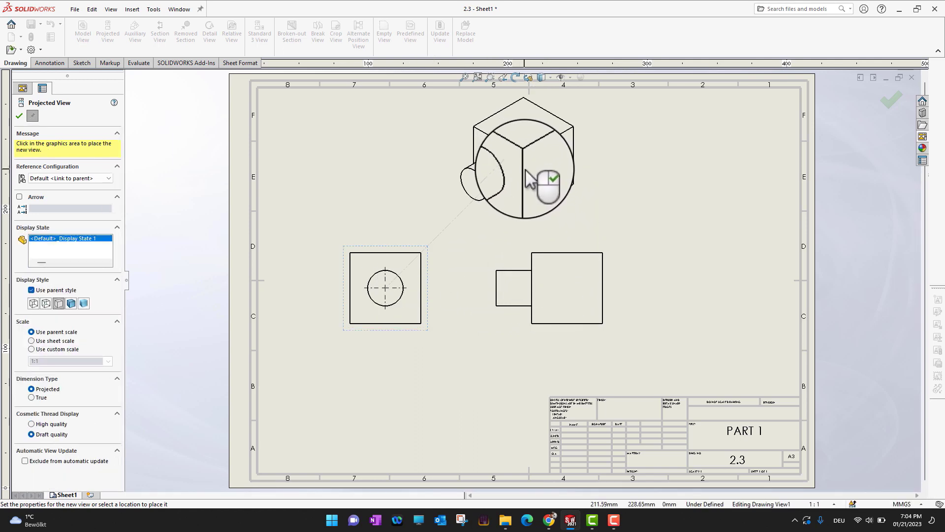
click(526, 182)
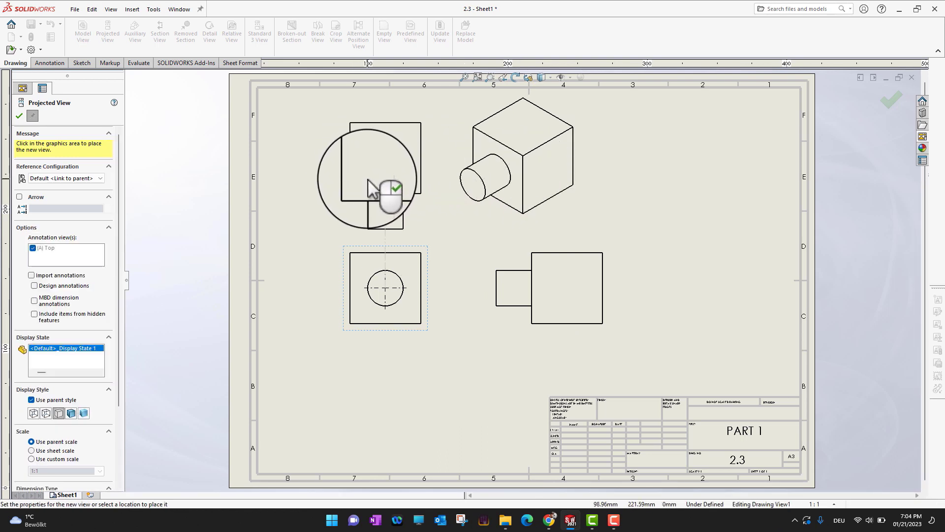
click(381, 152)
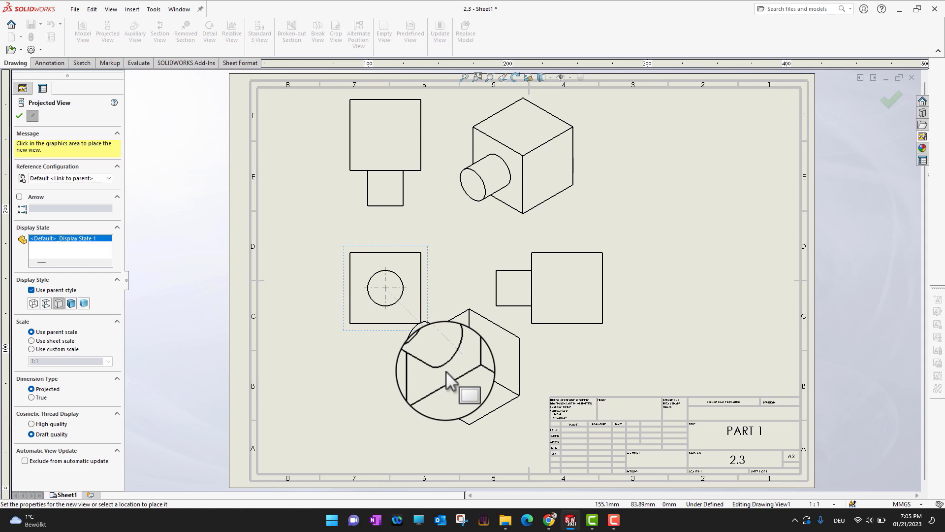
key(Escape)
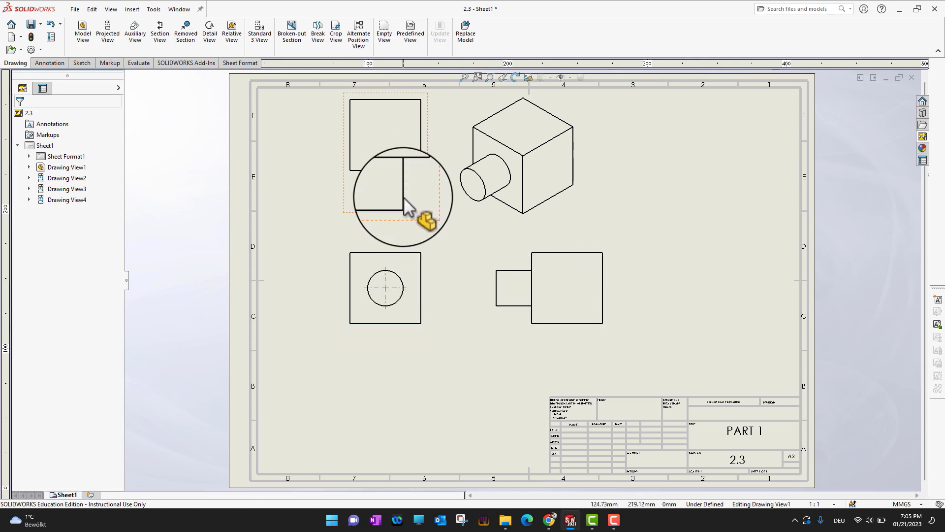
Move the front view down and to the left, and try the Shaded With Edges display style before returning to Hidden Lines Removed.
mouse_move(399, 331)
mouse_down()
mouse_move(418, 333)
mouse_move(382, 342)
mouse_move(395, 376)
mouse_move(390, 328)
mouse_move(369, 353)
mouse_move(363, 407)
mouse_move(430, 422)
mouse_move(353, 397)
mouse_move(424, 399)
mouse_move(359, 395)
mouse_move(341, 347)
mouse_move(388, 414)
mouse_move(375, 322)
mouse_move(393, 371)
mouse_move(372, 374)
mouse_up()
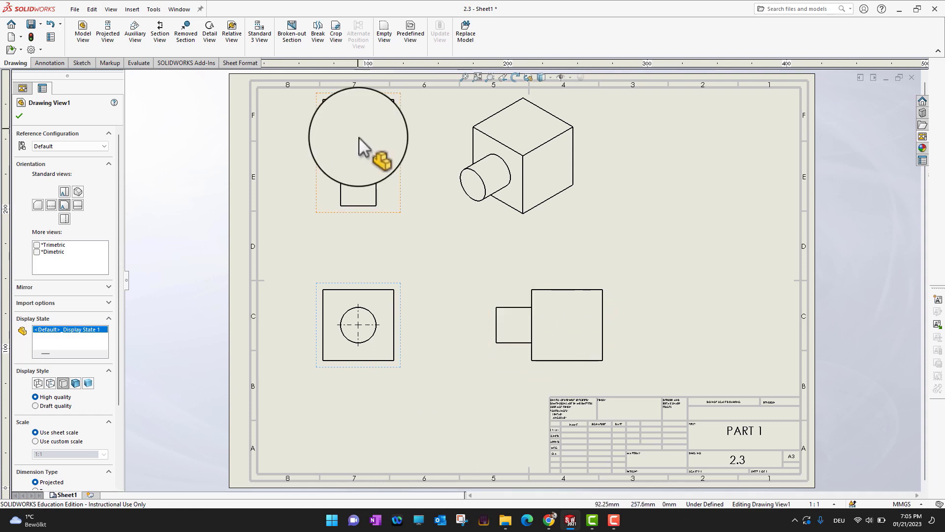
click(75, 383)
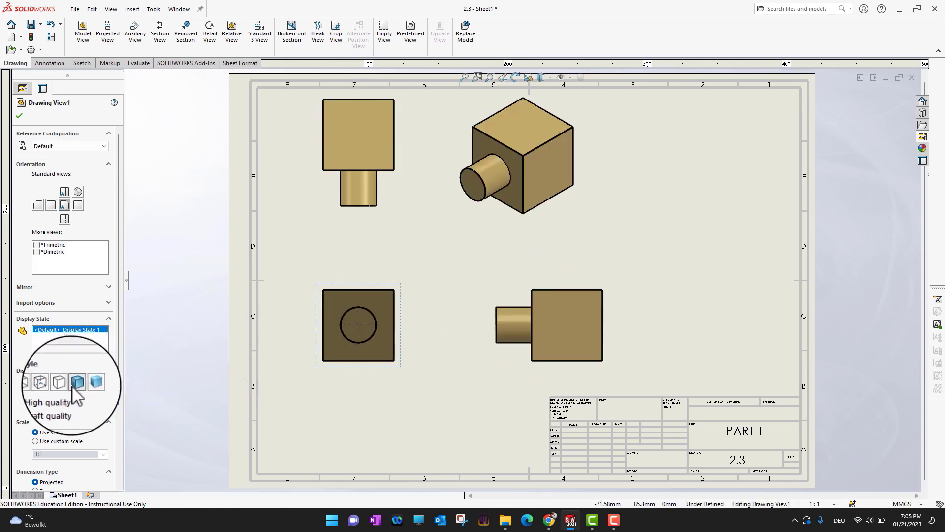
click(62, 383)
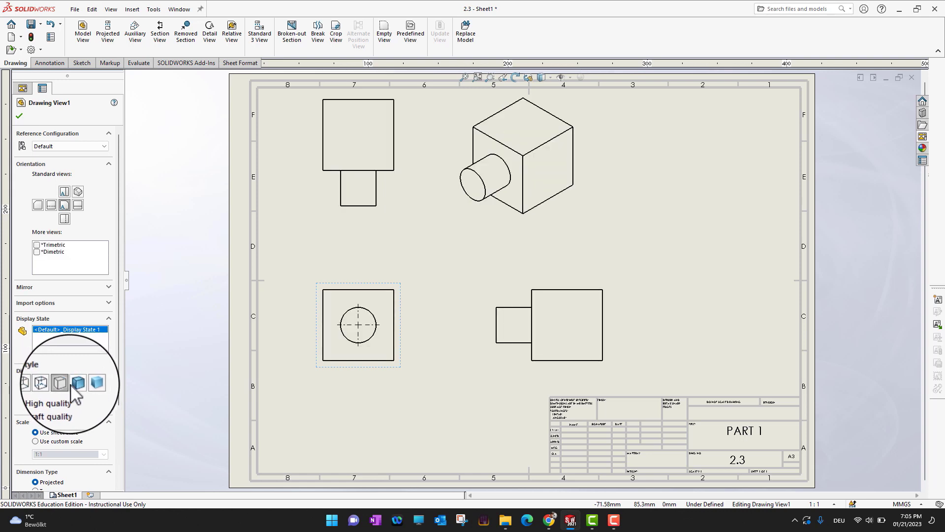
Try the Shaded With Edges display style on the front view again and return it to Hidden Lines Removed.
click(76, 383)
click(62, 384)
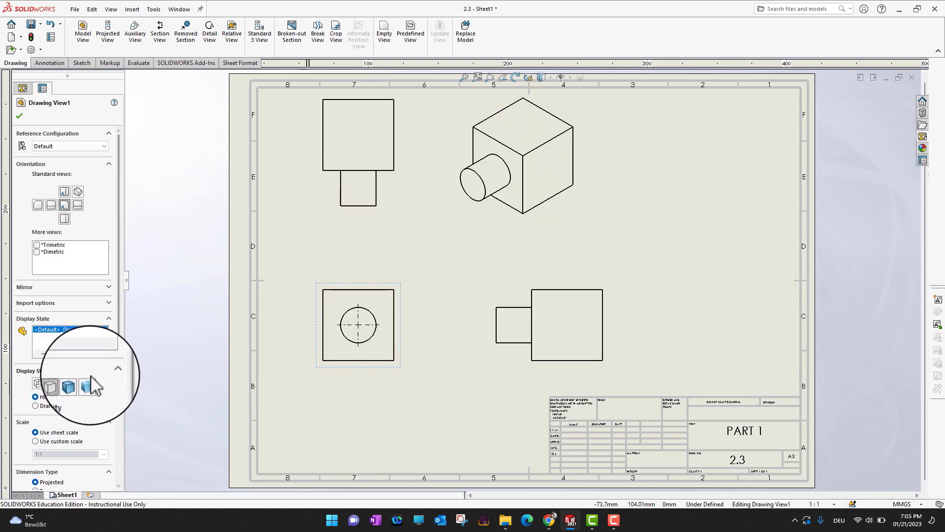
click(77, 383)
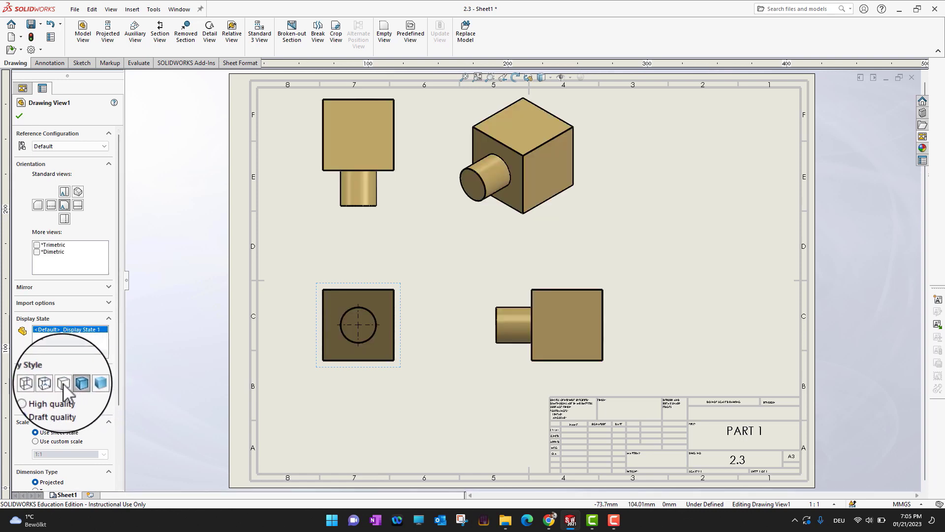
click(63, 383)
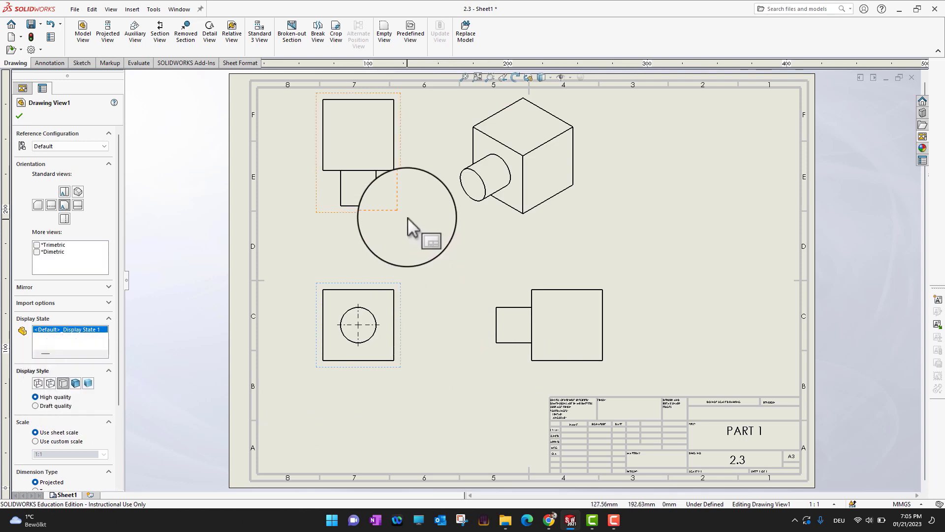
Stop the isometric view from using the parent style and set its display style to Shaded With Edges.
click(577, 226)
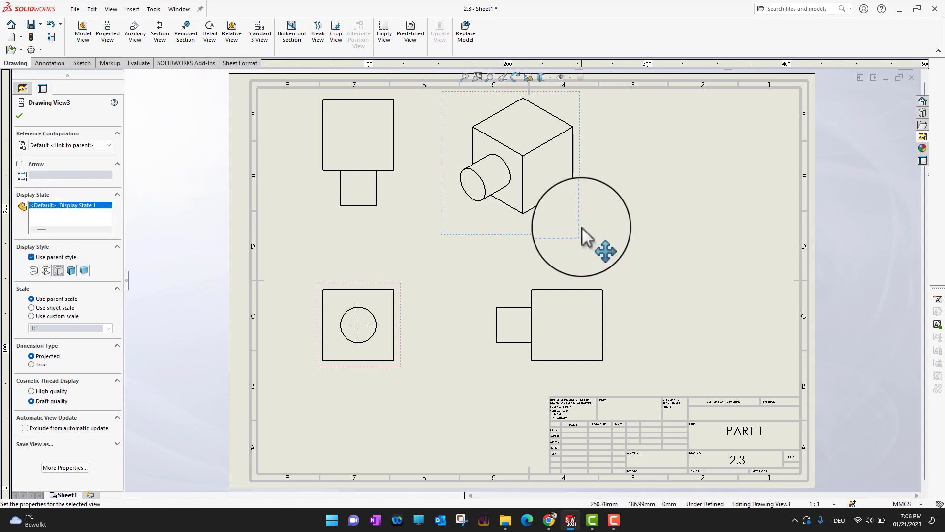
click(39, 256)
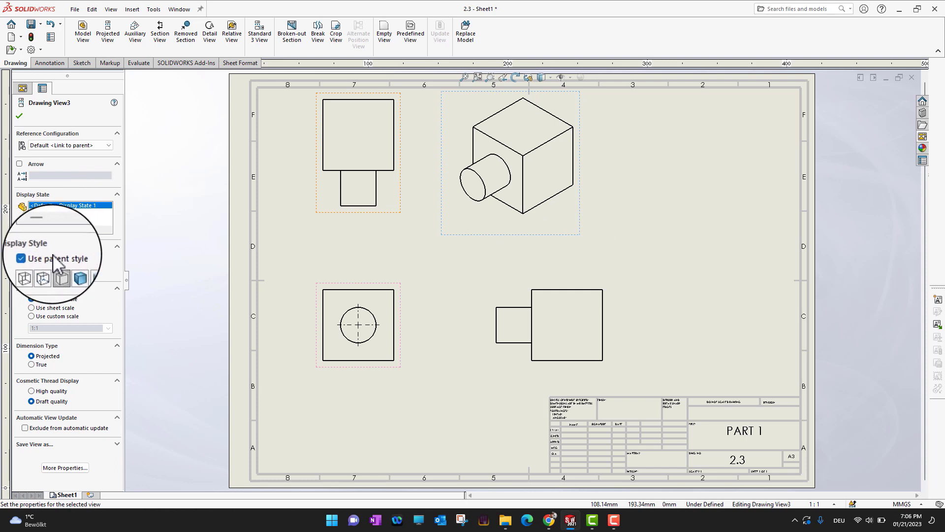
click(72, 270)
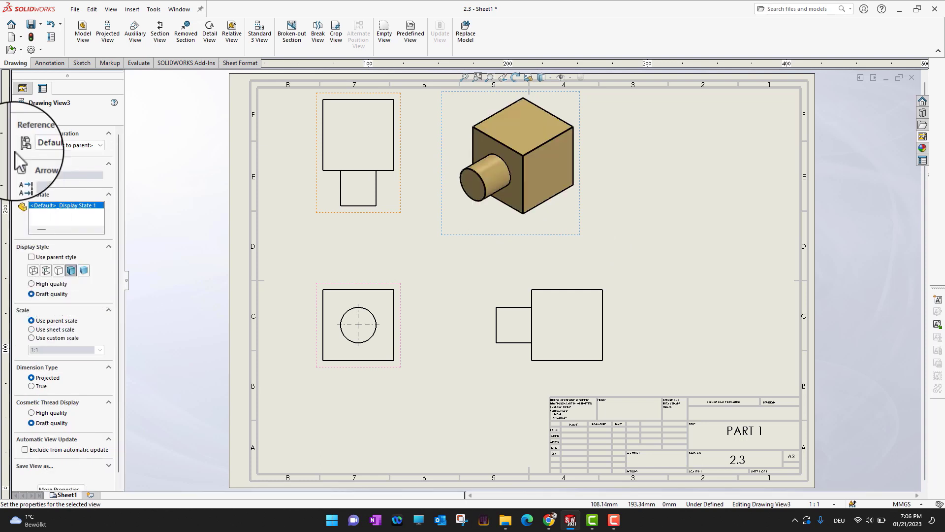
click(19, 116)
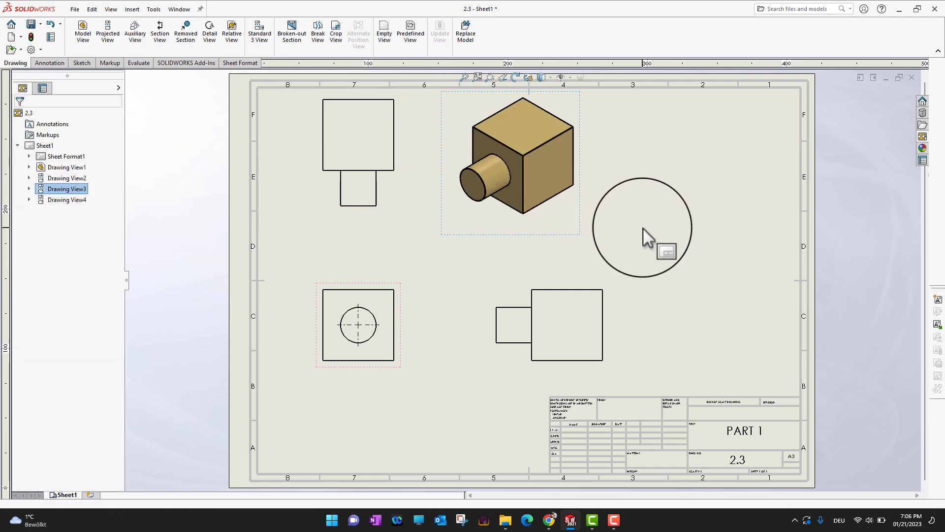
Reposition the top view and the front view slightly lower on the sheet.
click(643, 228)
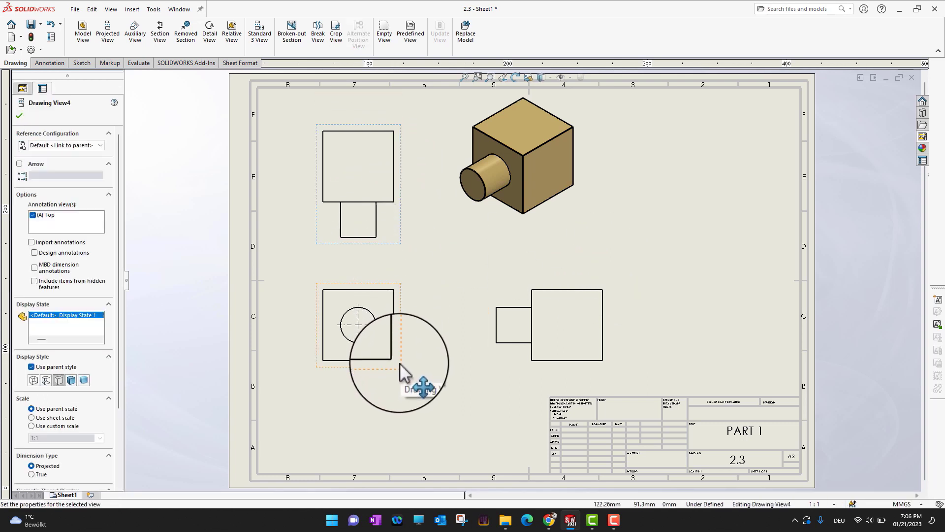
drag(400, 363, 401, 379)
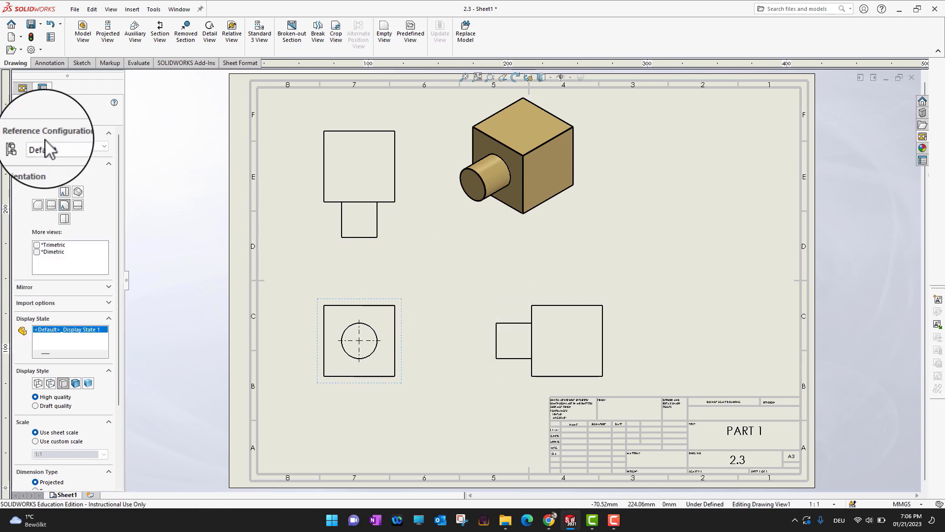
click(22, 88)
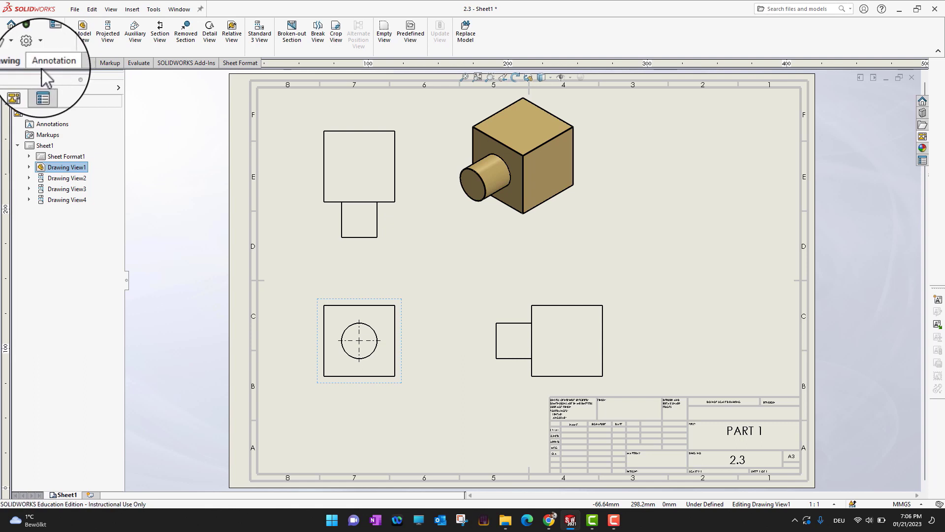
Add a Smart Dimension for the width of the square in the front view, placed above it.
click(47, 63)
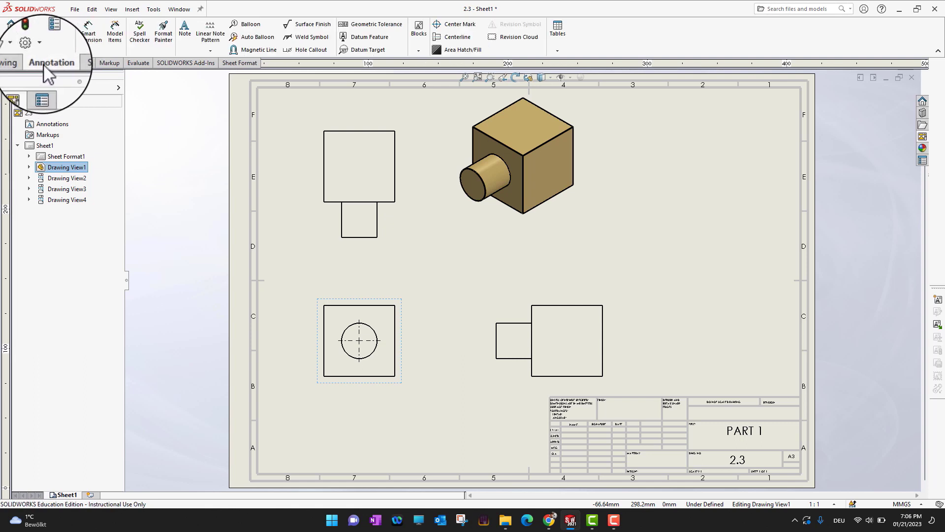
click(91, 37)
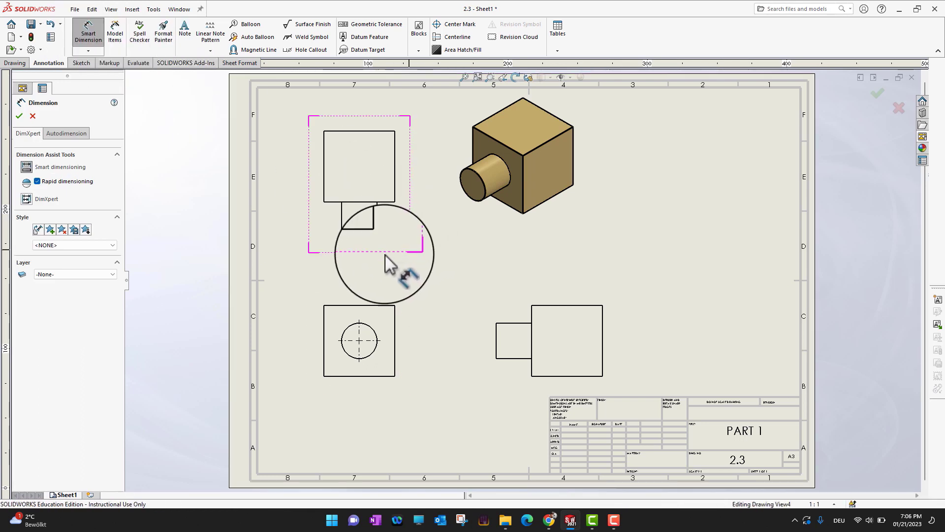
scroll(365, 285, down, 3)
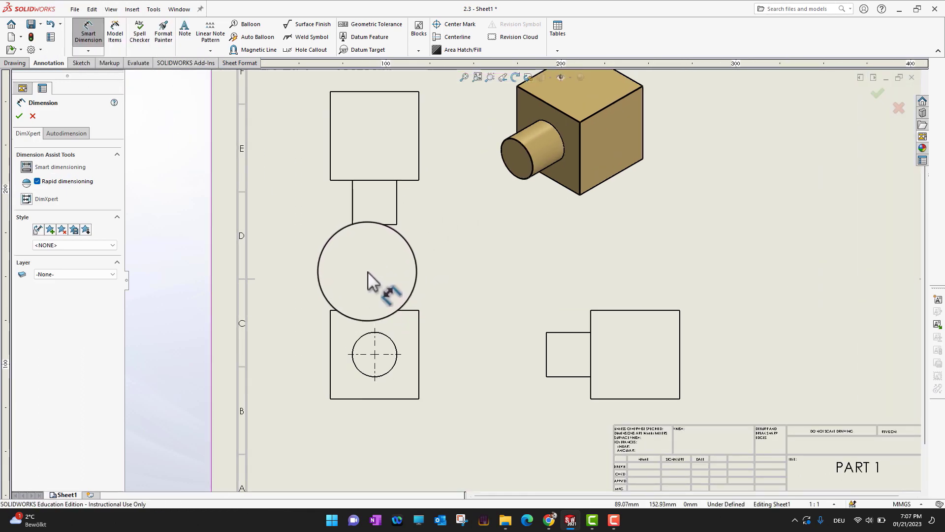
scroll(369, 276, down, 3)
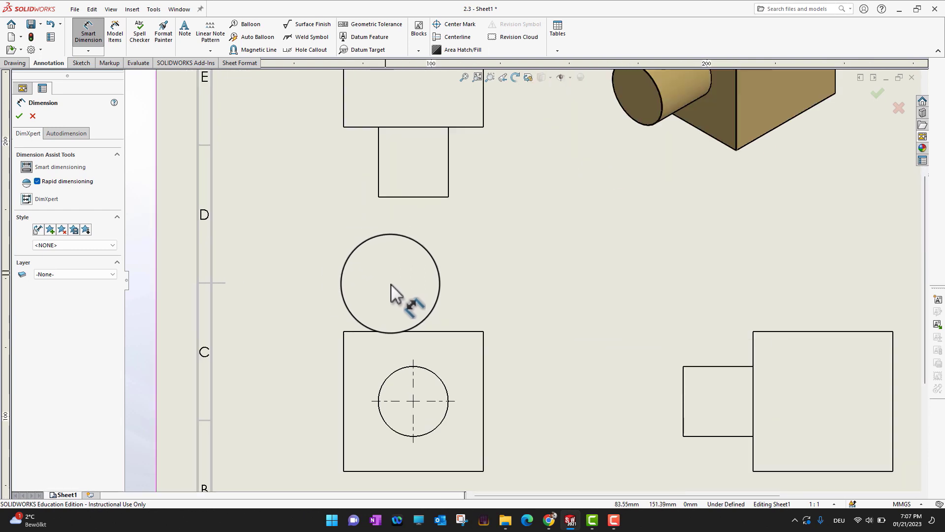
click(347, 401)
click(485, 391)
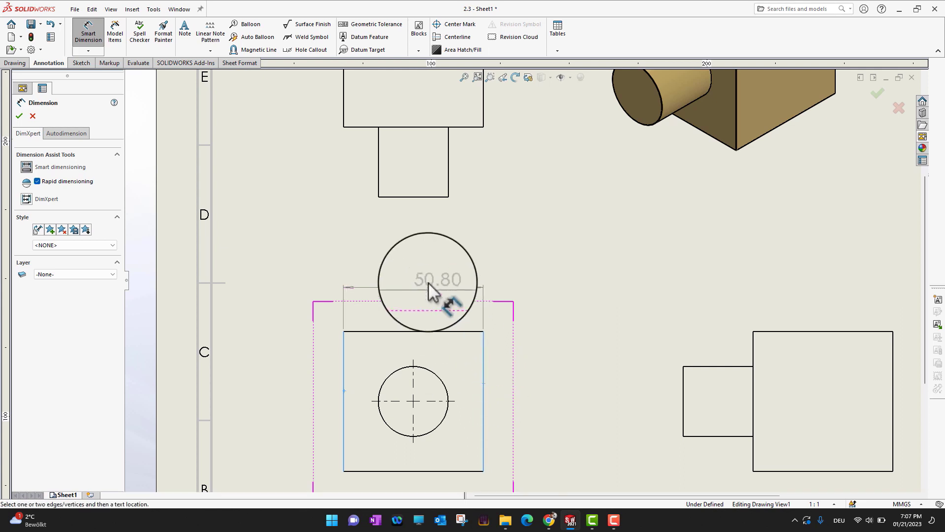
click(420, 275)
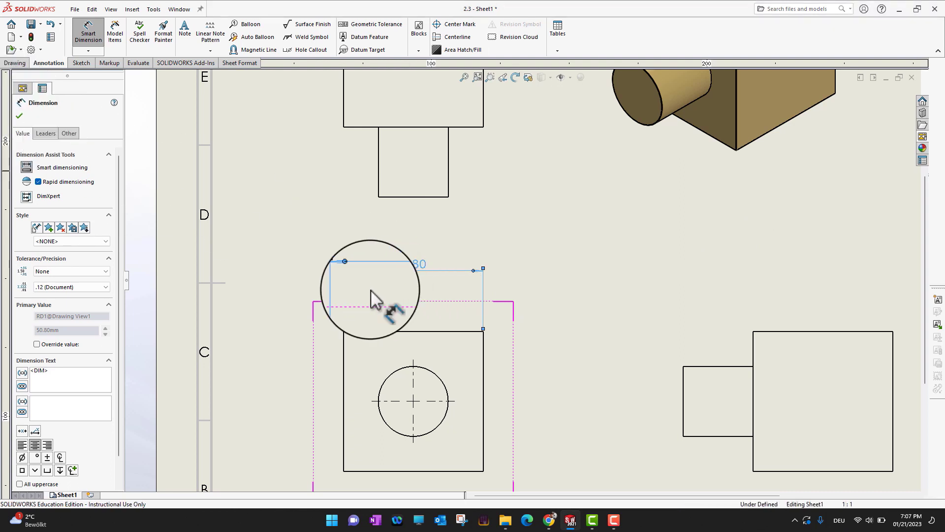
Dimension the height of the square in the front view, placing the dimension to its right.
click(426, 332)
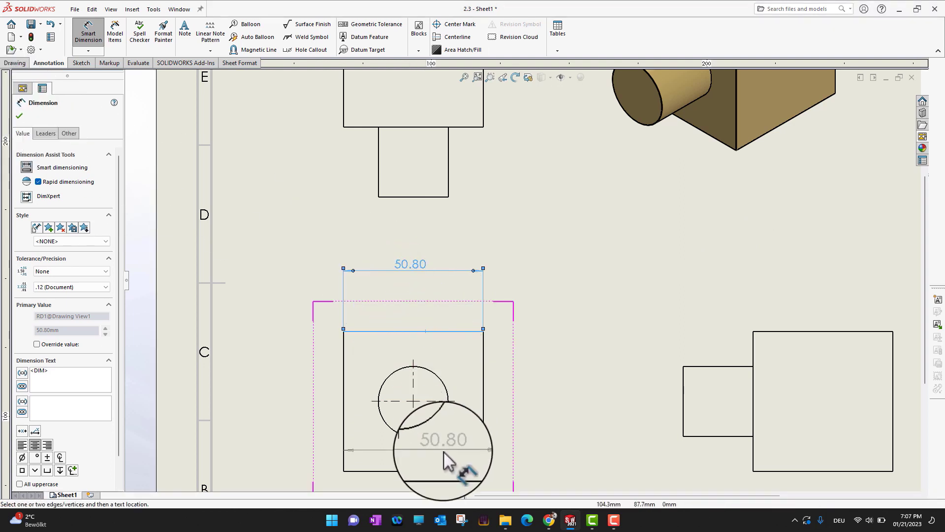
click(439, 470)
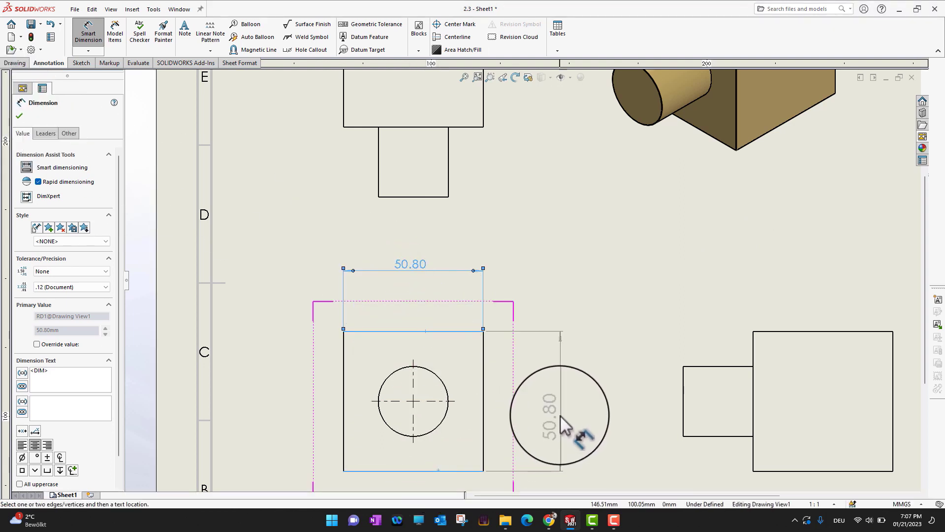
click(544, 409)
Dimension the part's overall length and the cube's length in the right view, stacking both dimensions above it.
key(z)
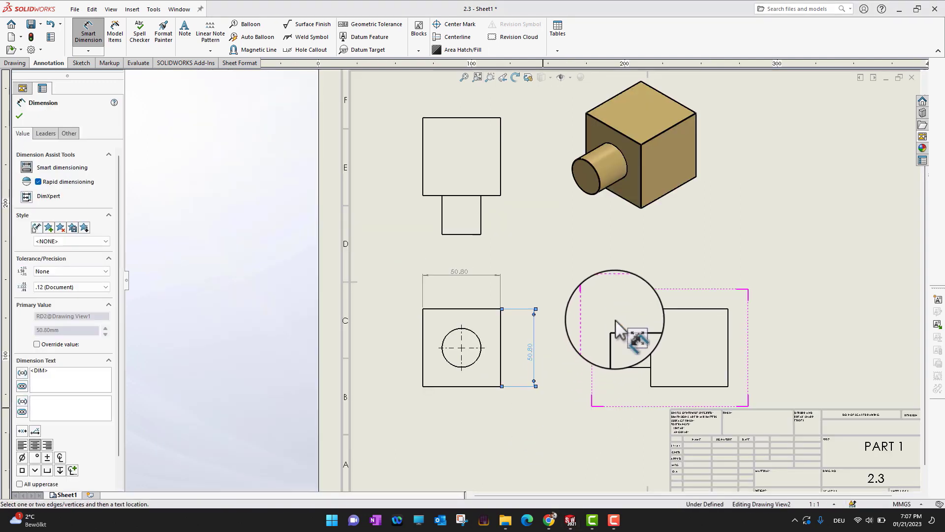
click(613, 347)
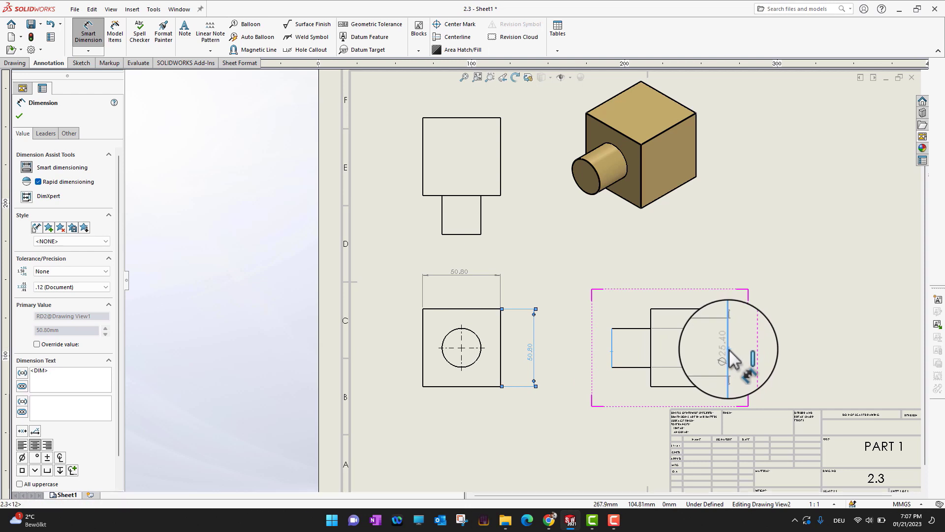
click(728, 354)
click(678, 268)
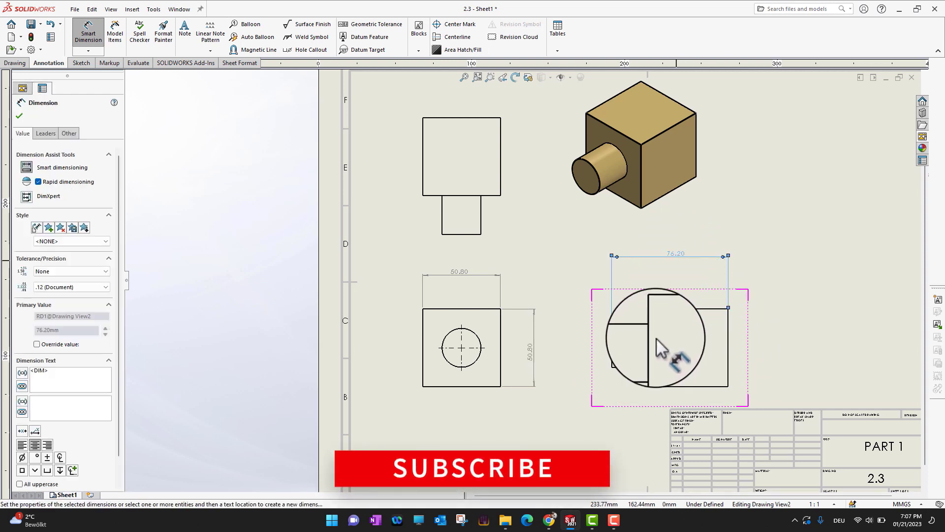
click(728, 348)
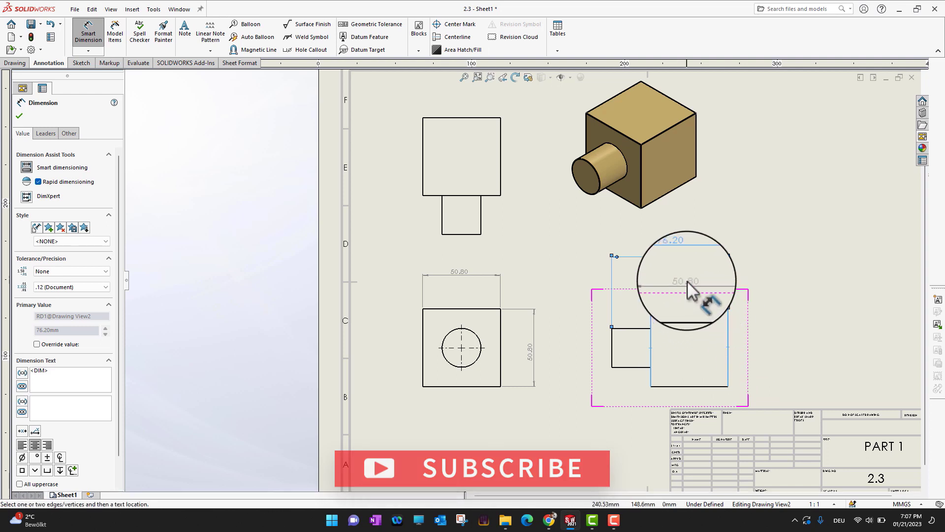
click(687, 276)
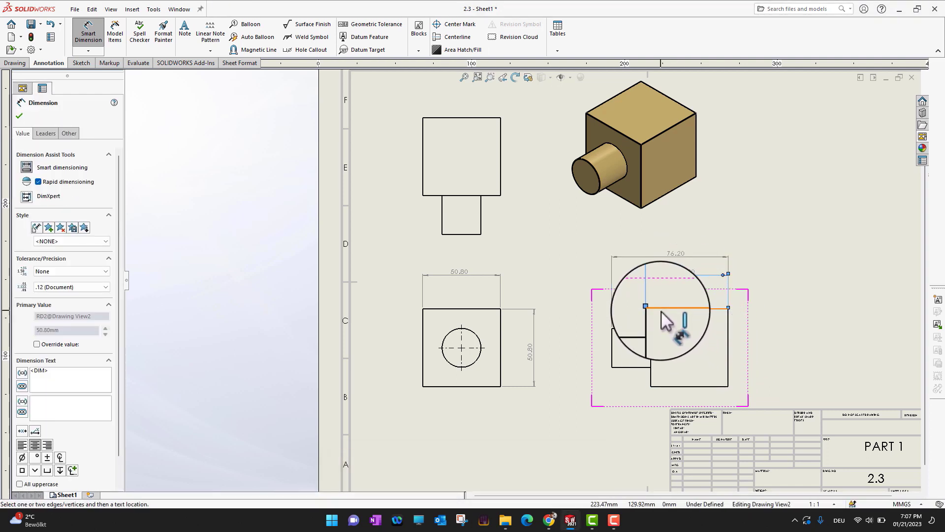
Dimension the vertical offset between the lower edges of the cylinder and the cube in the right view.
click(662, 386)
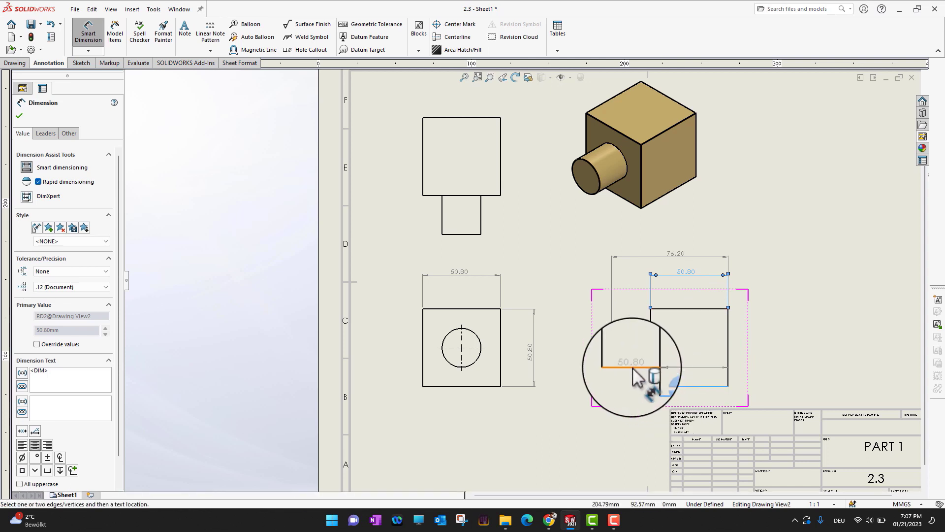
click(631, 367)
click(599, 382)
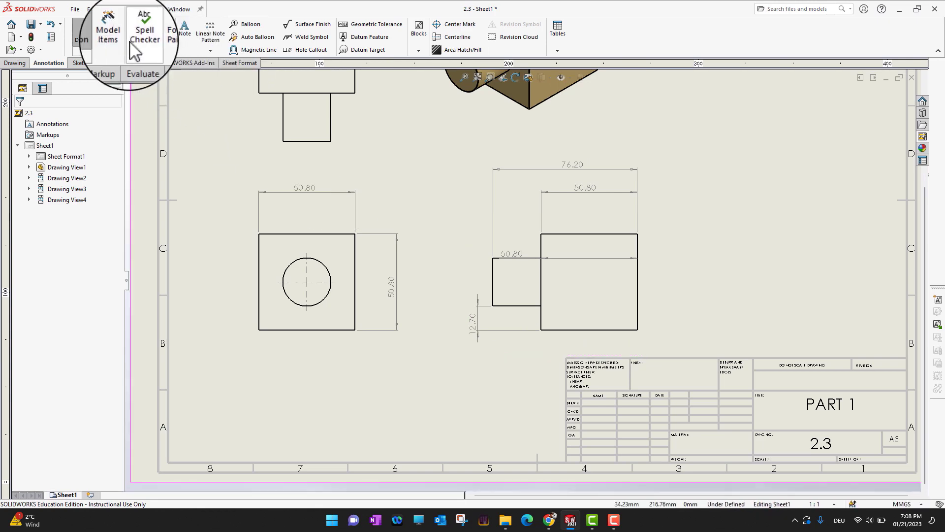
Dimension the cube's height in the right view, placing the dimension to its right, and end dimensioning.
scroll(522, 280, up, 2)
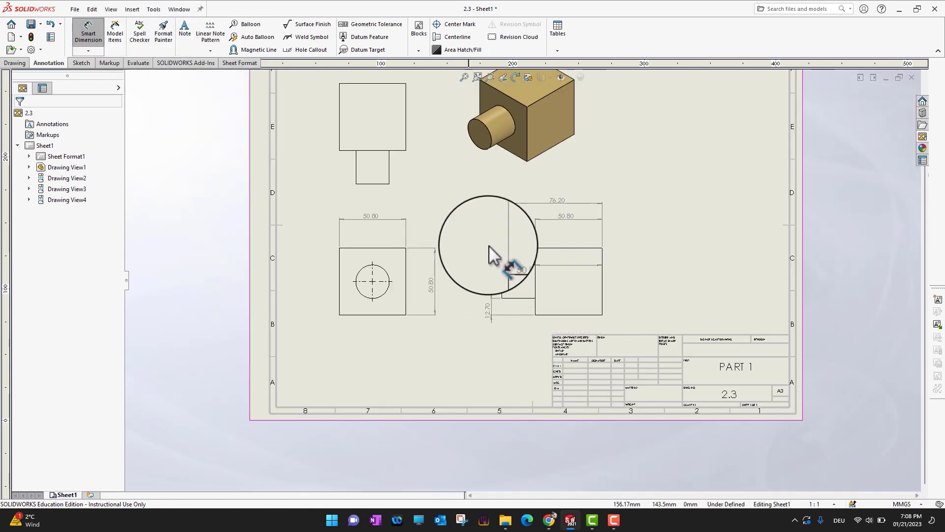
click(101, 42)
scroll(537, 273, down, 4)
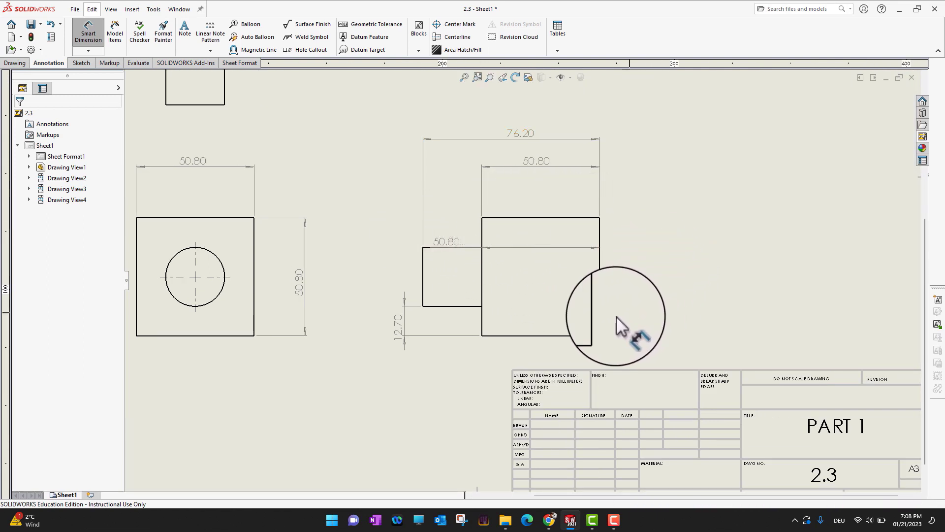
click(580, 336)
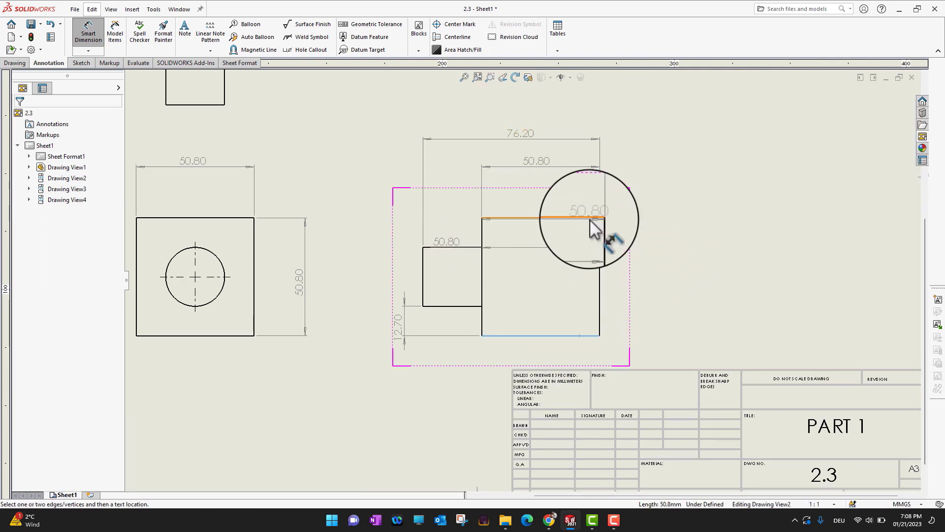
click(589, 218)
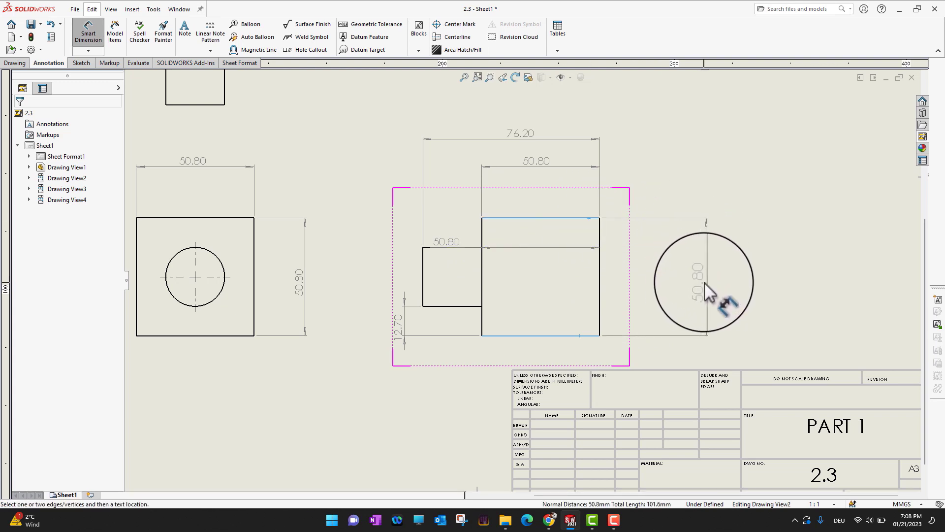
key(Escape)
key(f)
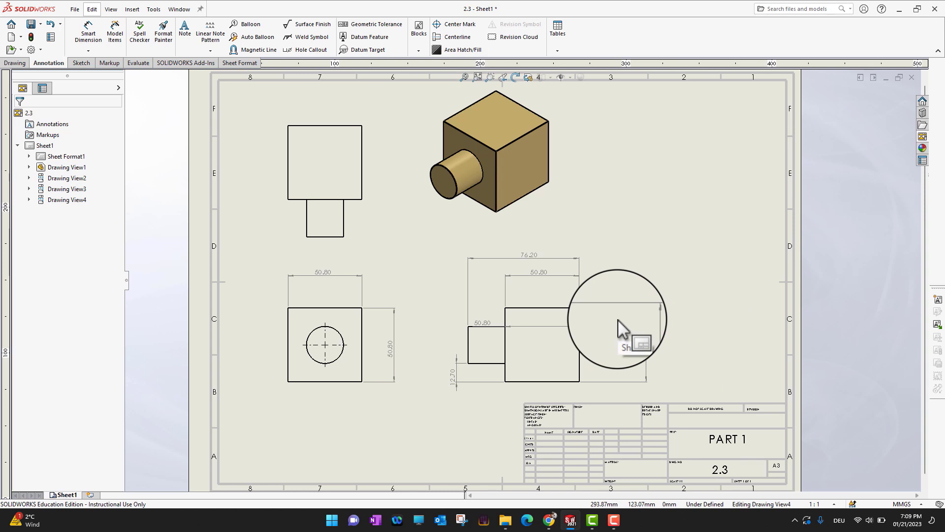
click(618, 320)
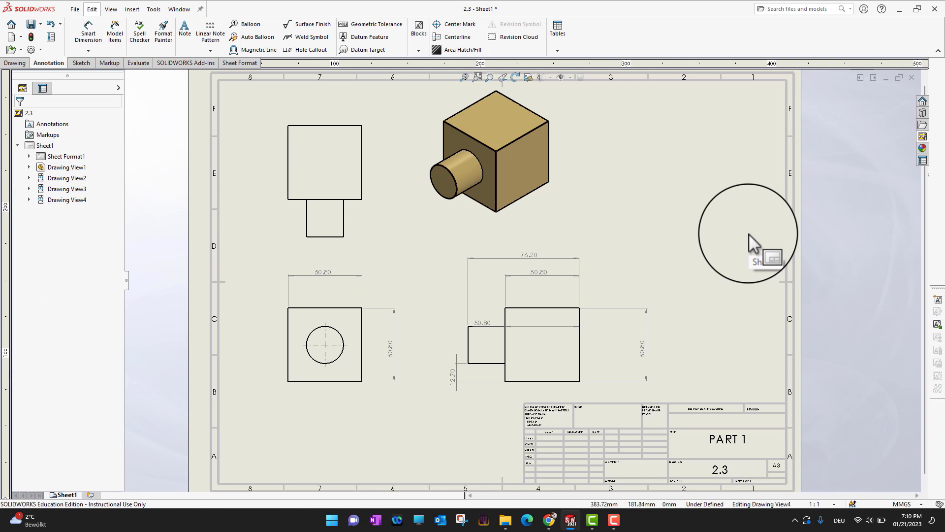
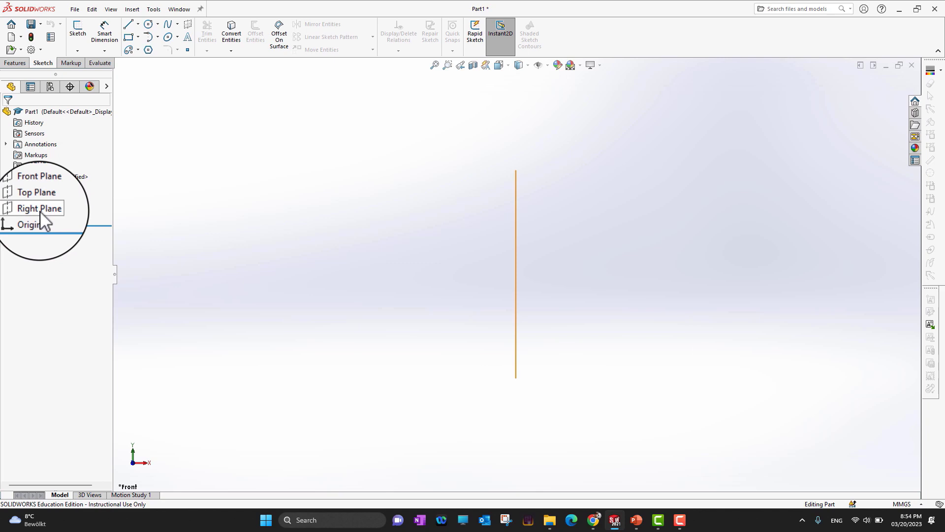
Sketch a corner rectangle about 90 by 57 mm on the Front Plane, above and to the right of the origin.
click(38, 187)
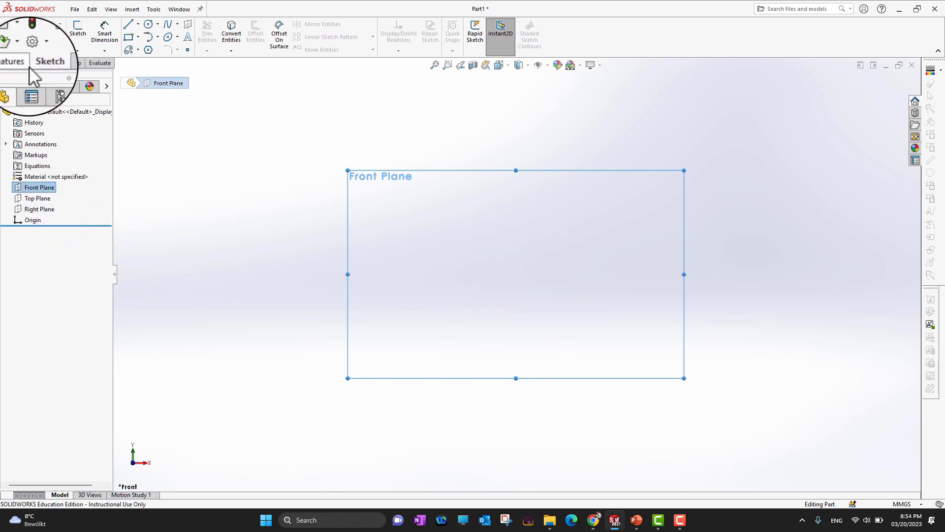
click(138, 34)
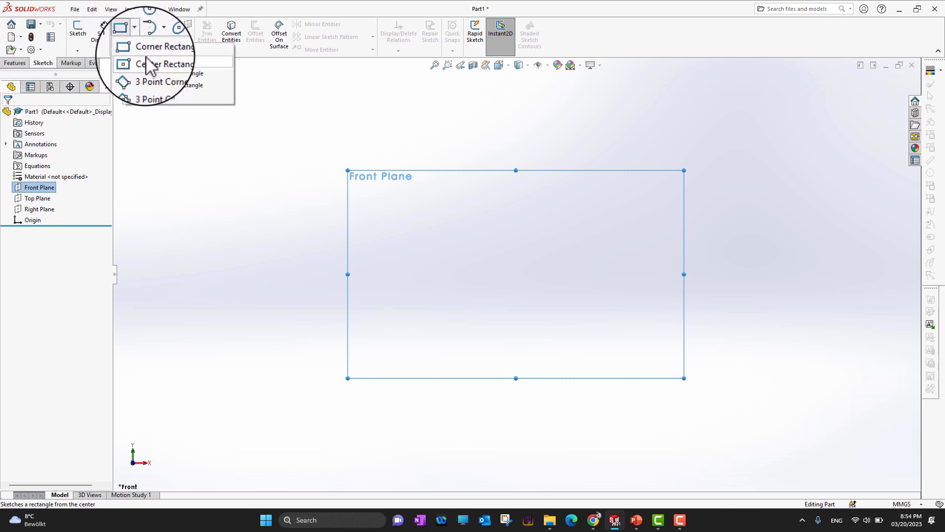
click(147, 49)
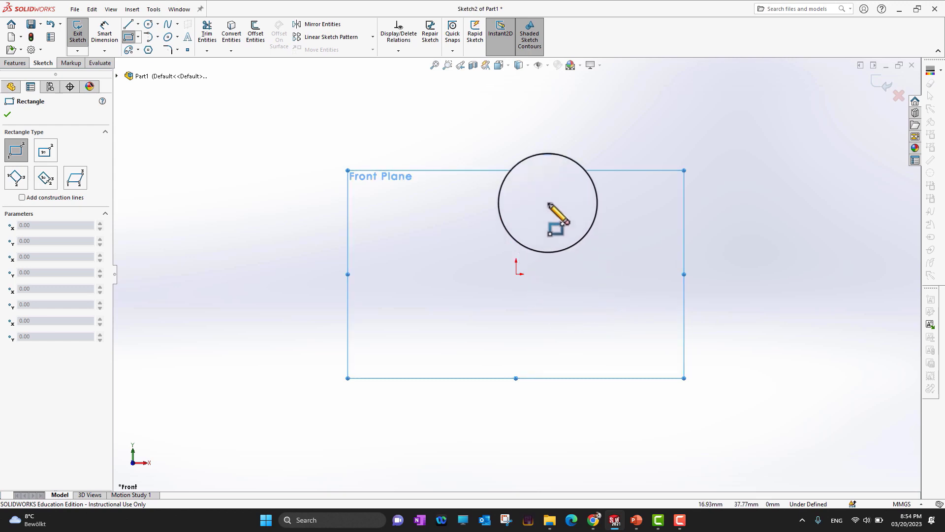
click(533, 142)
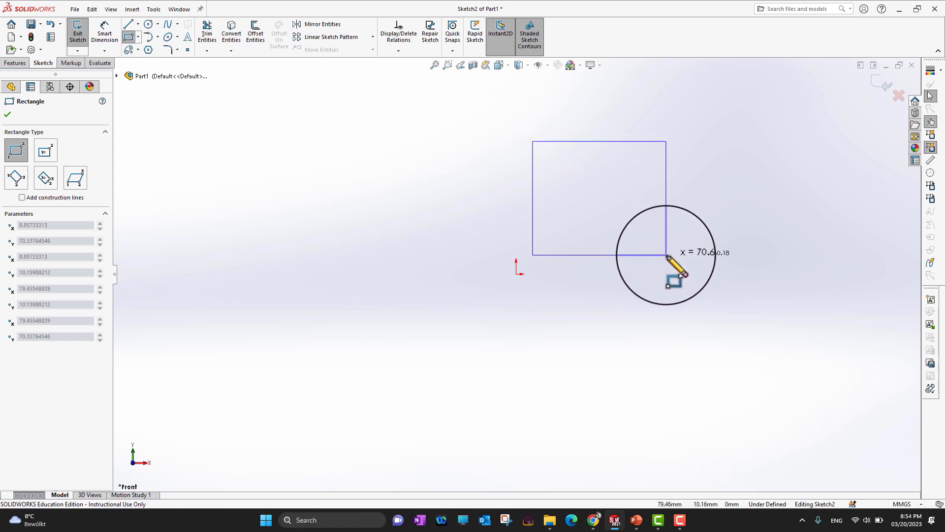
click(704, 249)
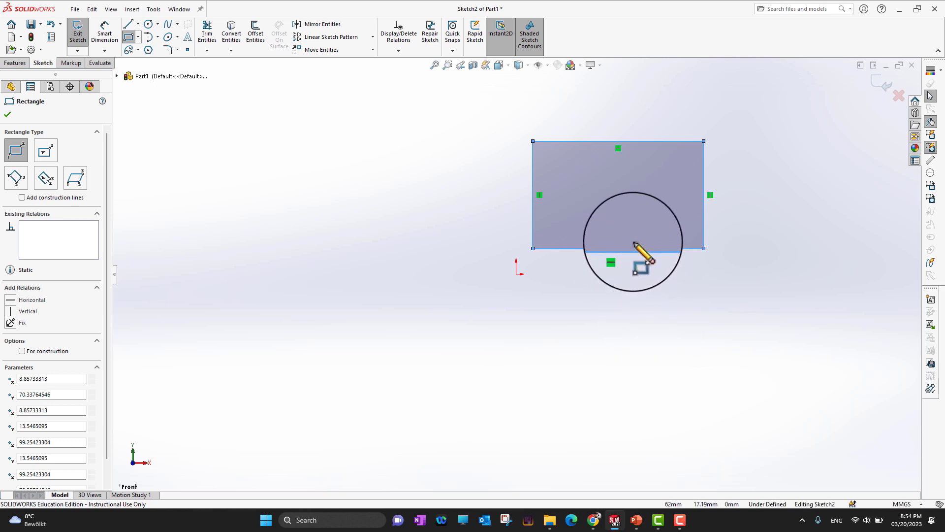
click(7, 114)
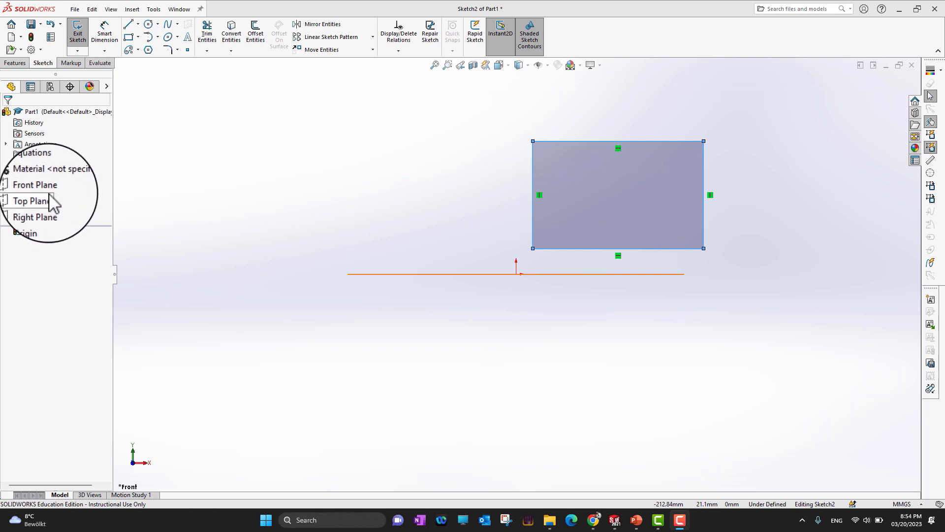
Check the modeling steps slide in PowerPoint, and attach the rectangle's lower-left corner to the sketch origin in SOLIDWORKS.
click(636, 520)
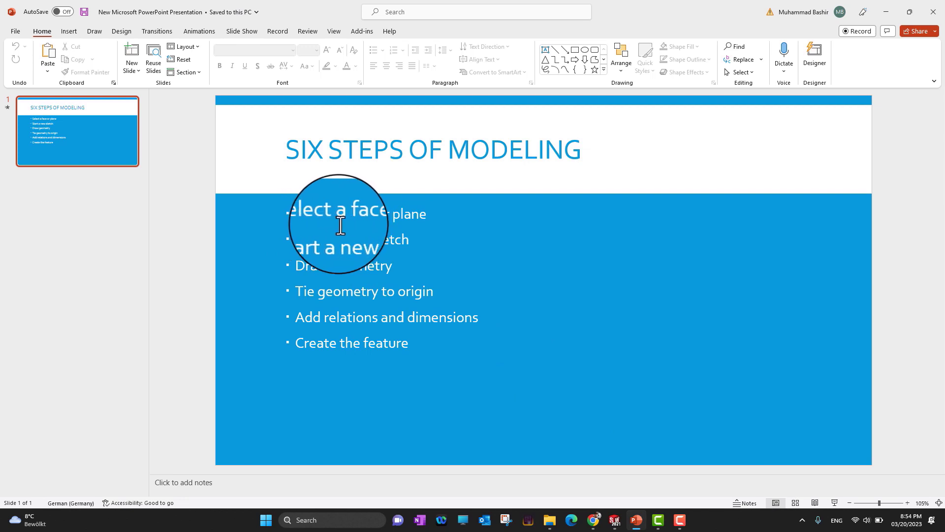
click(885, 17)
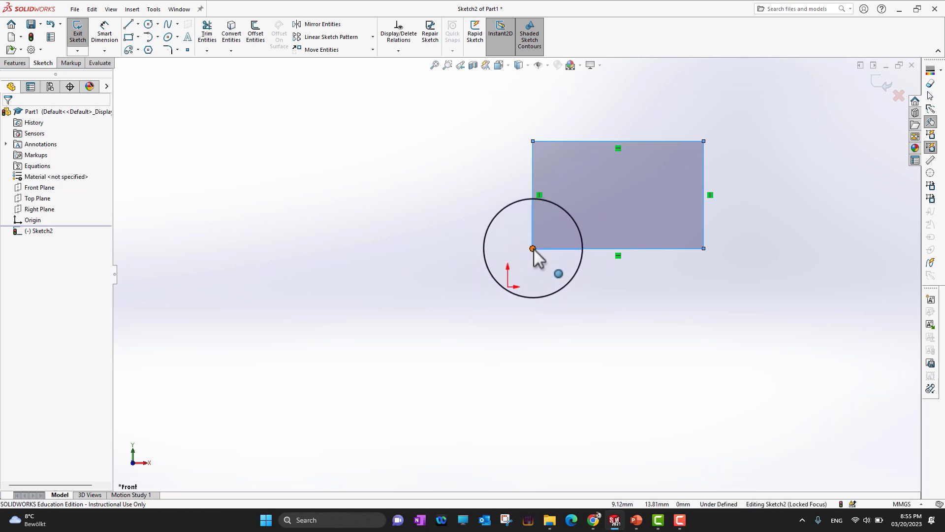
drag(533, 249, 516, 274)
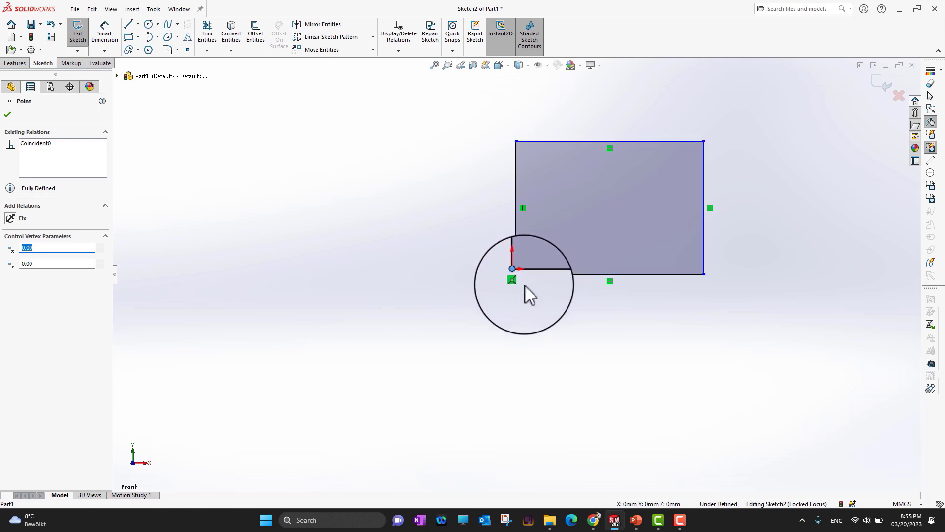
click(8, 115)
Examine the rectangle's origin constraint and existing line relations, consulting the remaining modeling steps on the PowerPoint slide.
scroll(598, 296, down, 5)
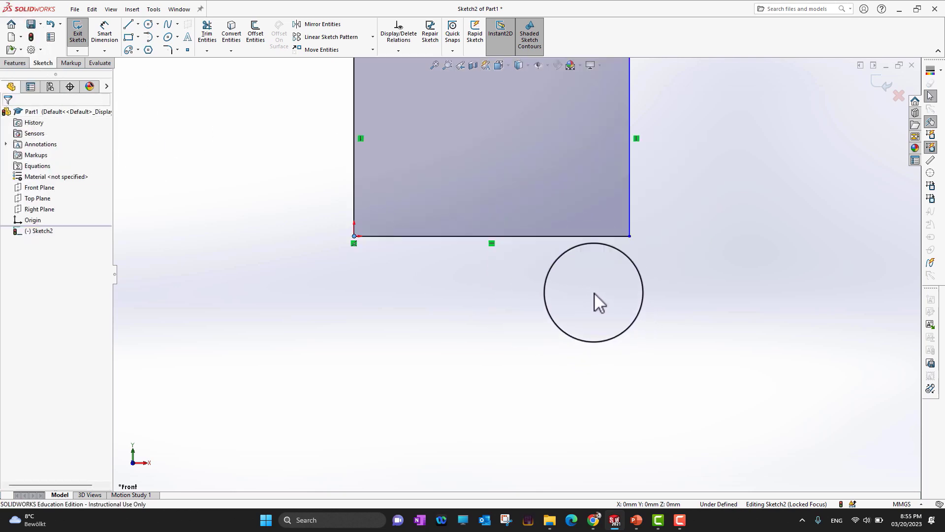
scroll(592, 291, up, 8)
scroll(513, 243, up, 7)
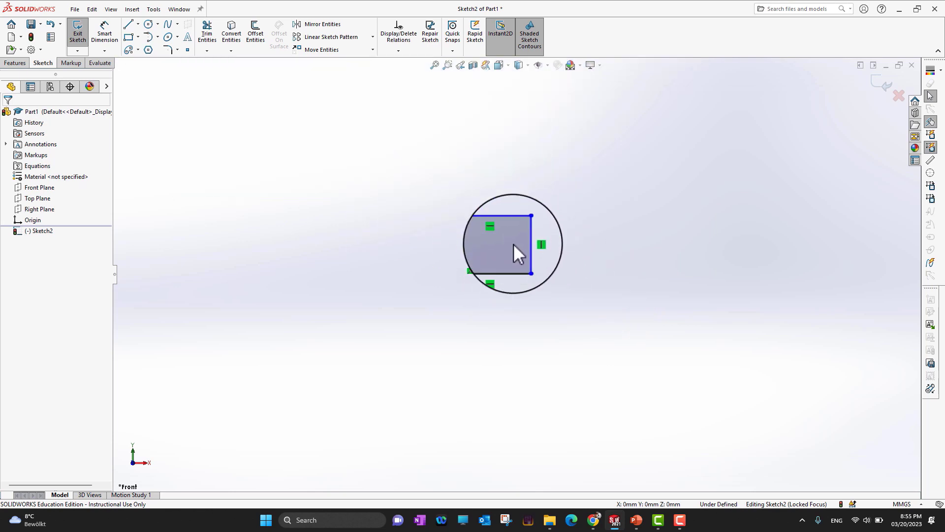
scroll(513, 249, down, 6)
scroll(513, 249, down, 8)
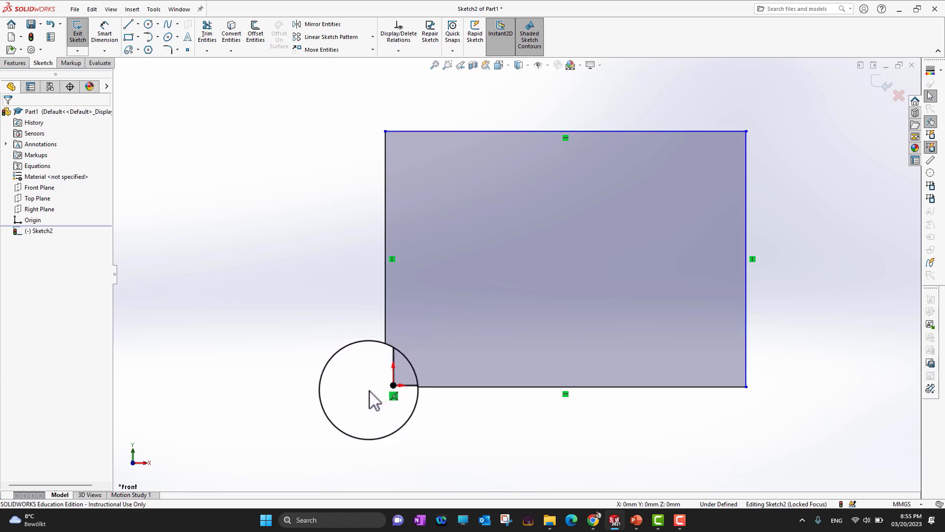
click(637, 521)
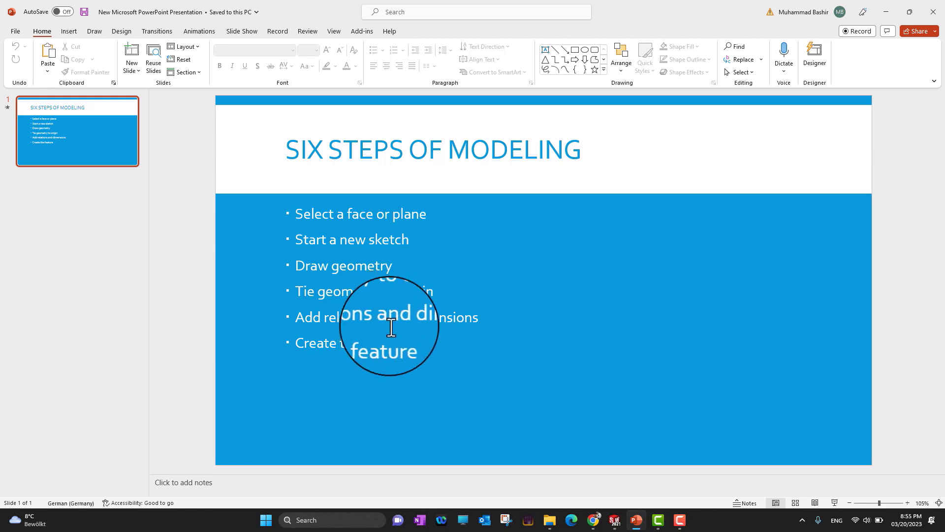
click(889, 11)
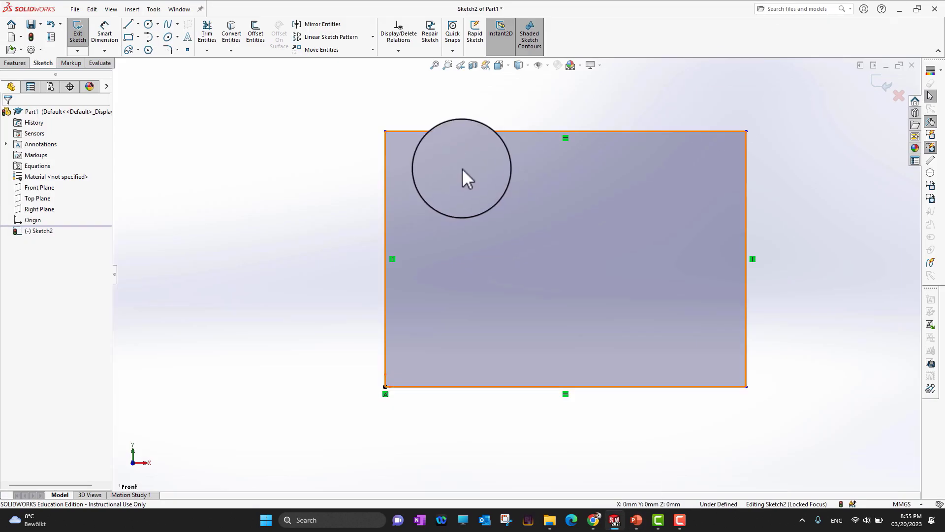
scroll(500, 277, up, 4)
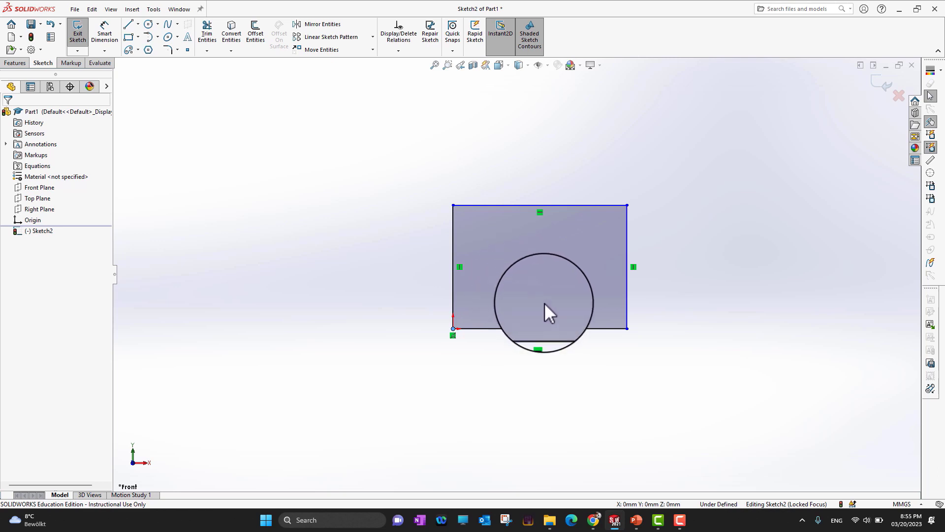
scroll(522, 302, down, 4)
scroll(521, 301, up, 2)
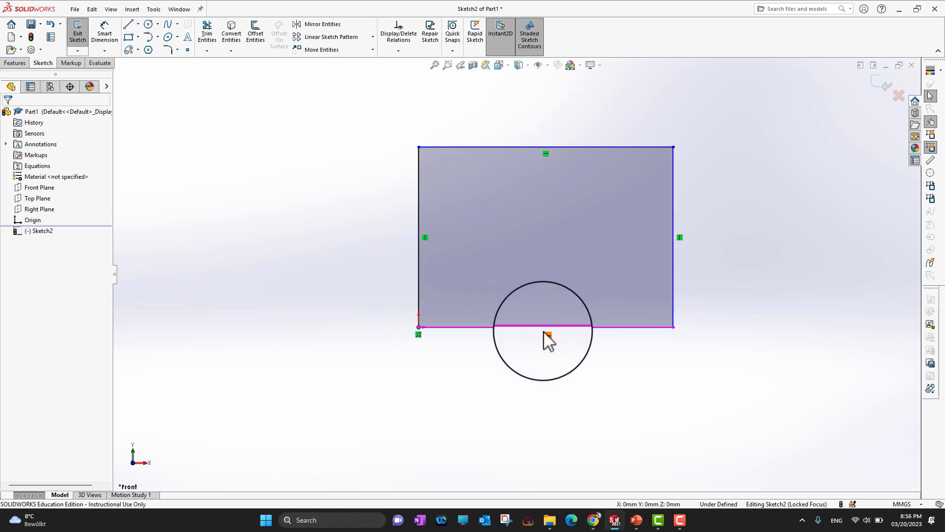
scroll(542, 337, up, 2)
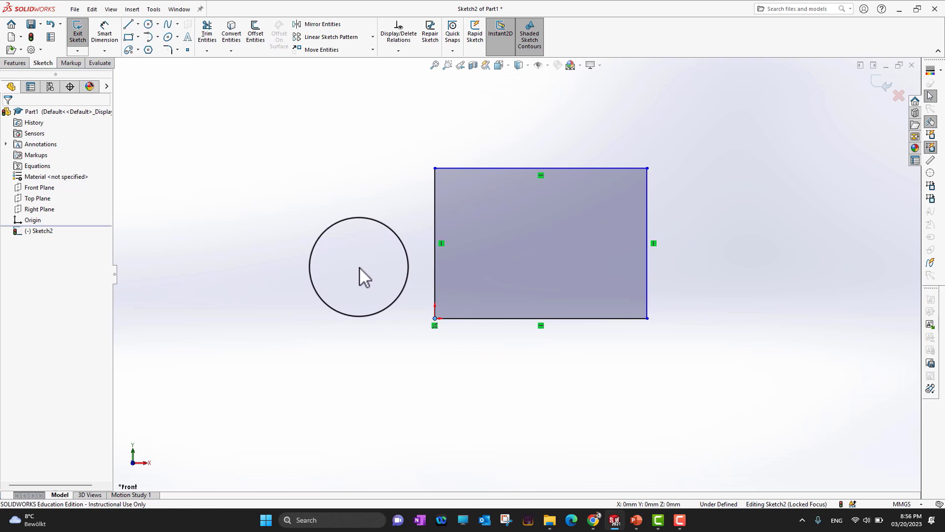
click(638, 521)
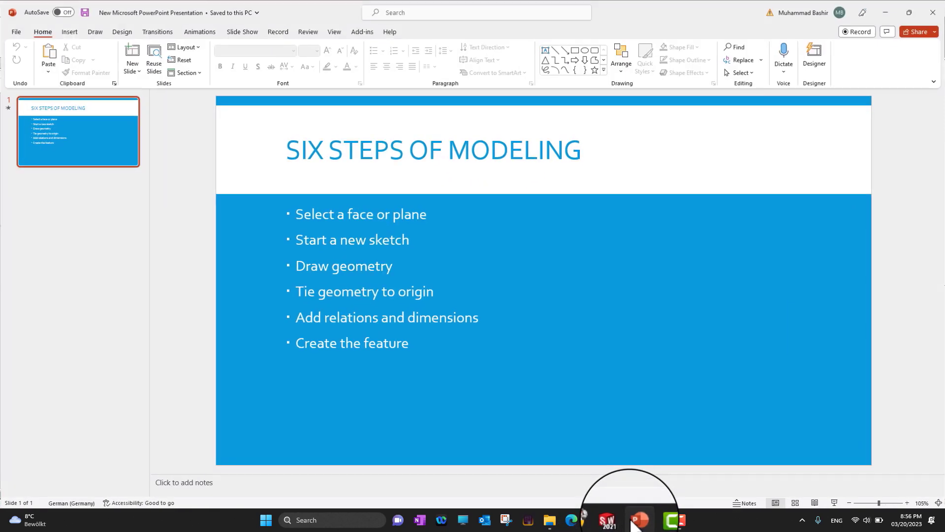
click(637, 521)
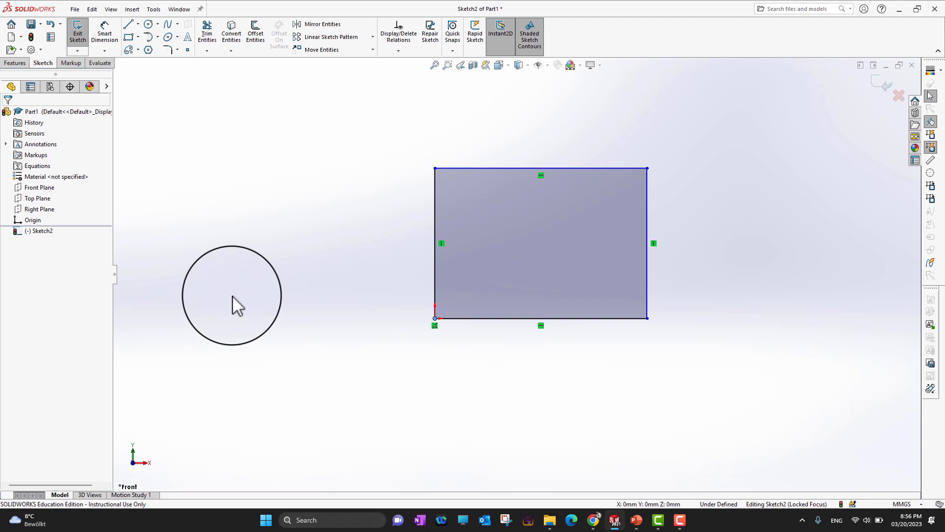
Sketch a zigzag of four connected lines left of the rectangle, the first about 39 mm and the third about 49 mm long.
click(129, 24)
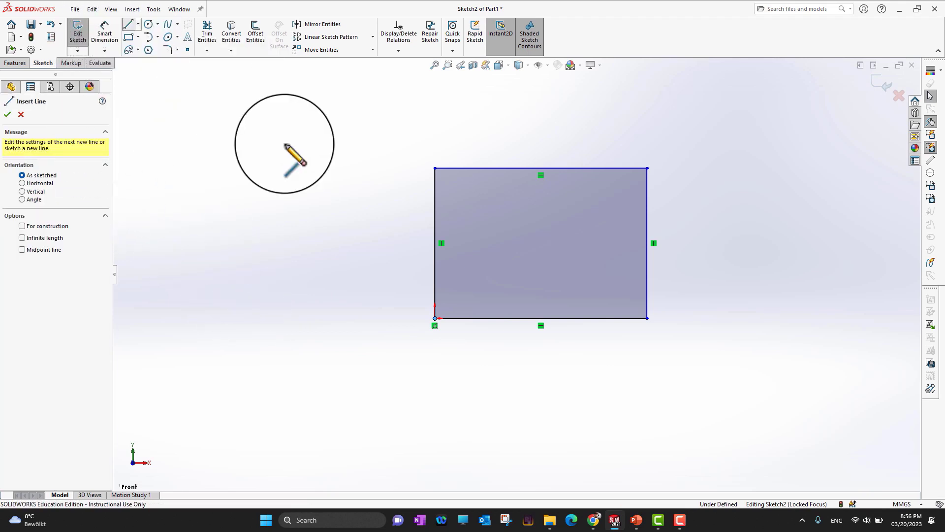
click(199, 267)
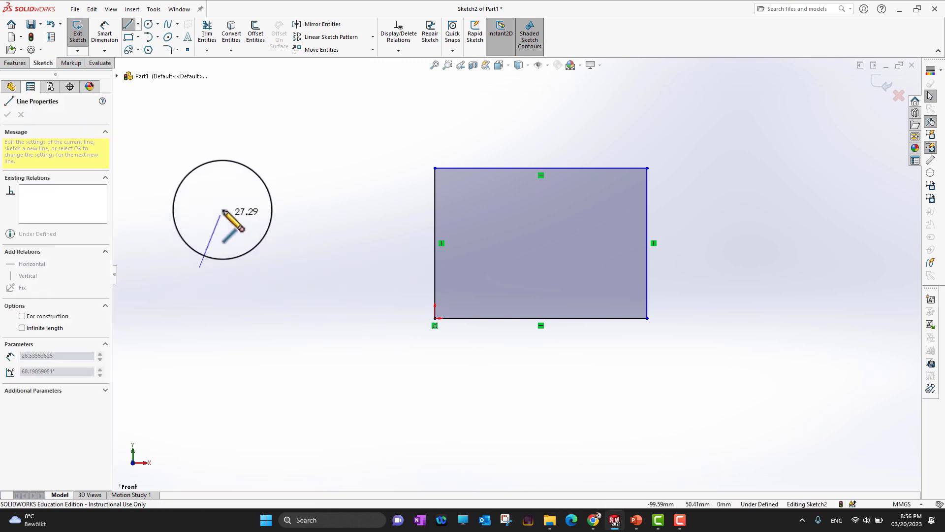
click(231, 190)
click(284, 278)
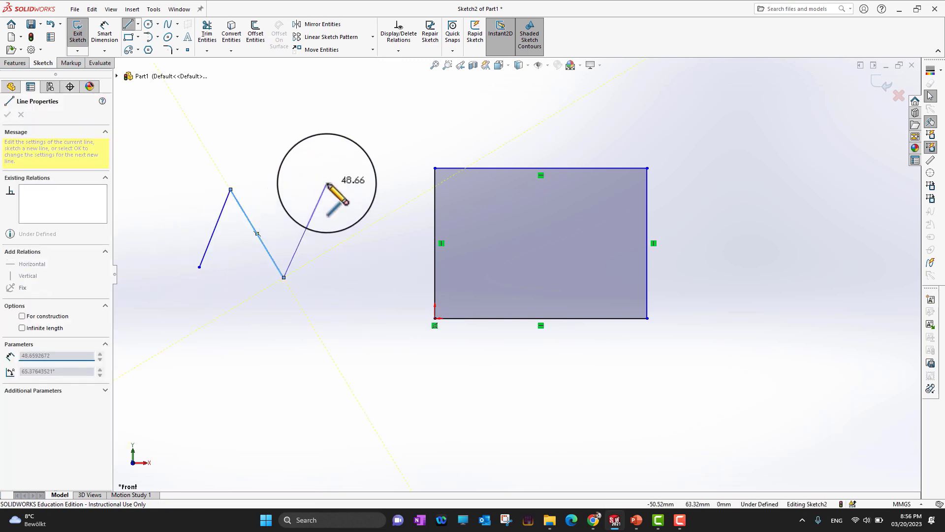
click(328, 183)
click(374, 283)
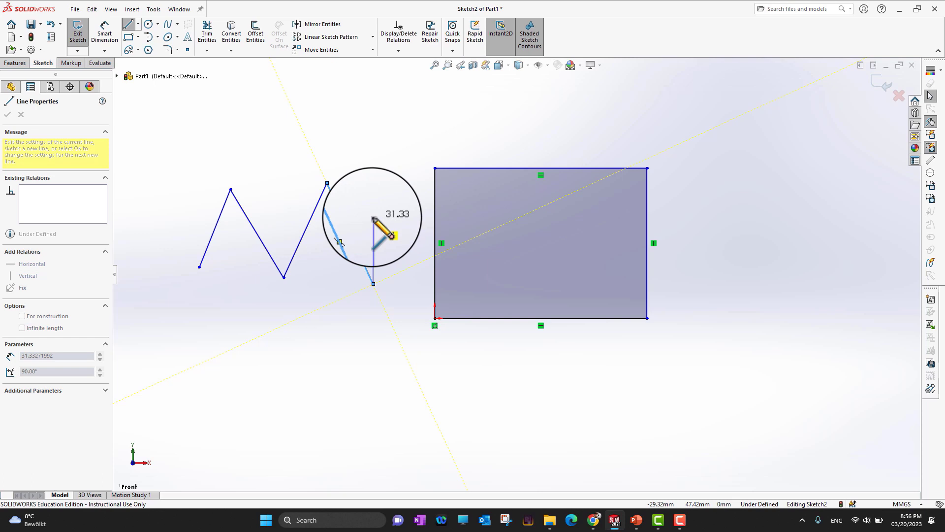
key(Escape)
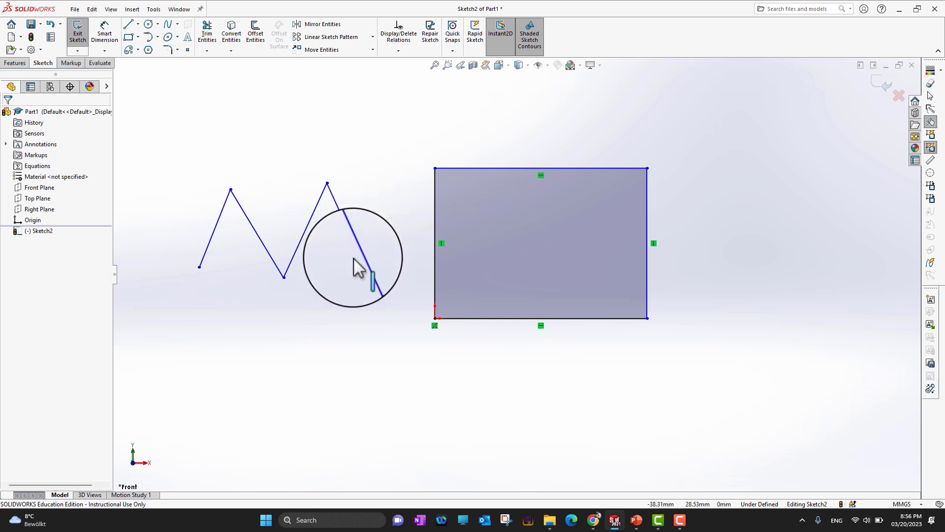
Add a perpendicular relation between the first and second lines of the zigzag.
click(217, 222)
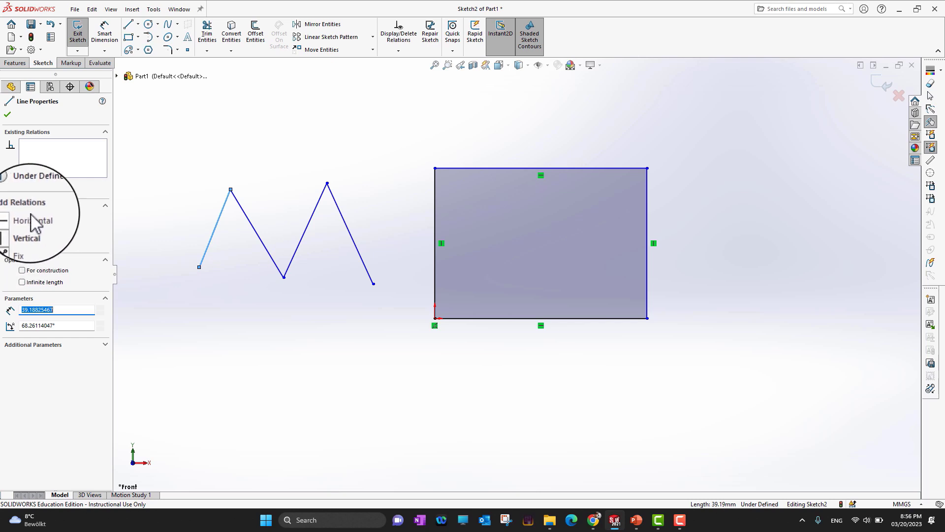
click(10, 117)
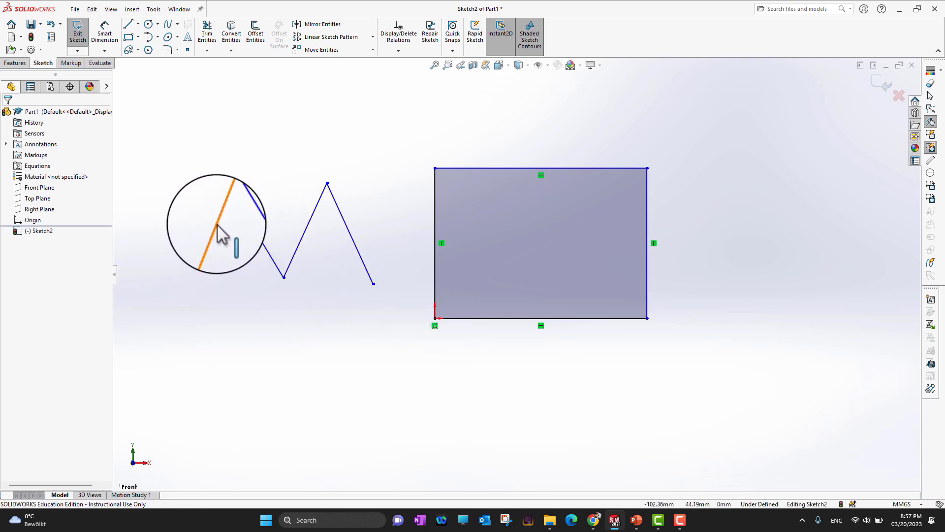
click(217, 229)
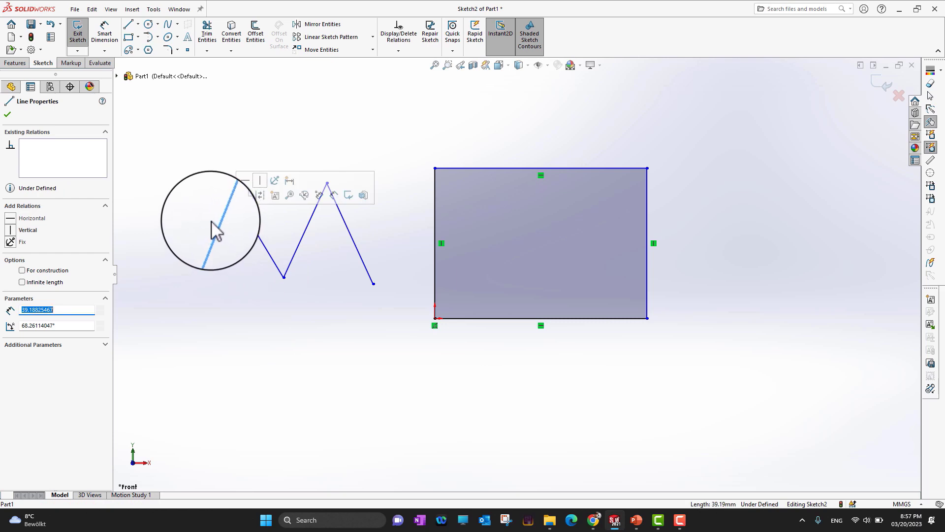
ctrl+click(253, 235)
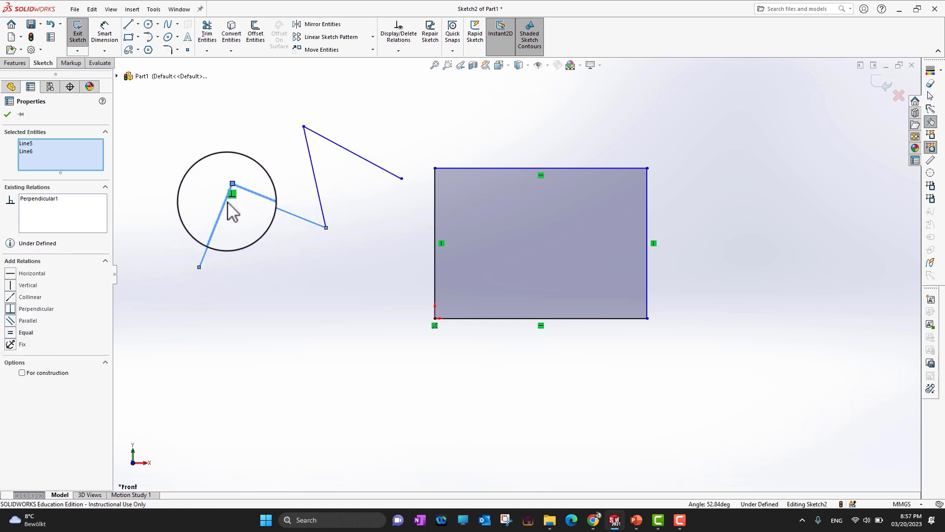
scroll(256, 212, down, 4)
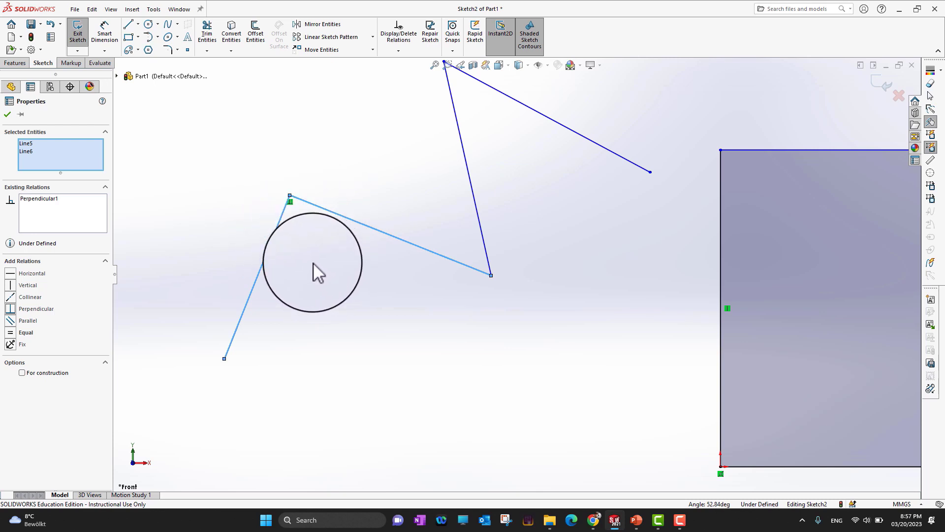
scroll(290, 219, down, 4)
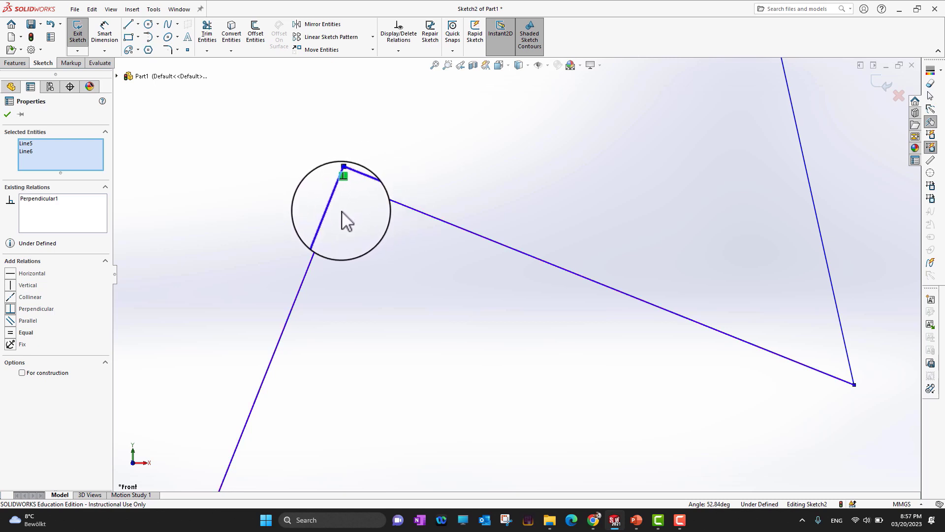
scroll(343, 210, up, 5)
scroll(389, 246, up, 2)
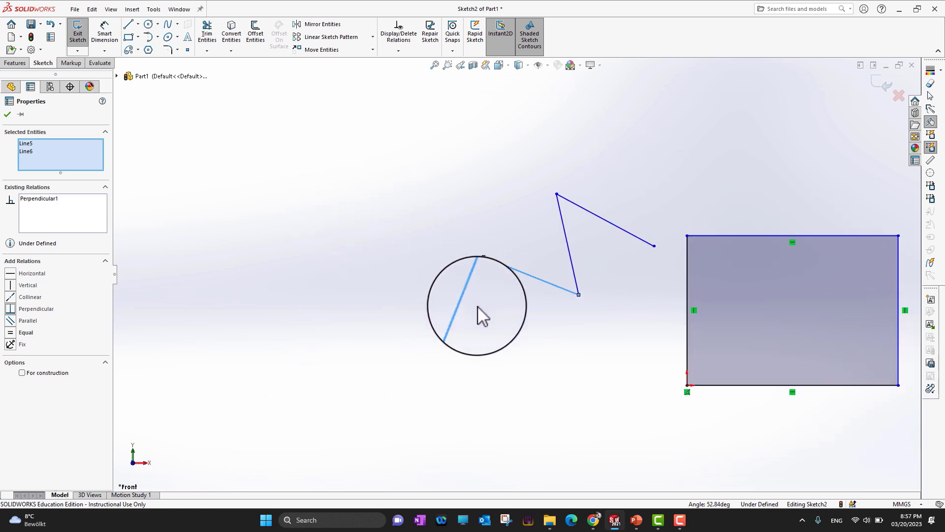
scroll(611, 315, up, 4)
scroll(576, 268, down, 4)
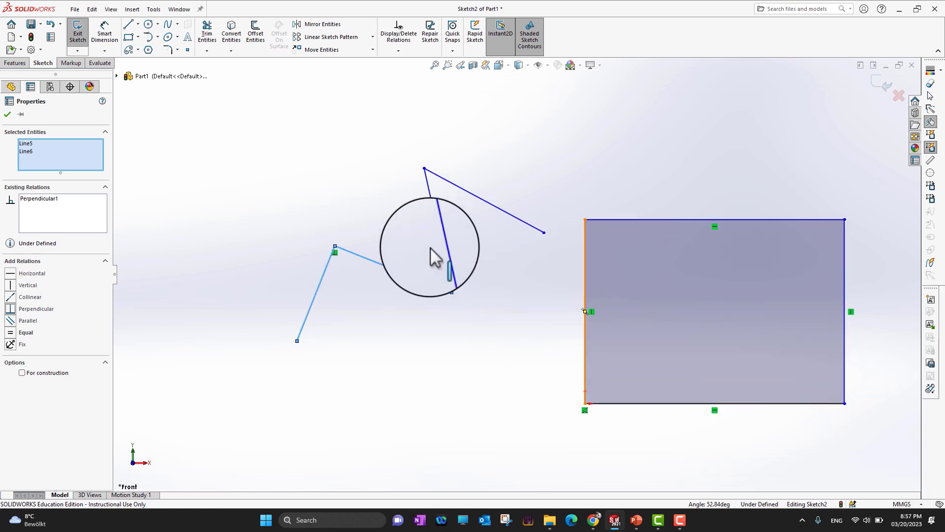
Add a horizontal relation to the second line of the zigzag.
click(463, 264)
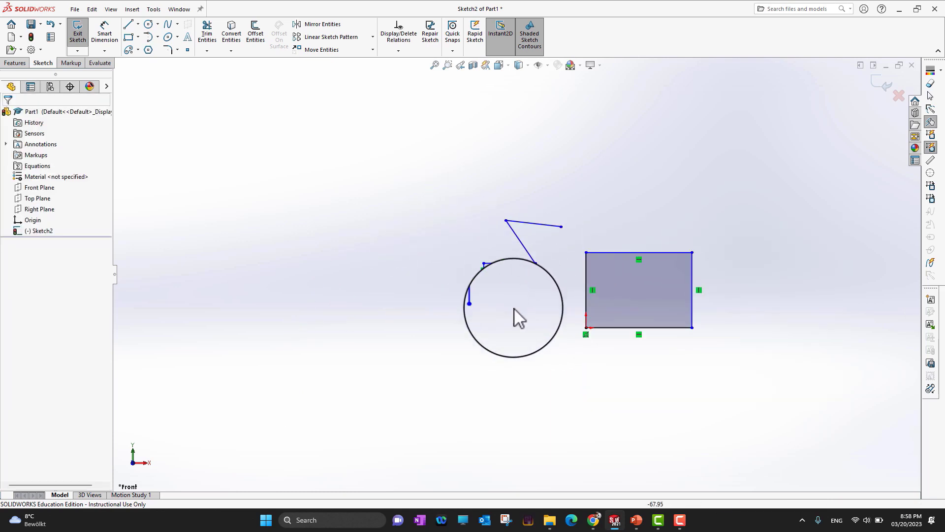
scroll(513, 290, down, 2)
scroll(507, 246, down, 3)
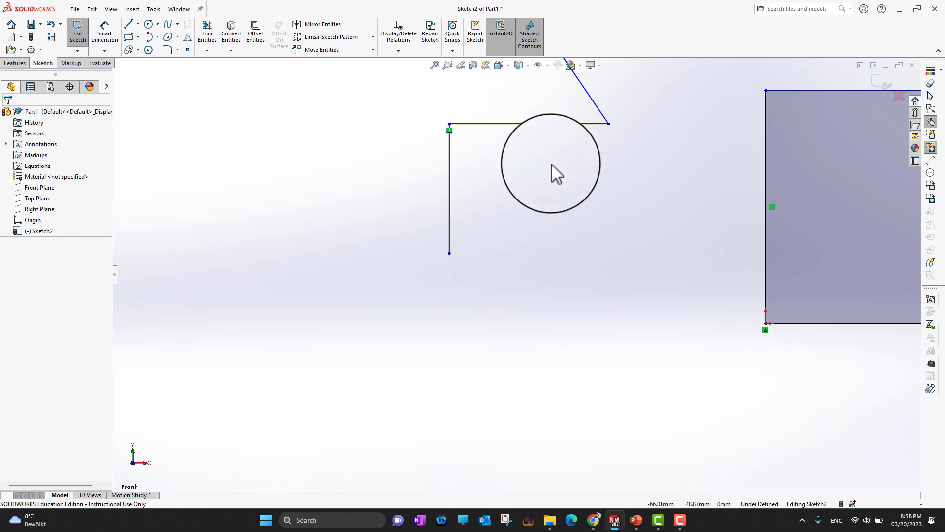
Move the shared endpoint of the zigzag's third and fourth lines to about X -115 mm, Y 135 mm.
scroll(562, 172, up, 2)
scroll(544, 202, up, 2)
click(543, 199)
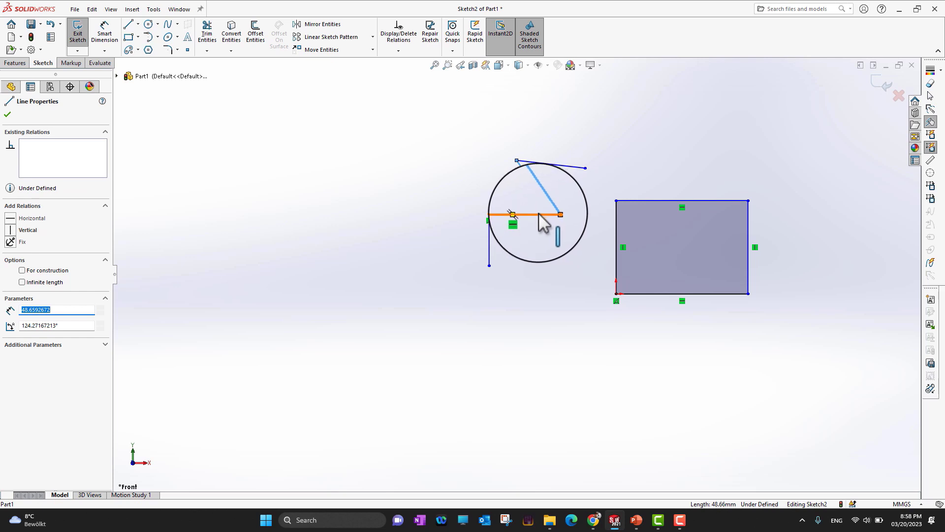
ctrl+click(539, 214)
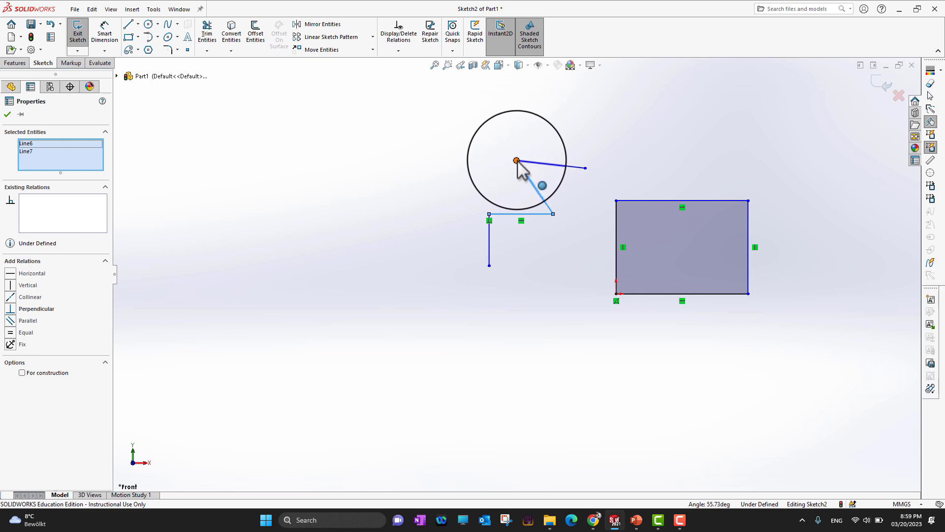
drag(517, 161, 463, 115)
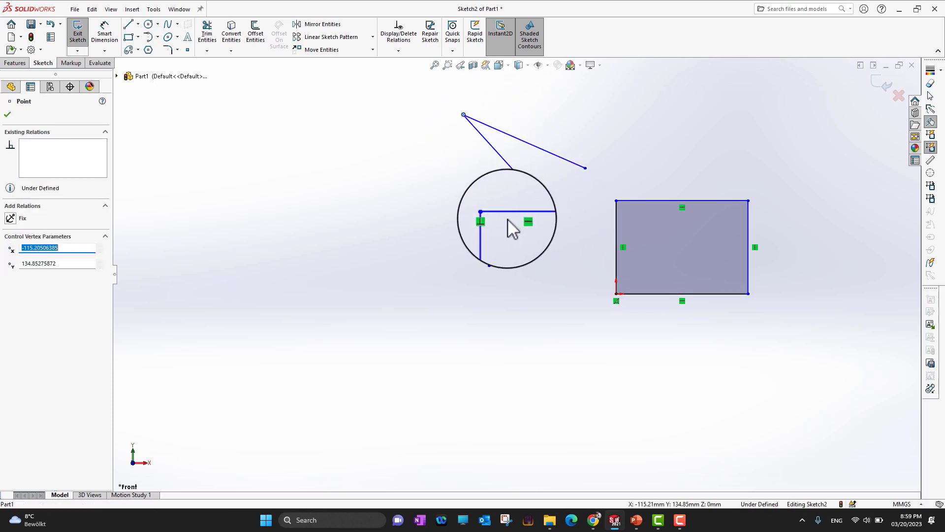
click(11, 87)
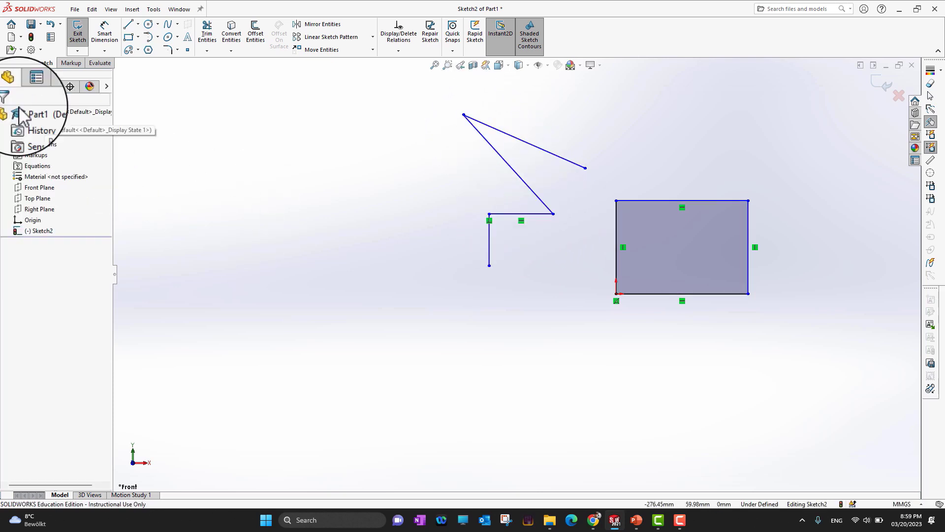
Add an equal-length relation between the second and third lines of the zigzag.
click(528, 215)
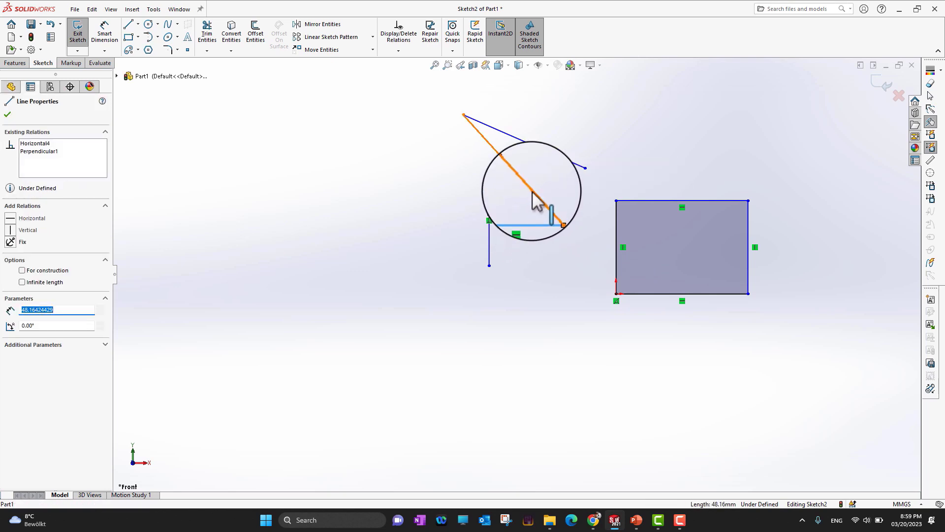
ctrl+click(536, 198)
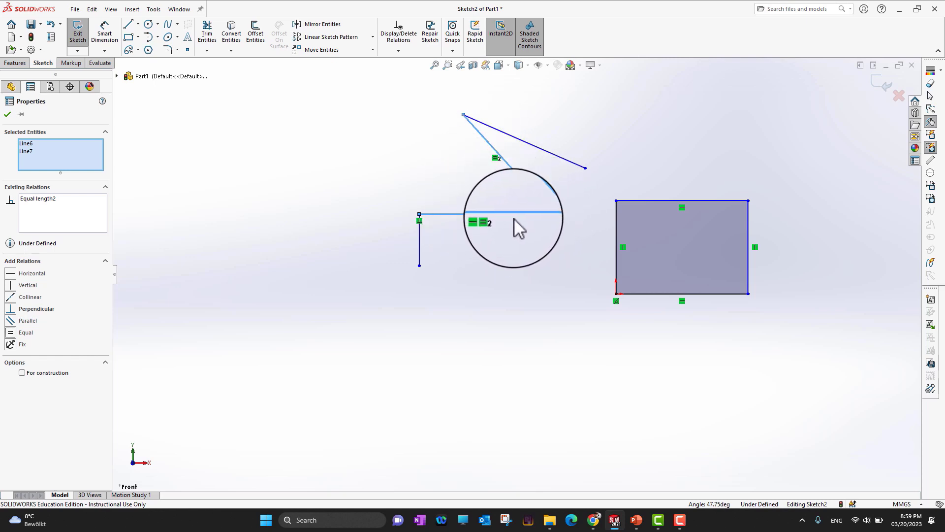
click(7, 115)
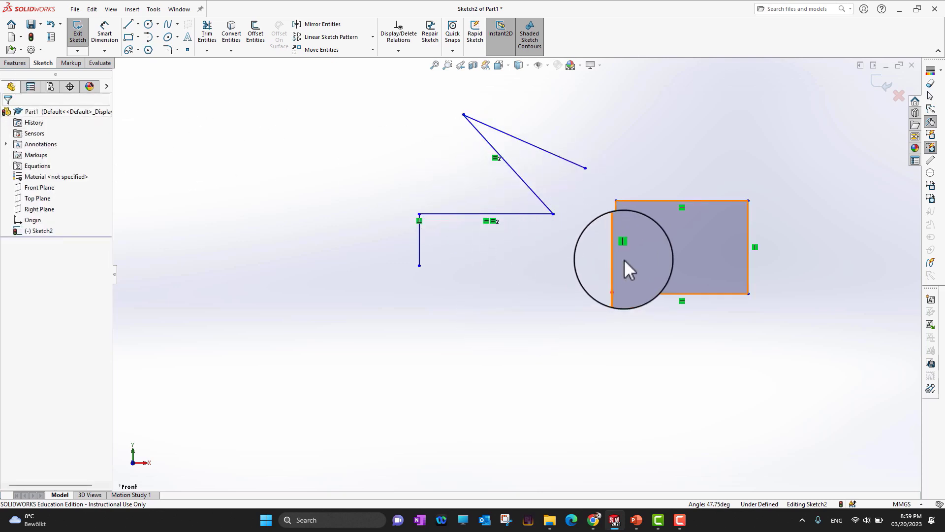
Consult the modeling steps slide in PowerPoint and test whether the rectangle's upper edge in SOLIDWORKS can still be moved.
click(636, 522)
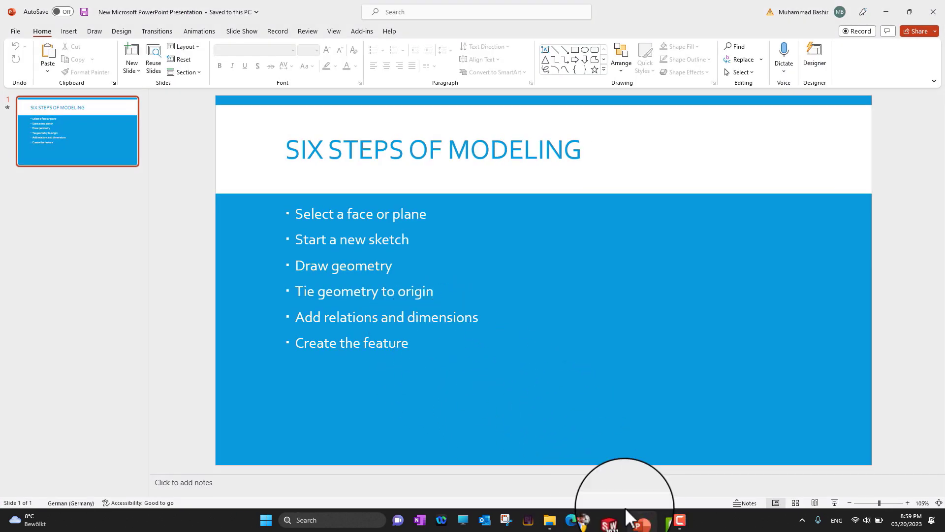
click(636, 521)
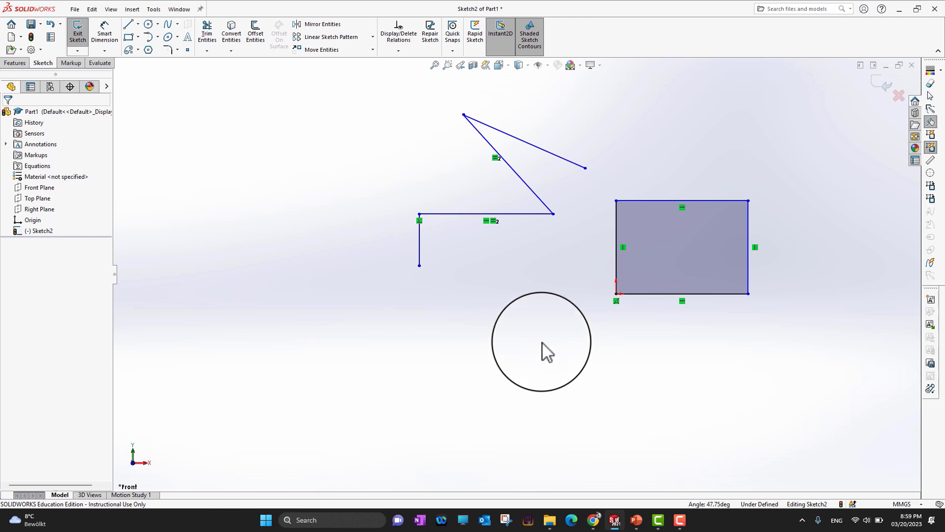
scroll(717, 286, up, 2)
scroll(675, 223, down, 5)
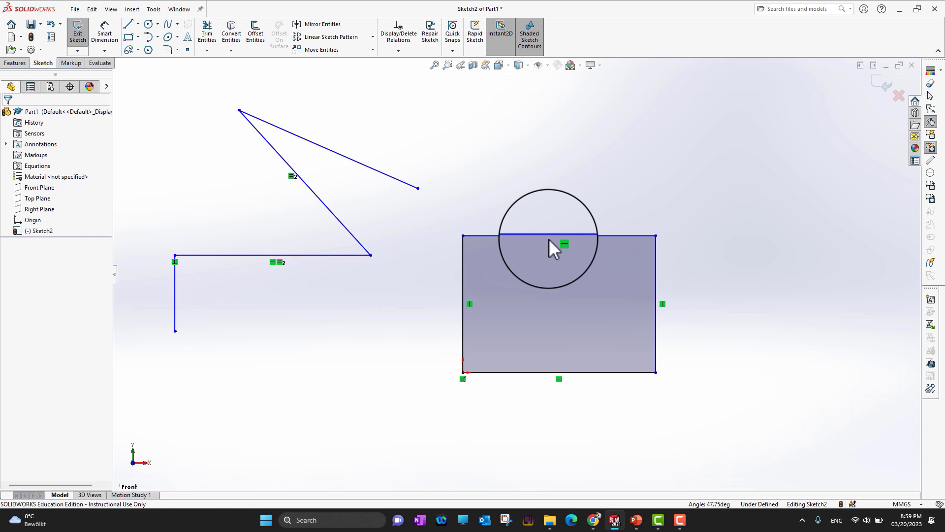
drag(549, 238, 524, 163)
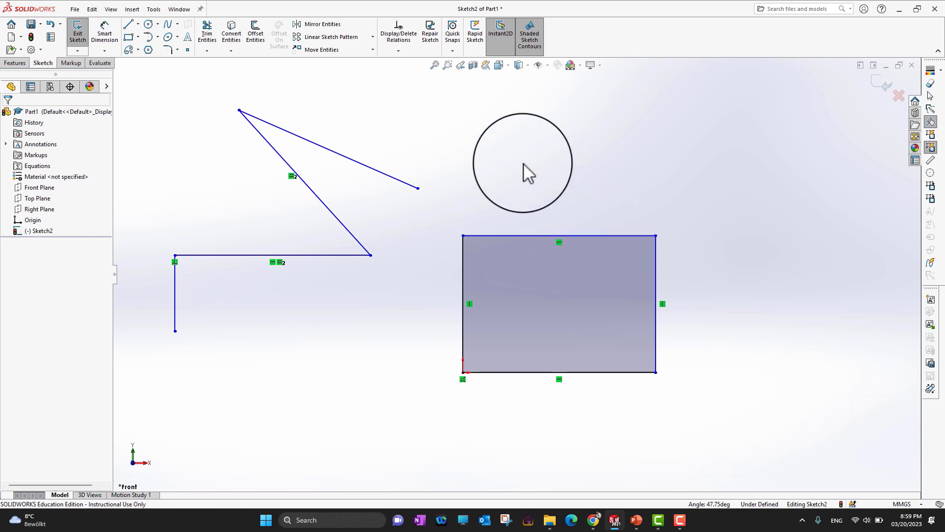
Dimension the rectangle's upper edge to 90 mm with Smart Dimension and recheck the modeling steps in PowerPoint.
click(105, 37)
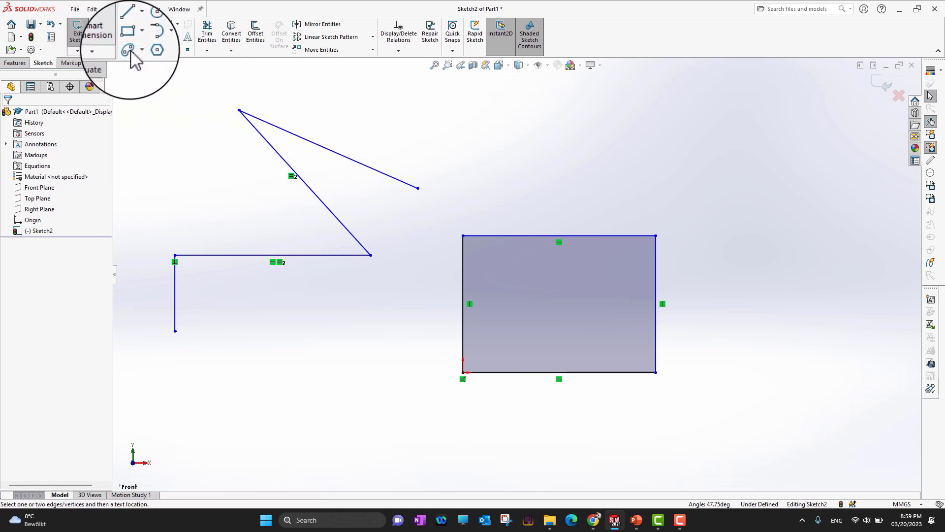
click(576, 236)
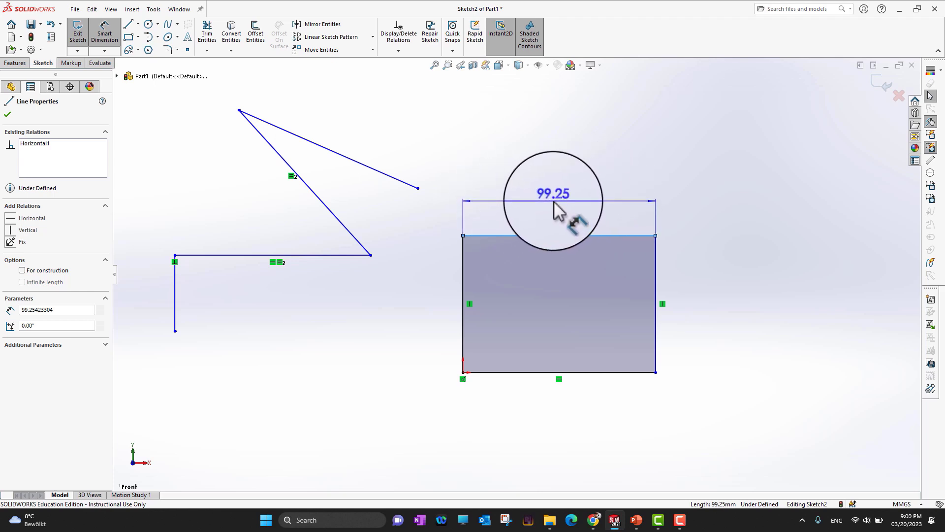
click(589, 211)
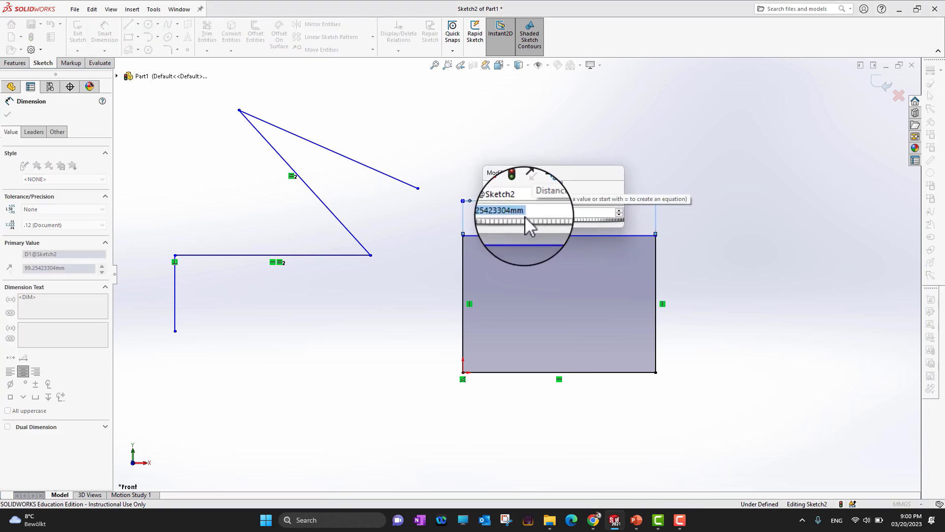
text(10)
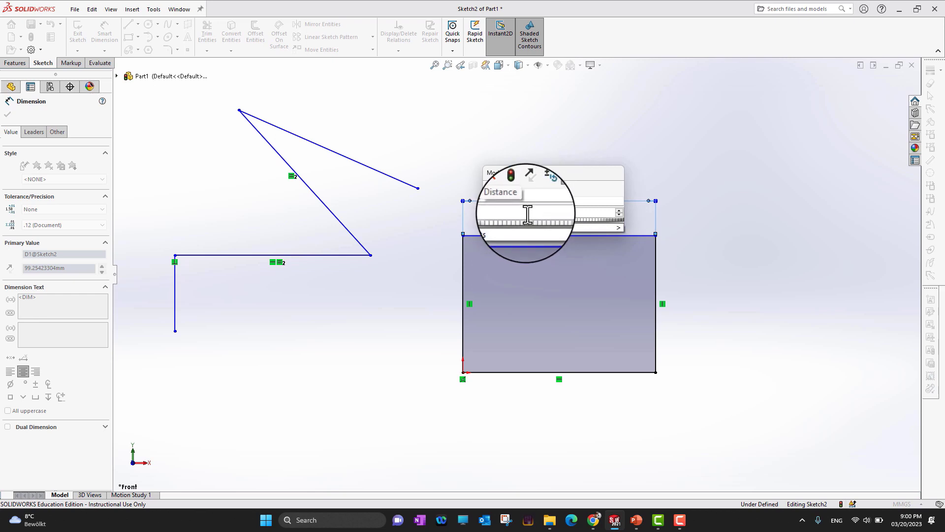
mouse_move(587, 225)
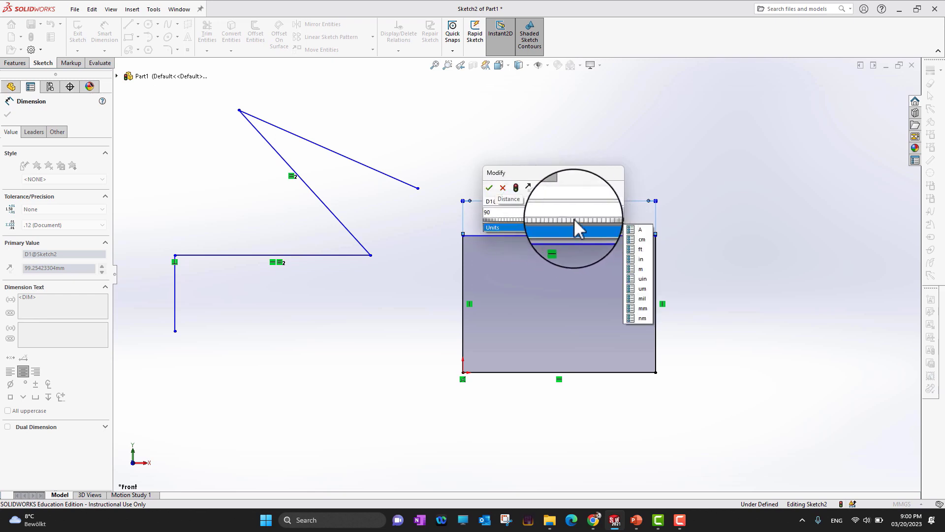
click(489, 190)
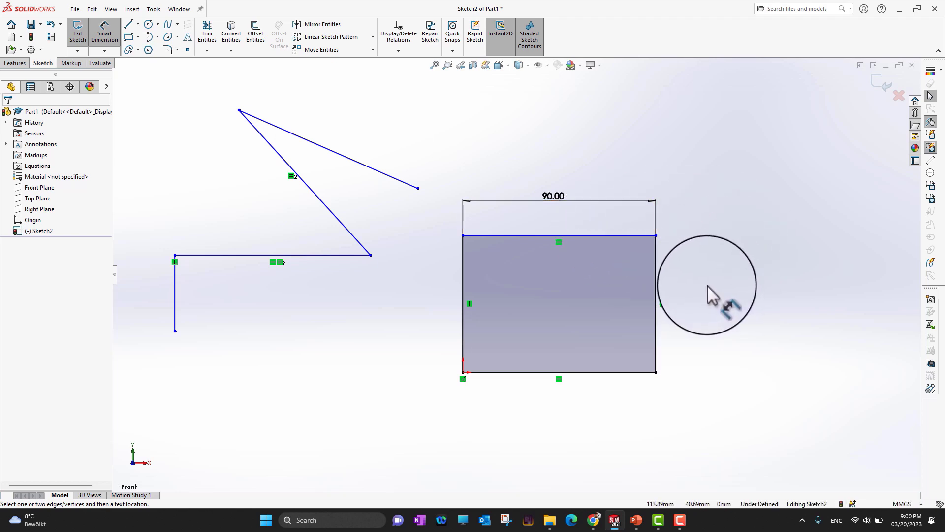
click(634, 523)
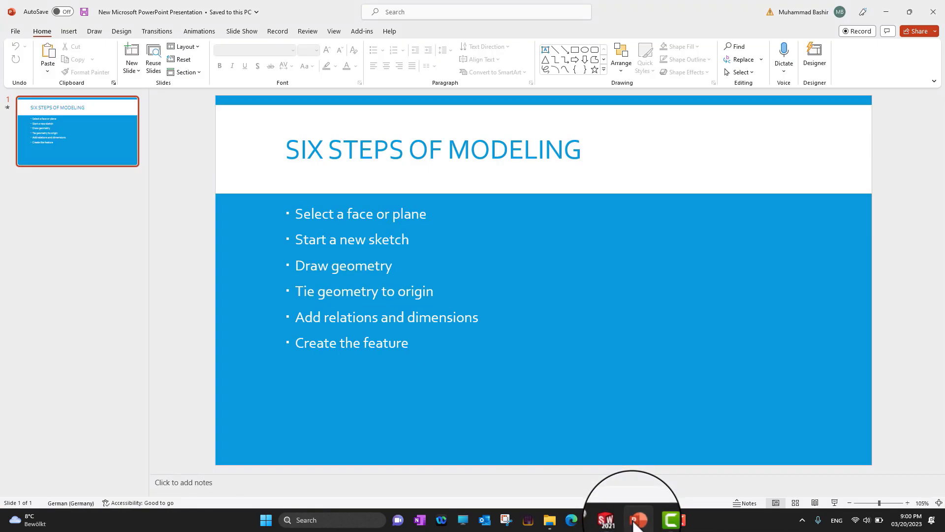
click(634, 523)
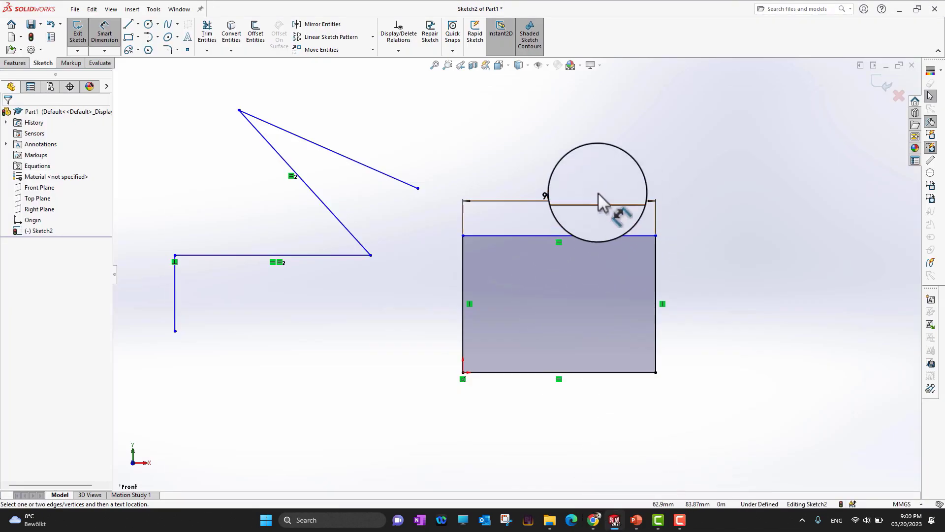
Dimension the rectangle's right vertical edge to 60 mm with Smart Dimension.
click(582, 234)
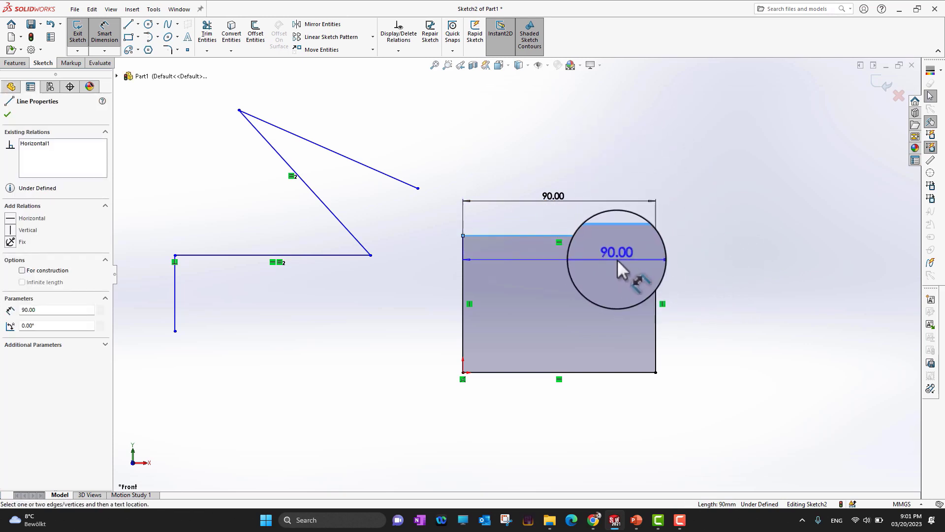
key(Escape)
click(656, 244)
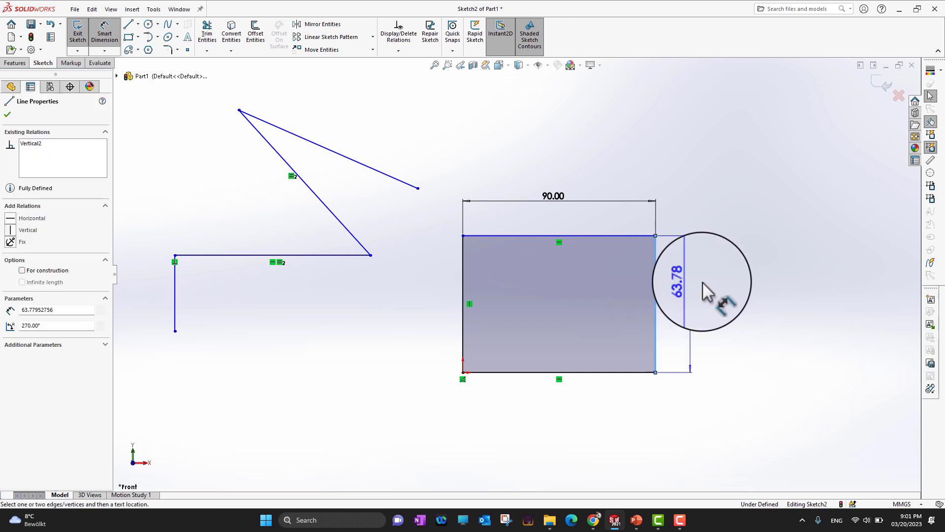
click(724, 313)
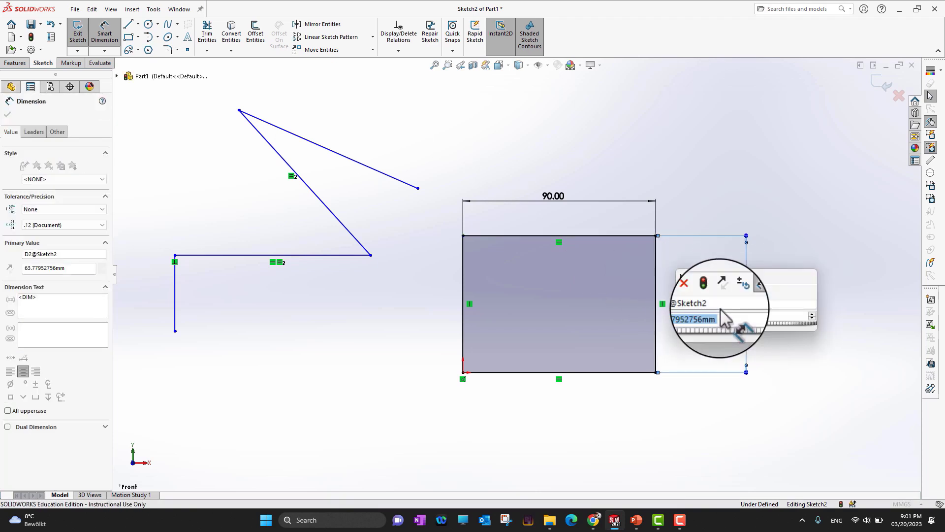
text(60)
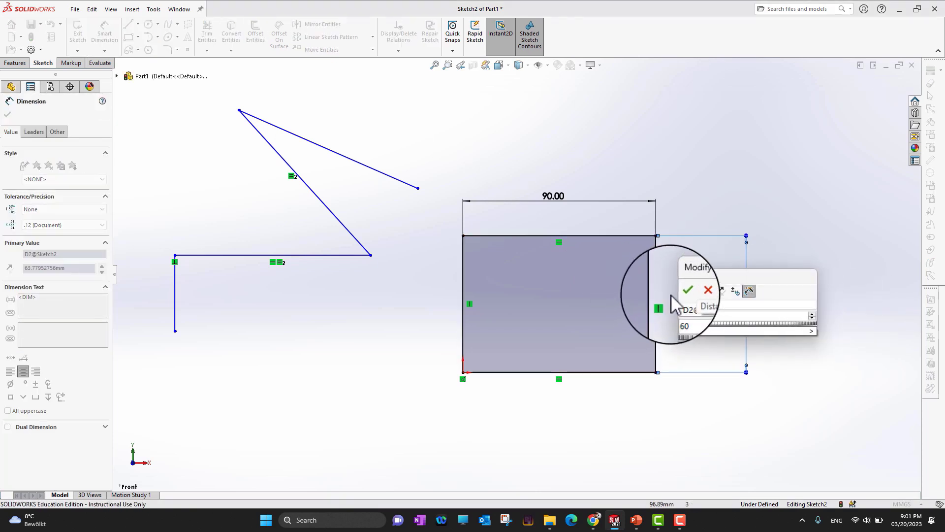
click(687, 291)
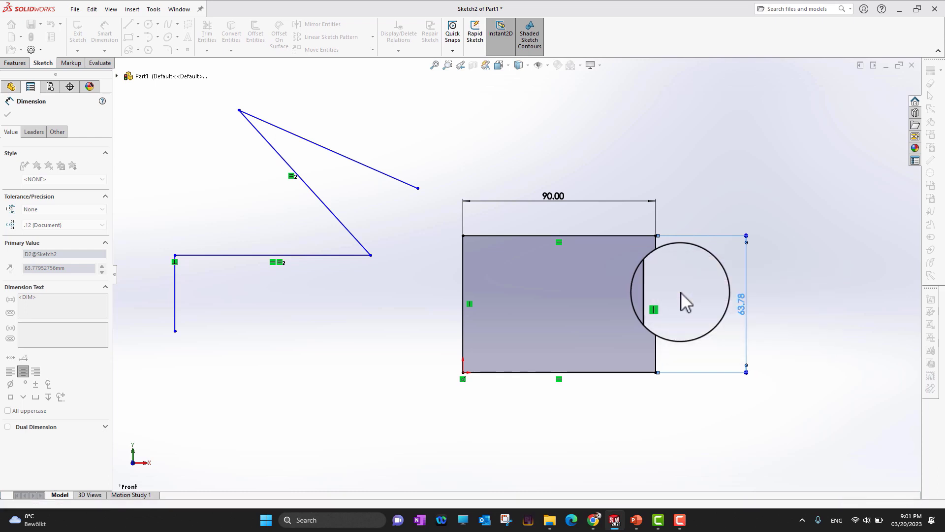
click(639, 424)
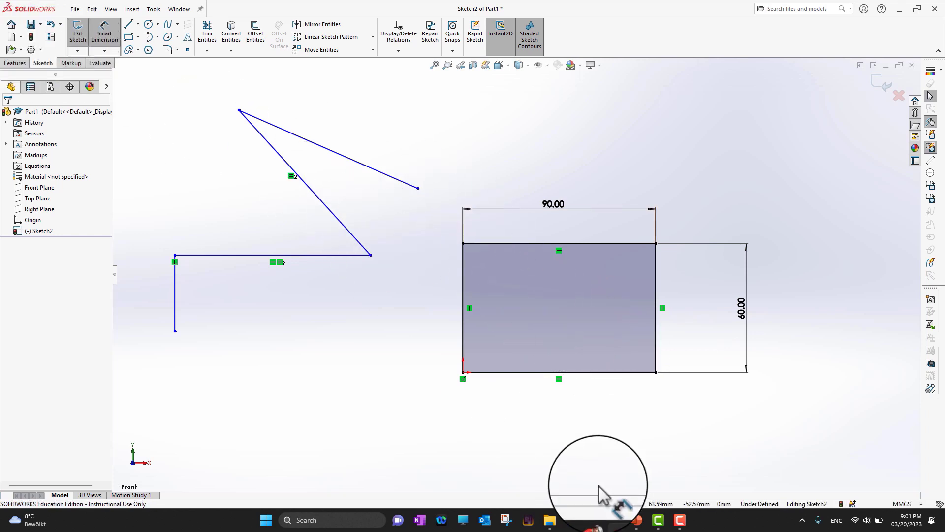
Check the final modeling step in PowerPoint and start an Extruded Boss/Base in SOLIDWORKS with the rectangle's region as the contour.
click(634, 519)
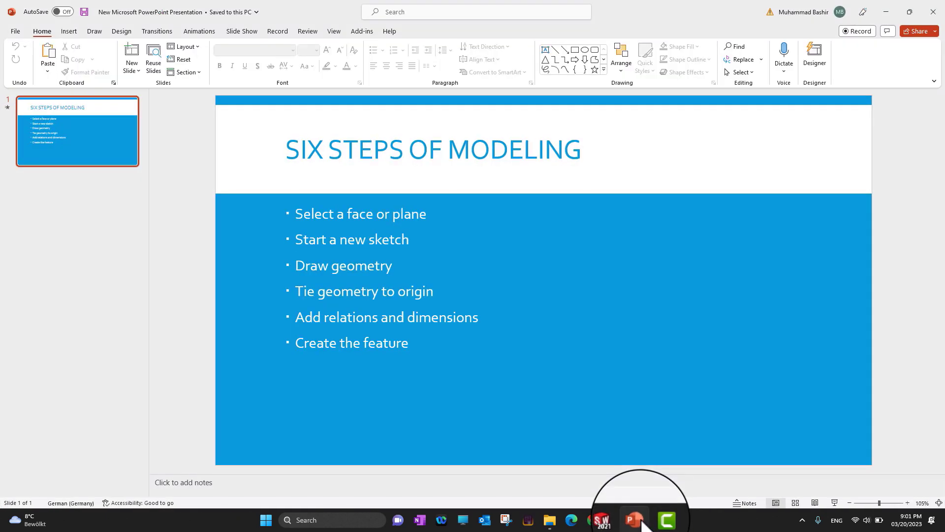
click(640, 521)
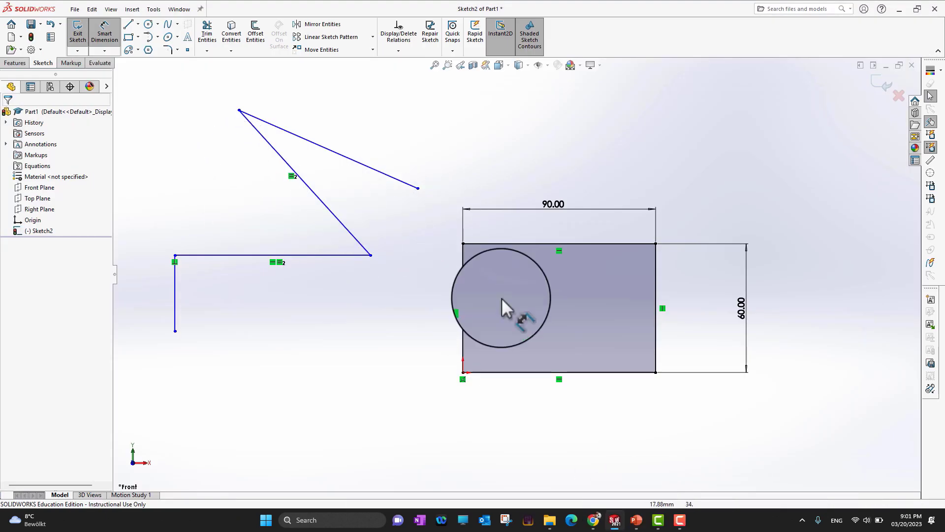
click(19, 64)
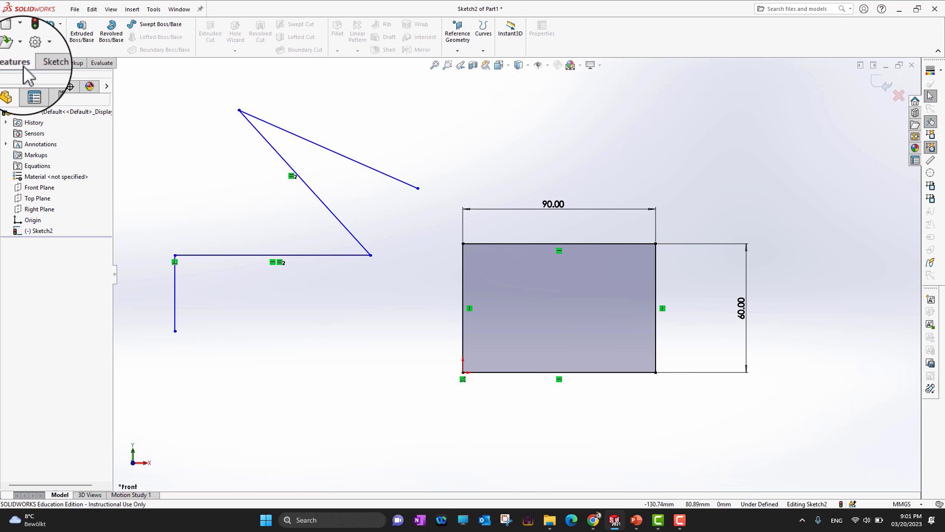
click(82, 44)
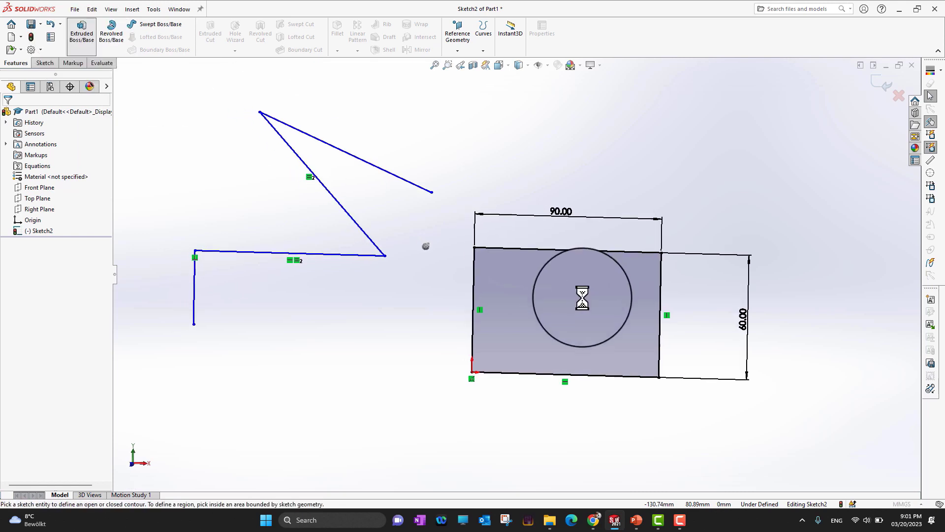
click(590, 349)
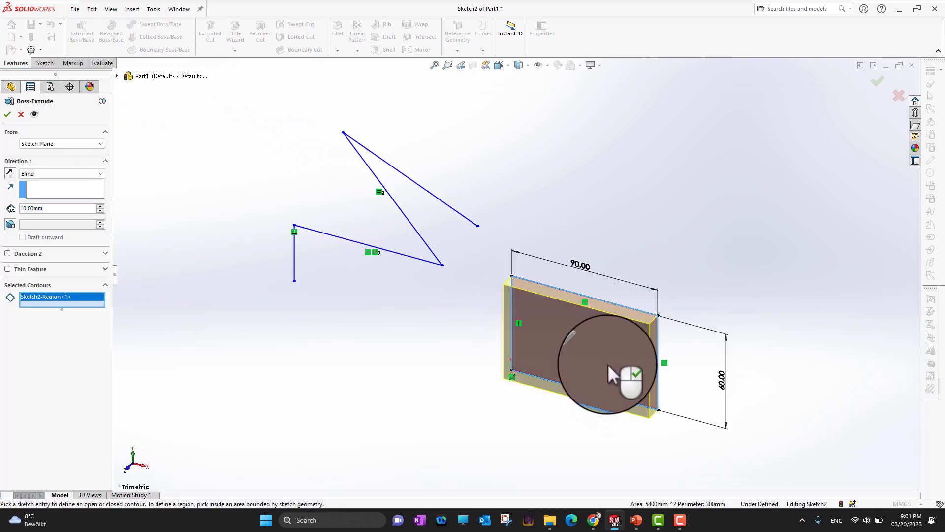
scroll(611, 350, down, 2)
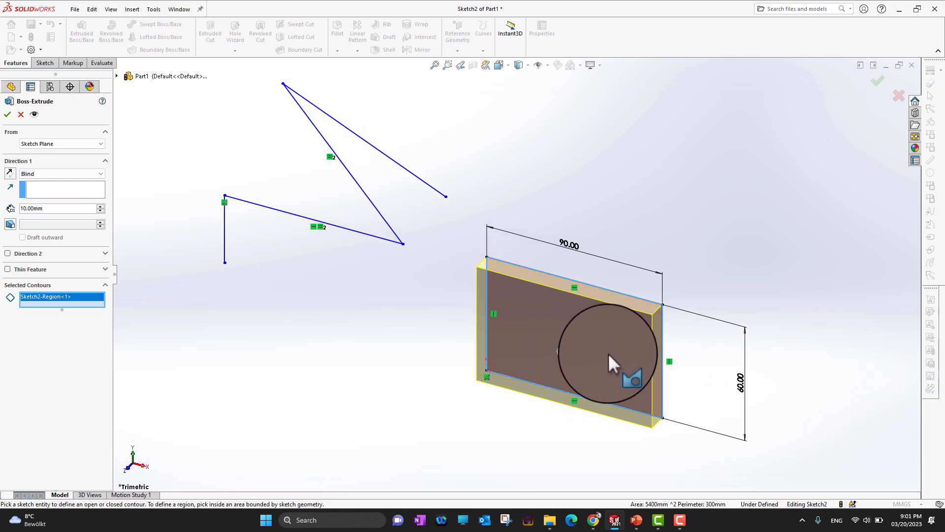
scroll(608, 353, down, 2)
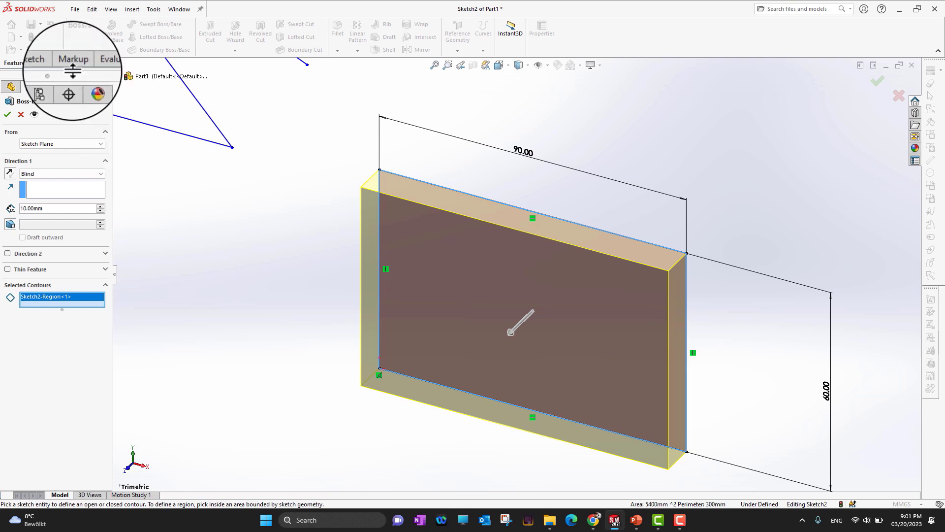
Set the blind extrusion depth of the rectangle to 46 mm and reverse its direction.
mouse_move(512, 332)
mouse_down()
mouse_move(415, 369)
mouse_move(623, 214)
mouse_move(372, 368)
mouse_move(571, 266)
mouse_move(676, 170)
mouse_move(682, 184)
mouse_move(699, 181)
mouse_move(742, 144)
mouse_move(600, 299)
mouse_move(531, 348)
mouse_move(497, 395)
mouse_move(448, 430)
mouse_move(478, 399)
mouse_up()
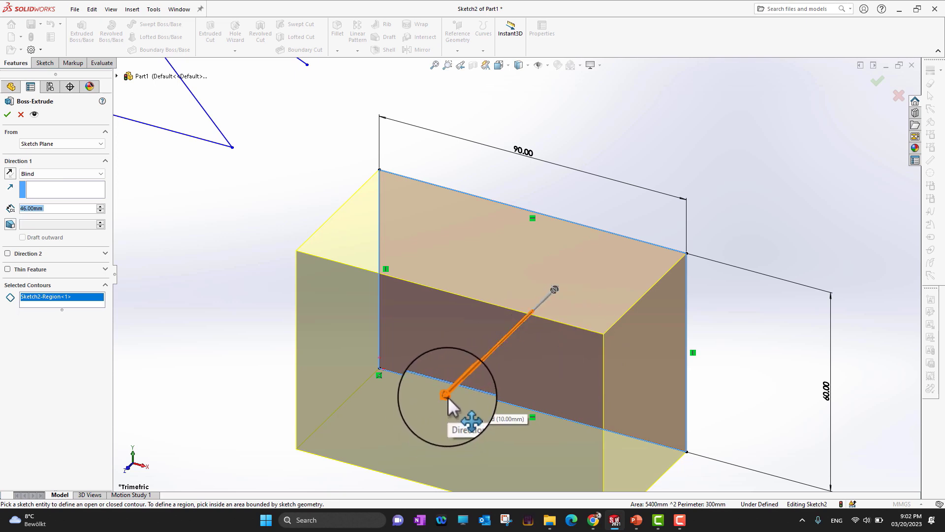
click(10, 177)
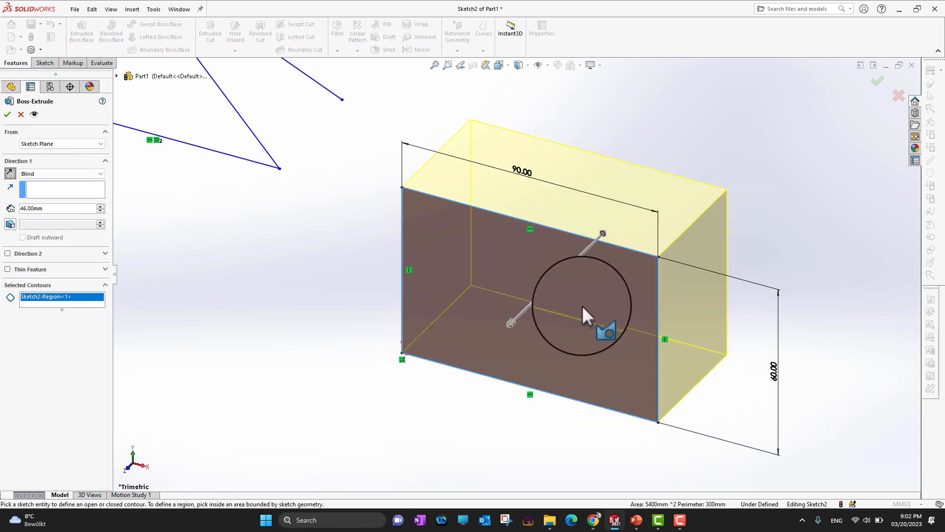
scroll(582, 305, up, 2)
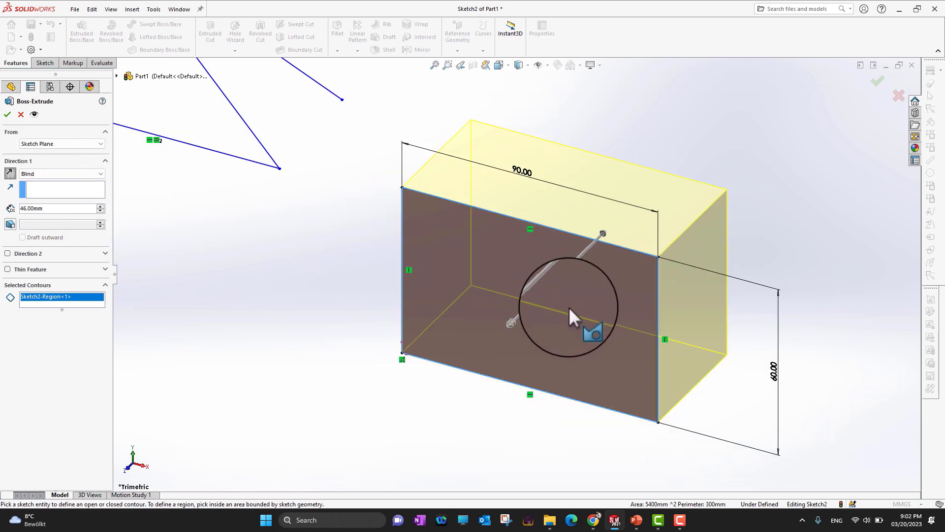
Flip the extrusion direction to the front side of the sketch and accept the 46 mm Boss-Extrude.
click(10, 173)
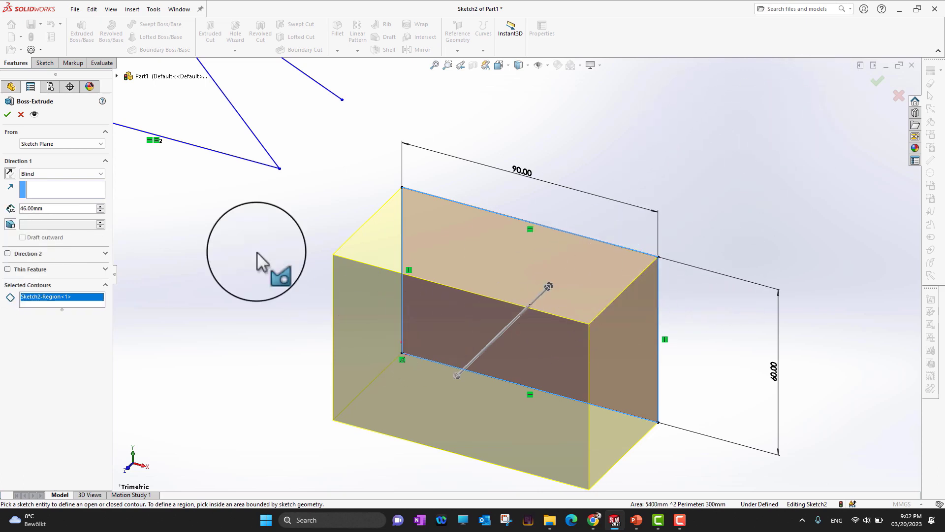
click(8, 115)
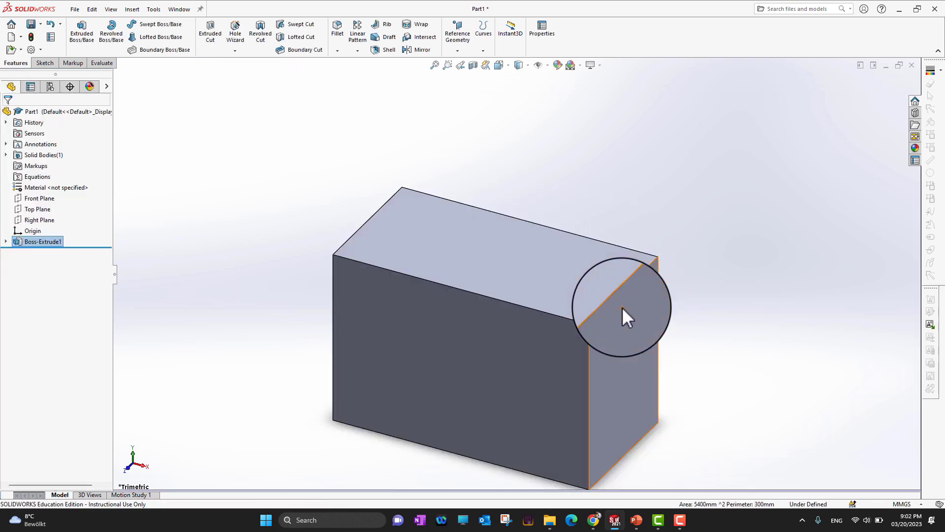
scroll(564, 323, up, 3)
scroll(566, 321, down, 3)
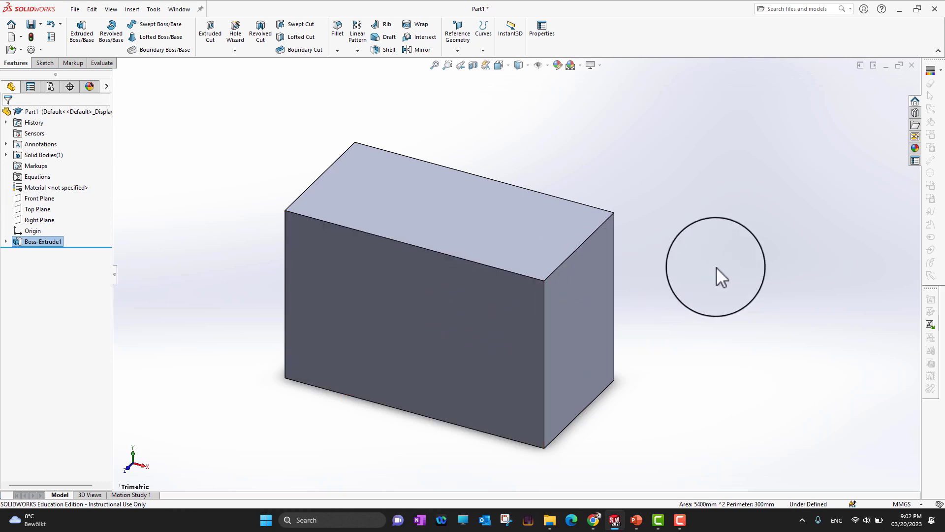
Review the six modeling steps in PowerPoint, return to SOLIDWORKS and pick the block's right end face as a possible sketch face.
click(636, 520)
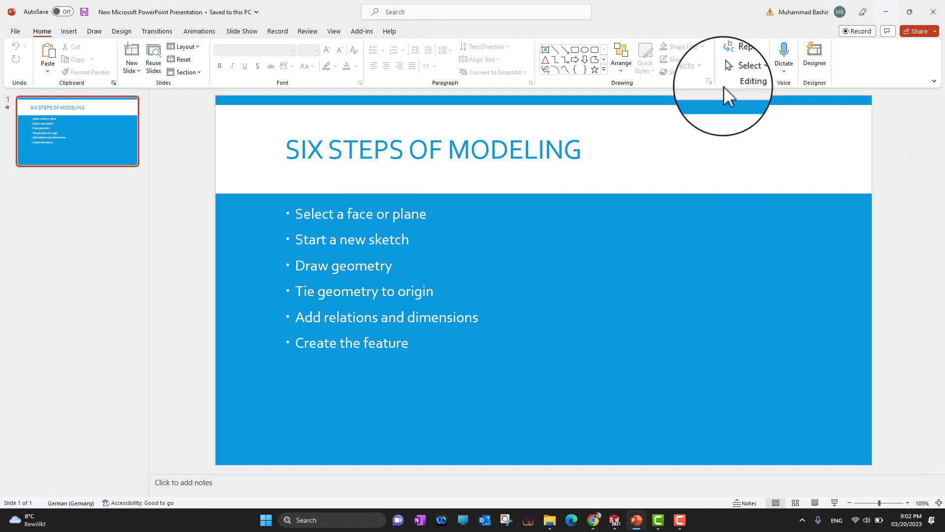
click(887, 12)
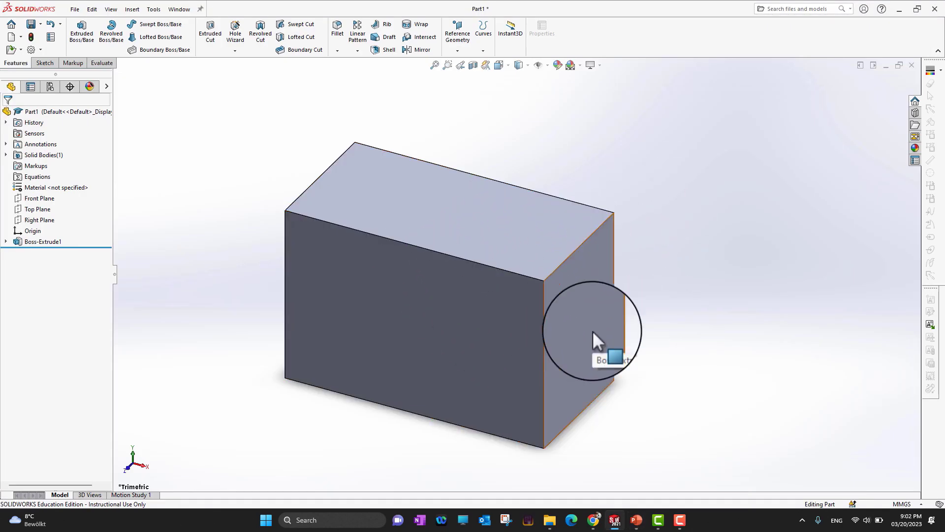
click(575, 313)
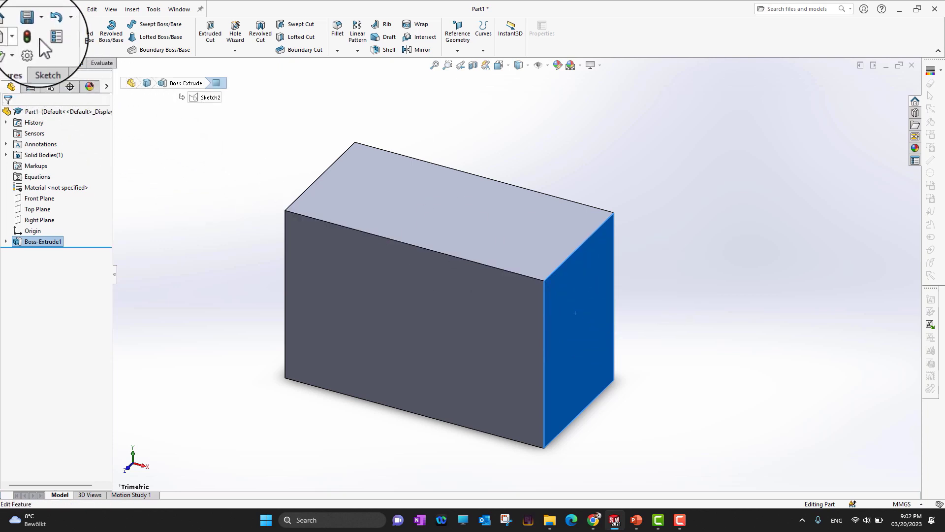
click(52, 62)
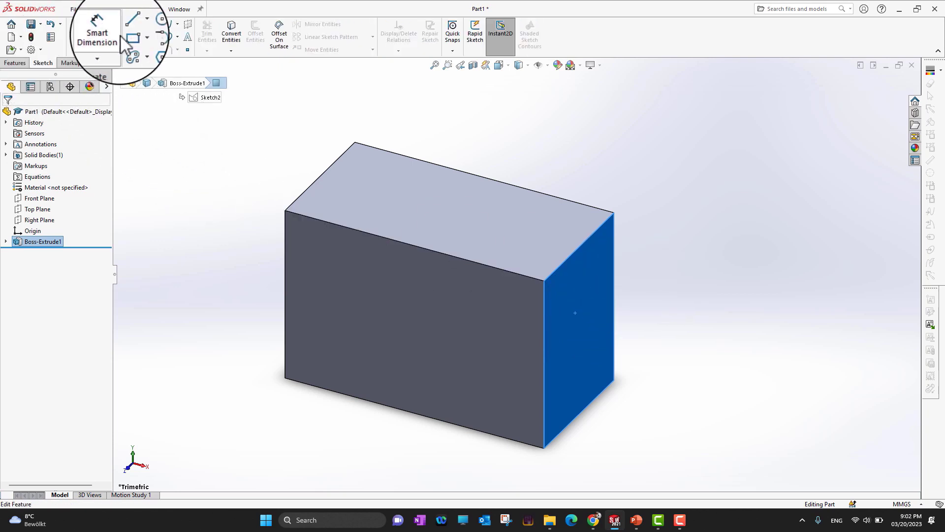
click(685, 218)
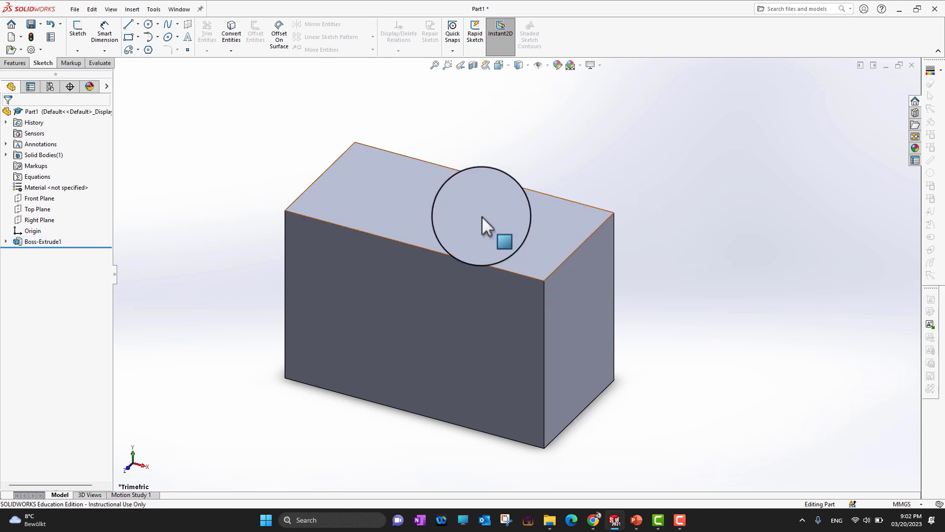
Examine the block's top, front, right and bottom faces as possible sketch faces, and switch back to the modeling steps in PowerPoint.
click(456, 225)
click(432, 298)
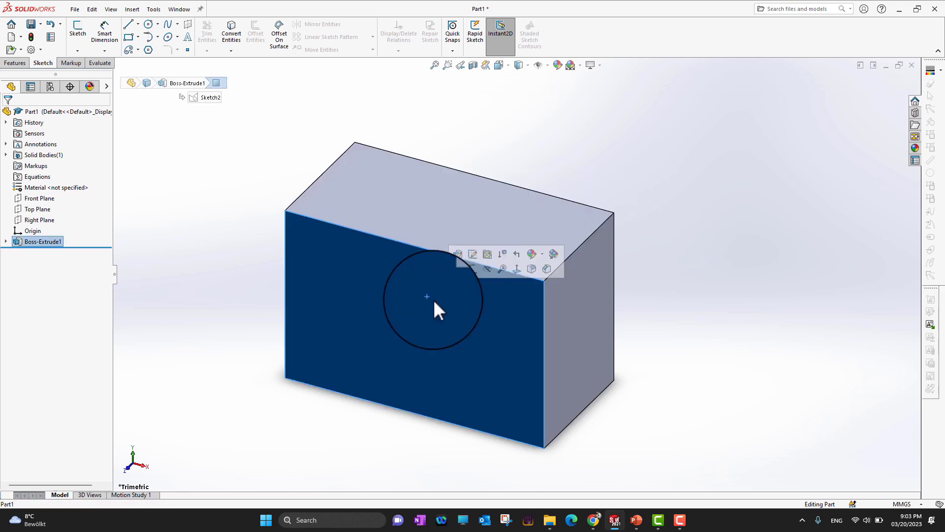
click(585, 324)
click(492, 240)
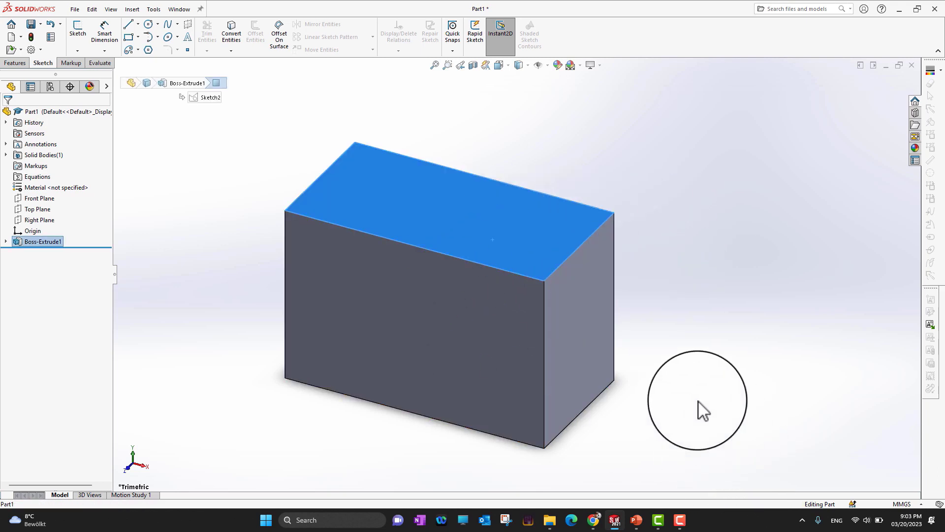
middle_drag(701, 412, 704, 184)
click(567, 349)
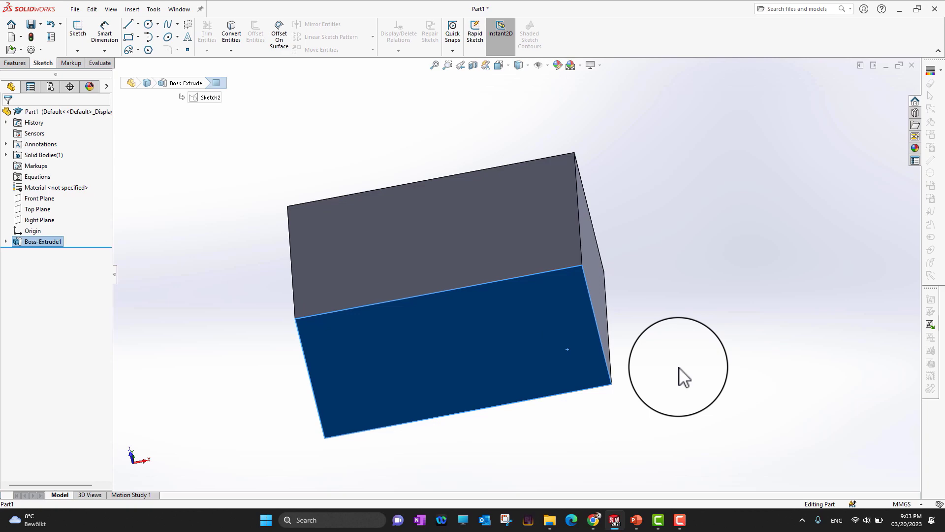
click(637, 521)
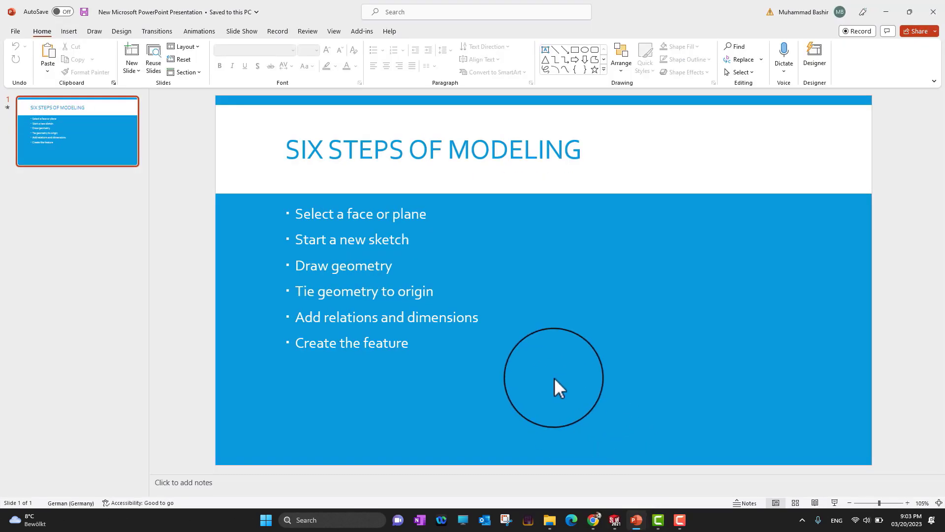